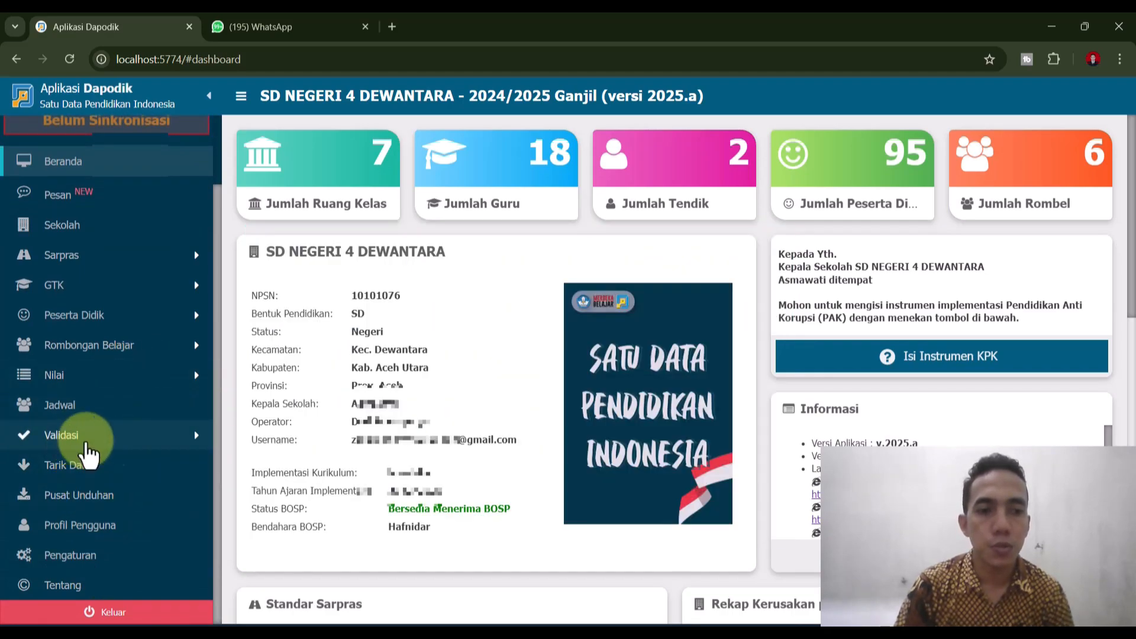
- From Pengaturan, use Tukar Akses Pengguna with the registration code to switch into the chosen teacher's GTK account
left_click(89, 557)
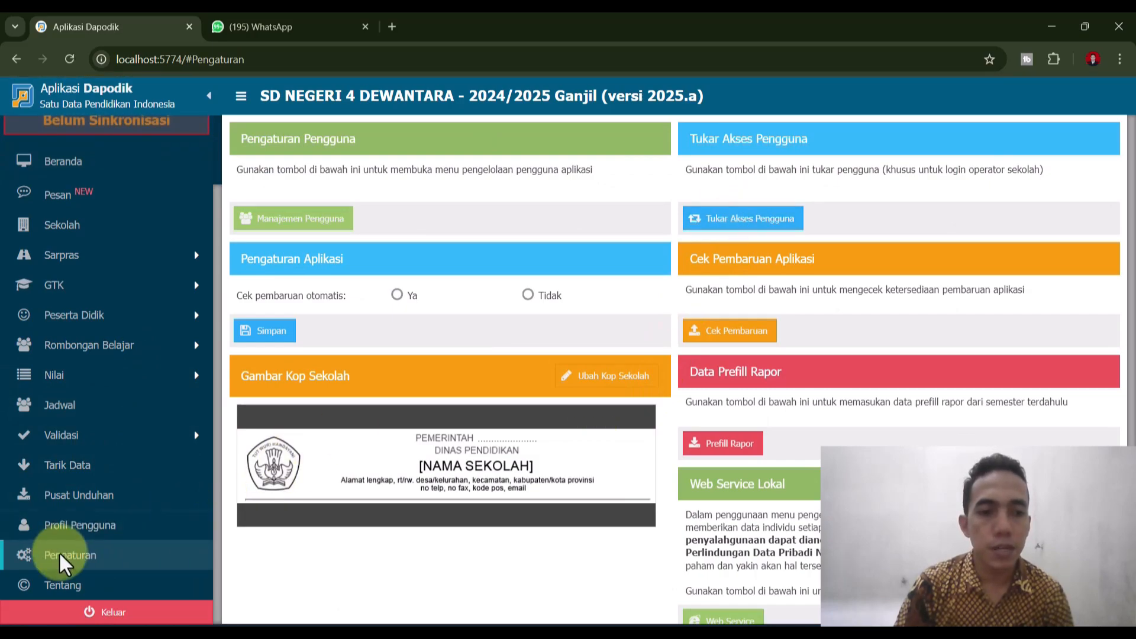
left_click(743, 218)
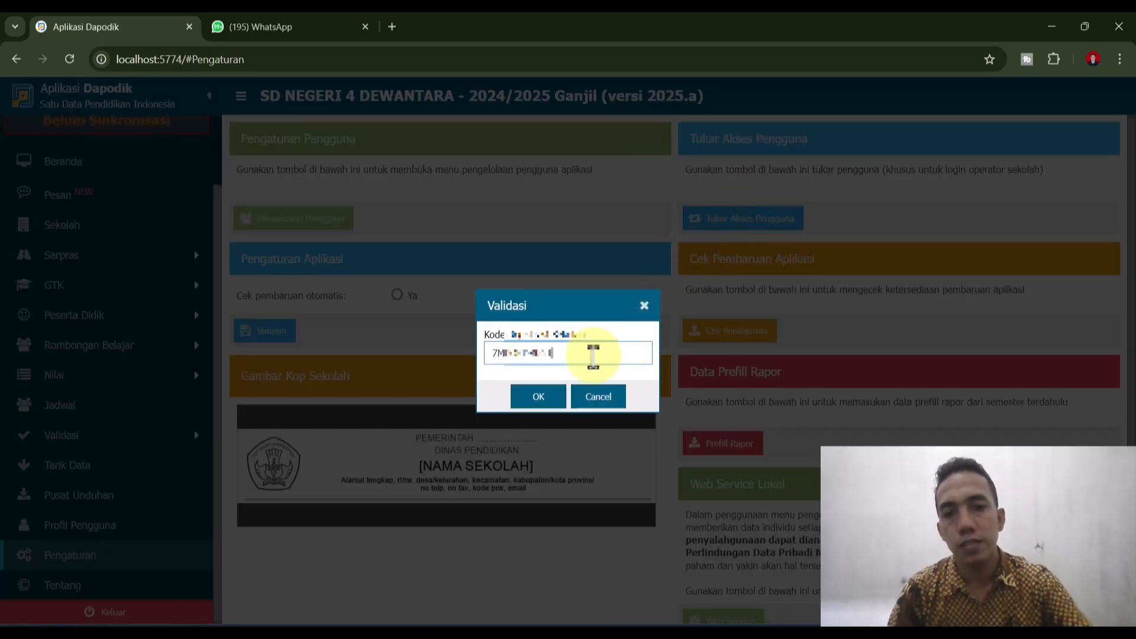
left_click(539, 400)
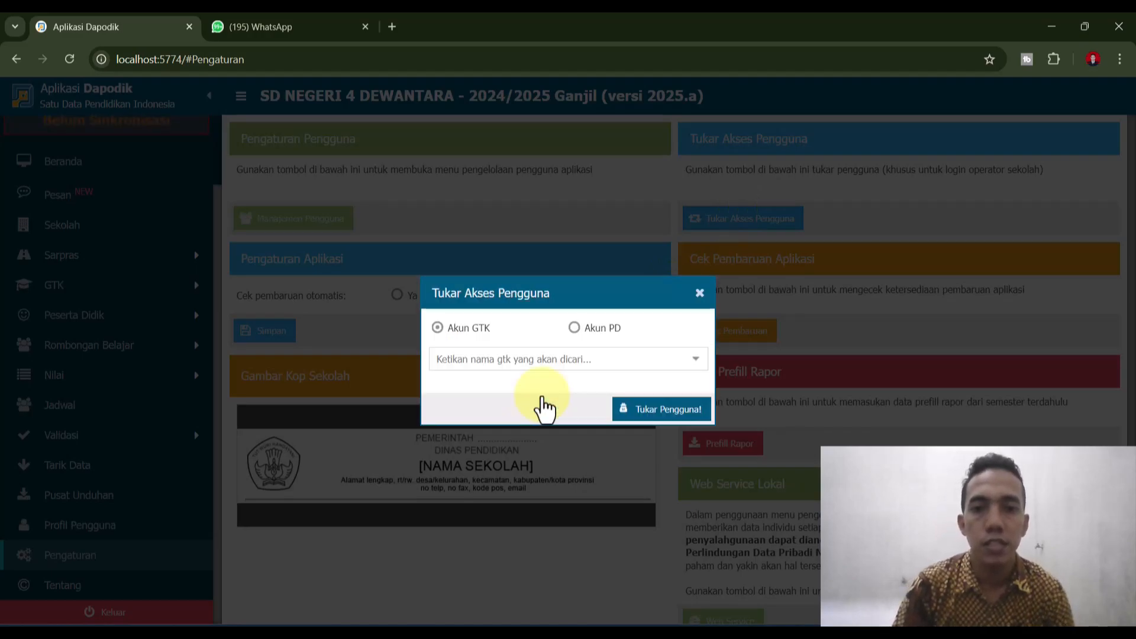
left_click(695, 362)
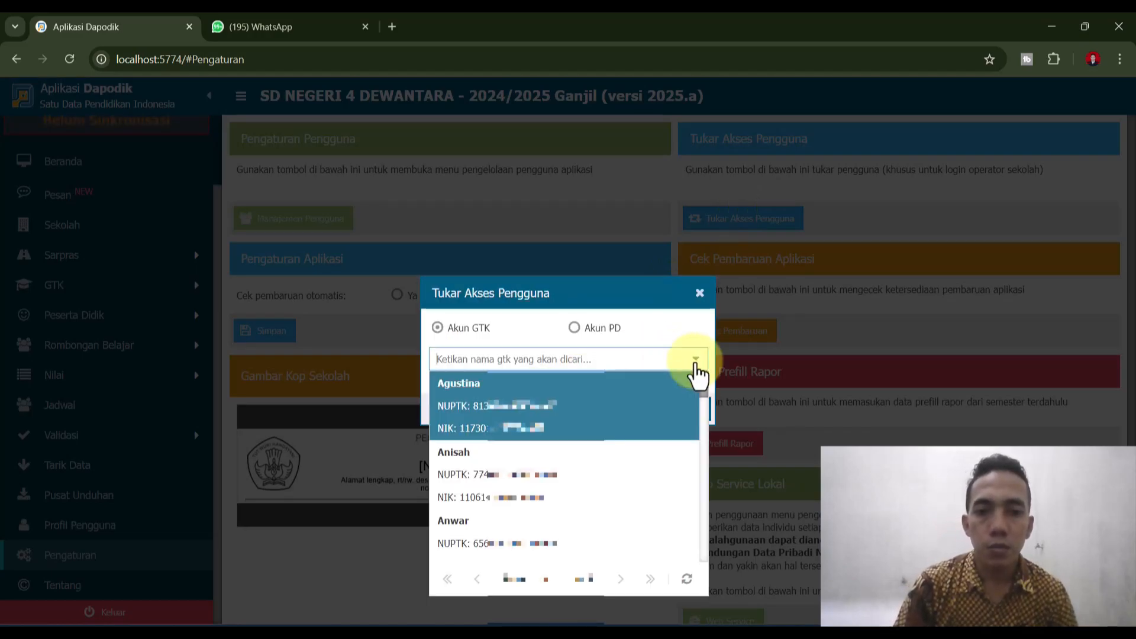
scroll(607, 453, "down", 7)
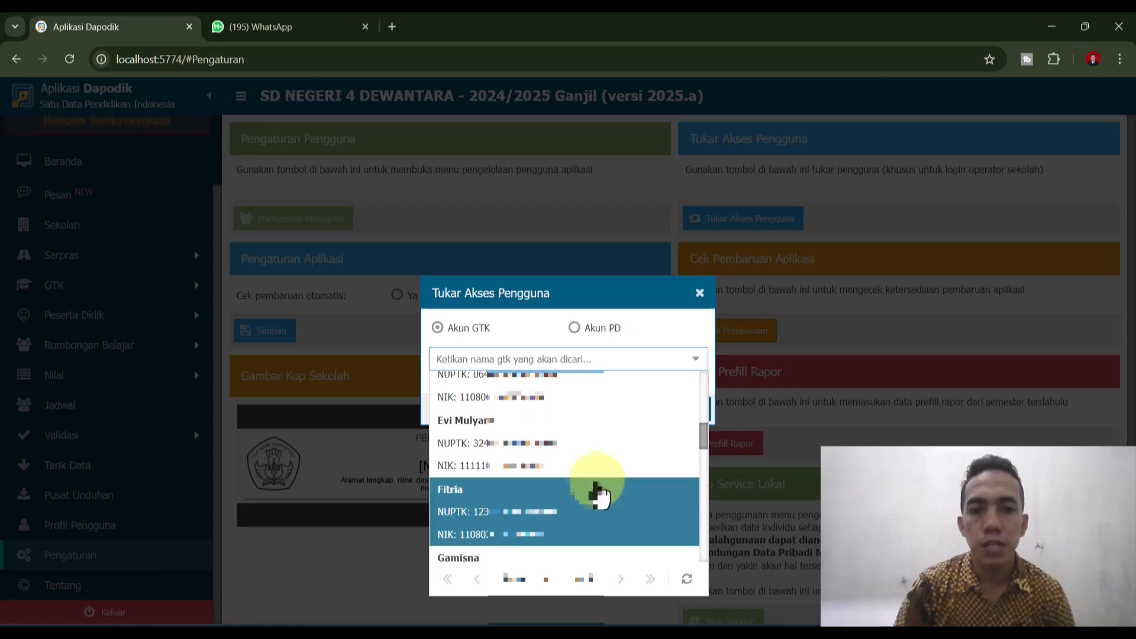
scroll(598, 494, "up", 2)
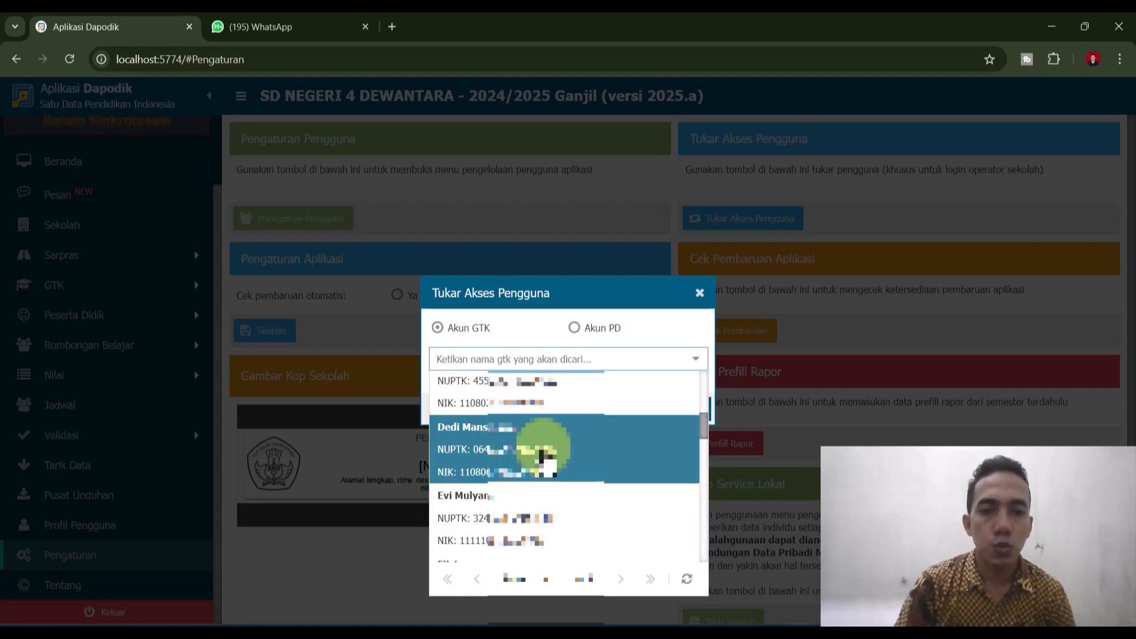
left_click(542, 455)
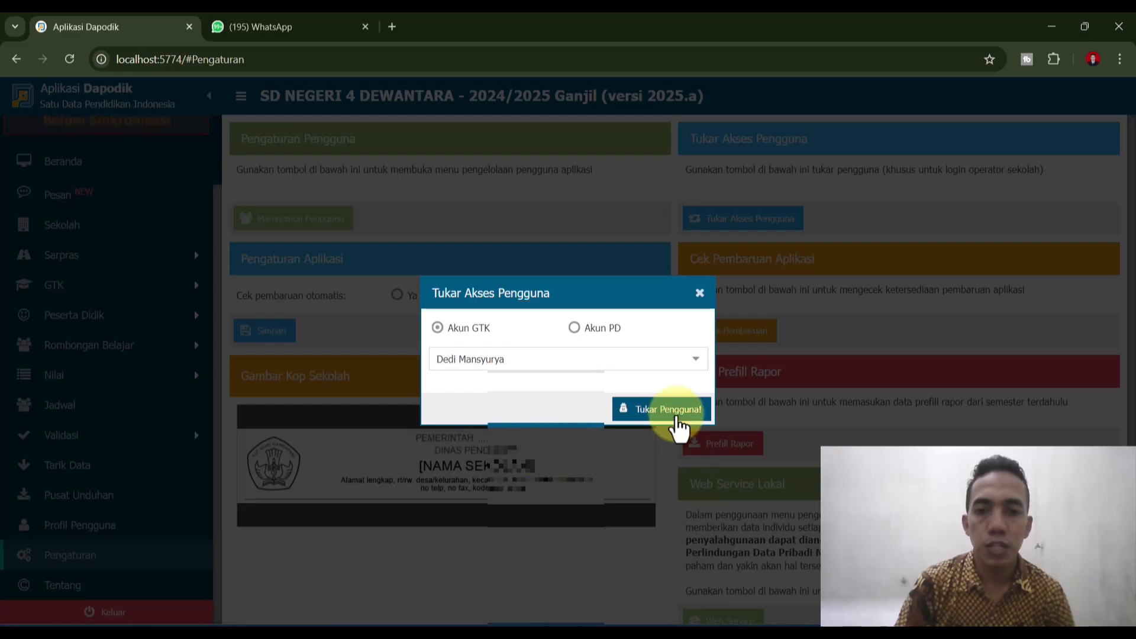
left_click(675, 415)
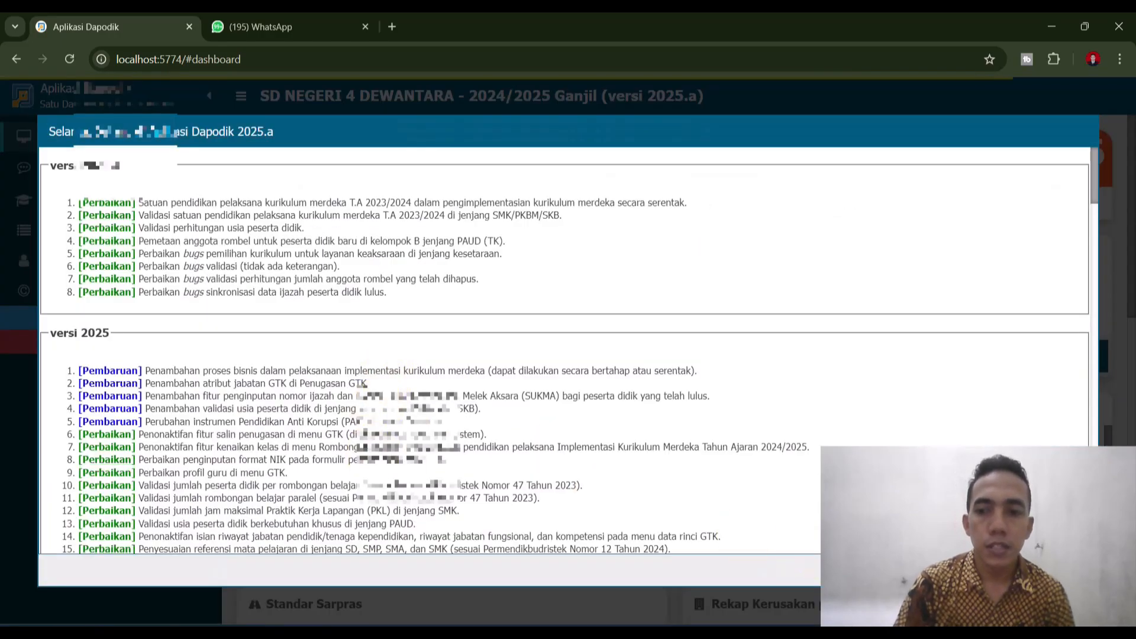
- Dismiss the release notes and open the teacher's record for editing from GTK > Guru
left_click(1065, 570)
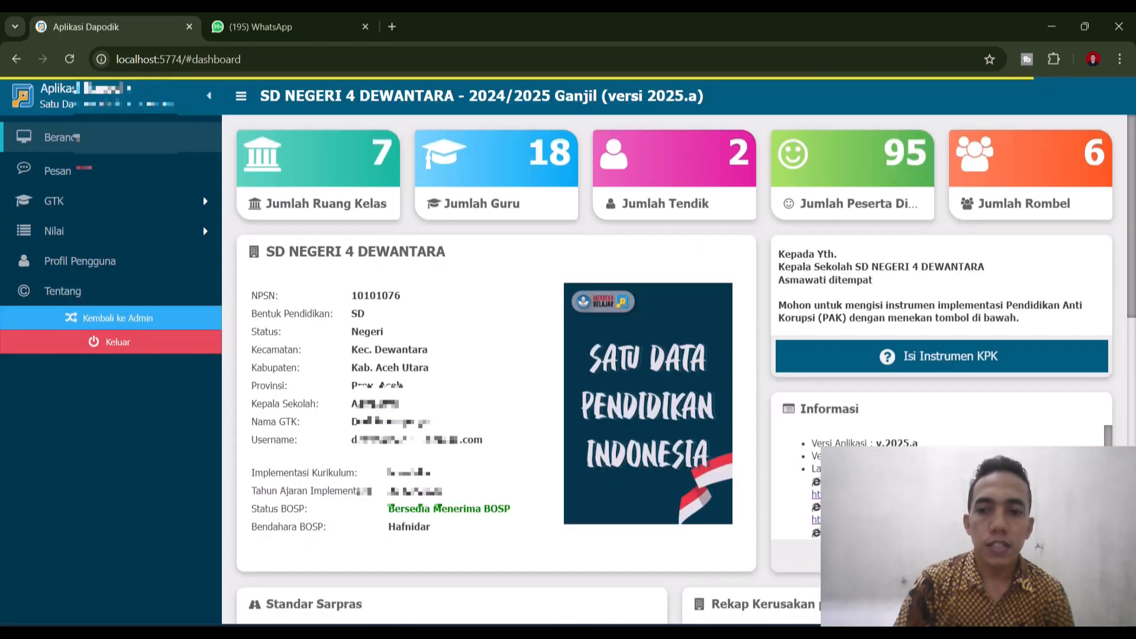
left_click(65, 306)
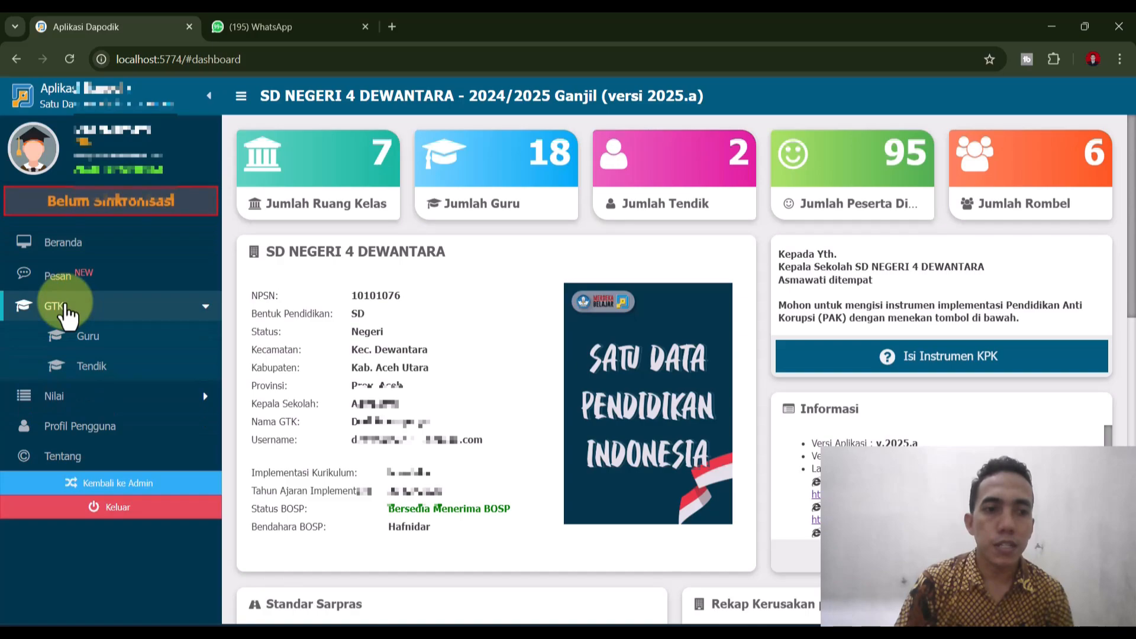
left_click(89, 340)
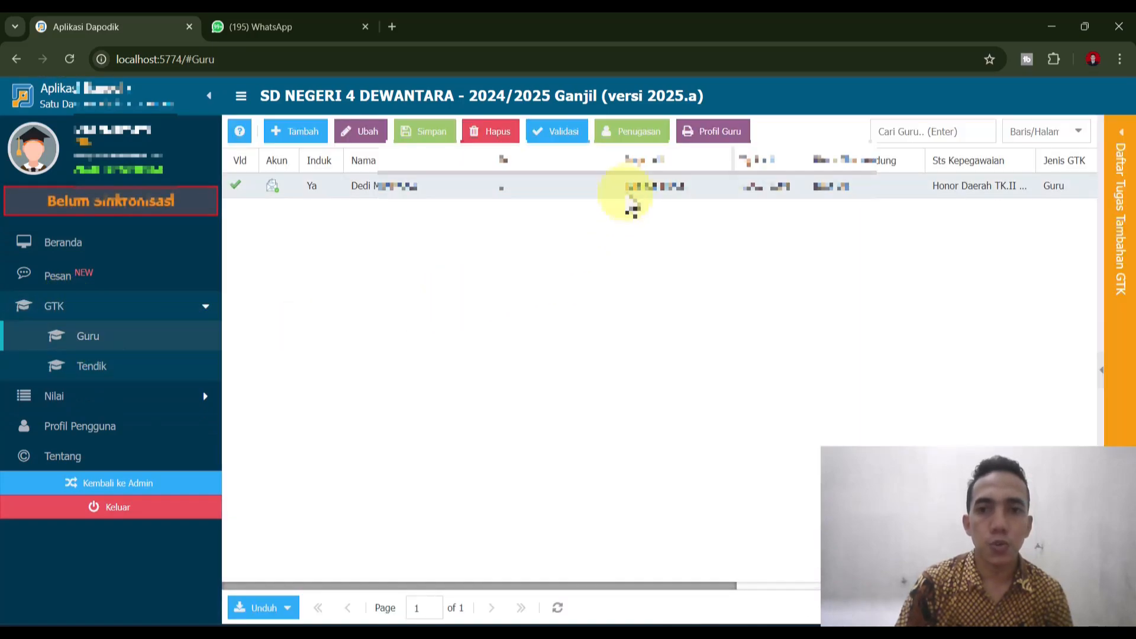
left_click(358, 131)
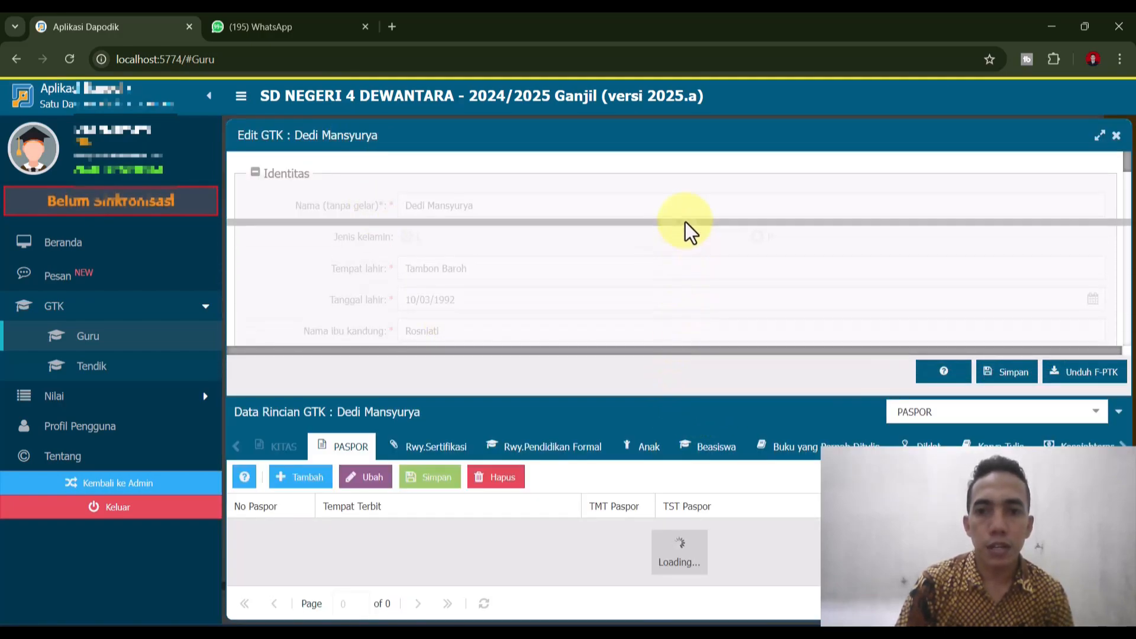
- Collapse the identity form and show the Rwy.Pendidikan Formal detail records
left_click_drag(687, 231, 685, 225)
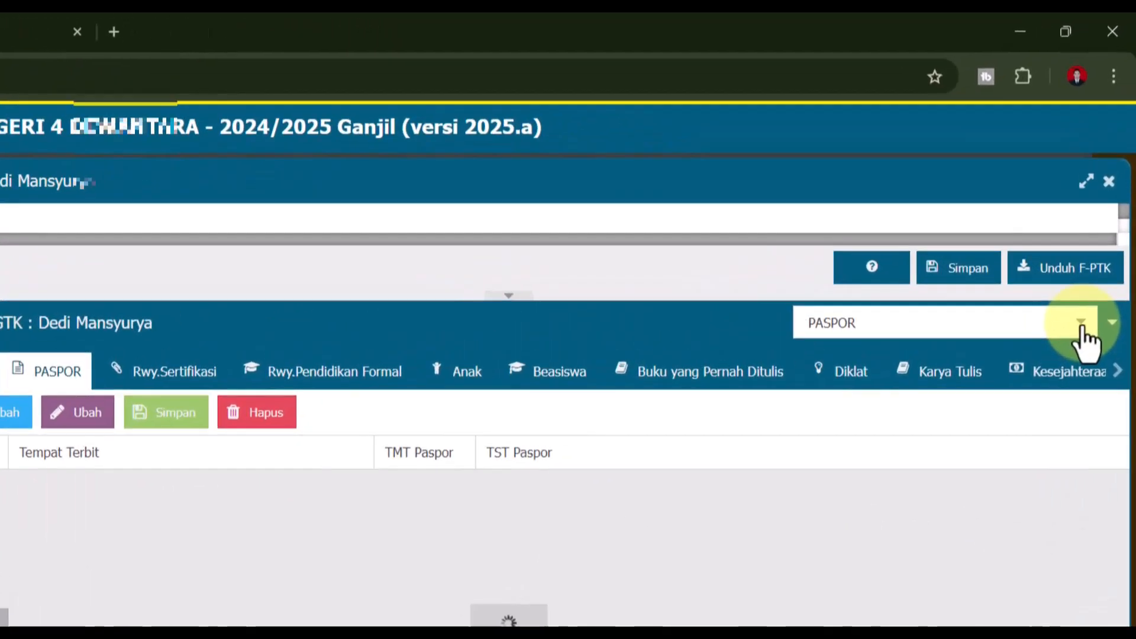
left_click(1096, 239)
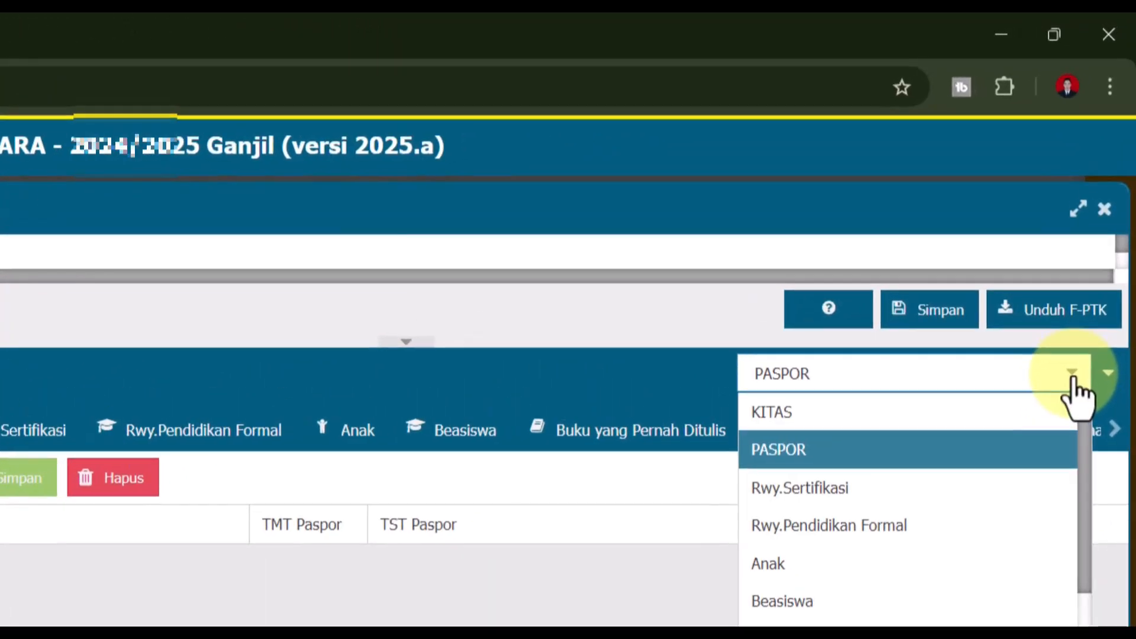
scroll(888, 599, "down", 2)
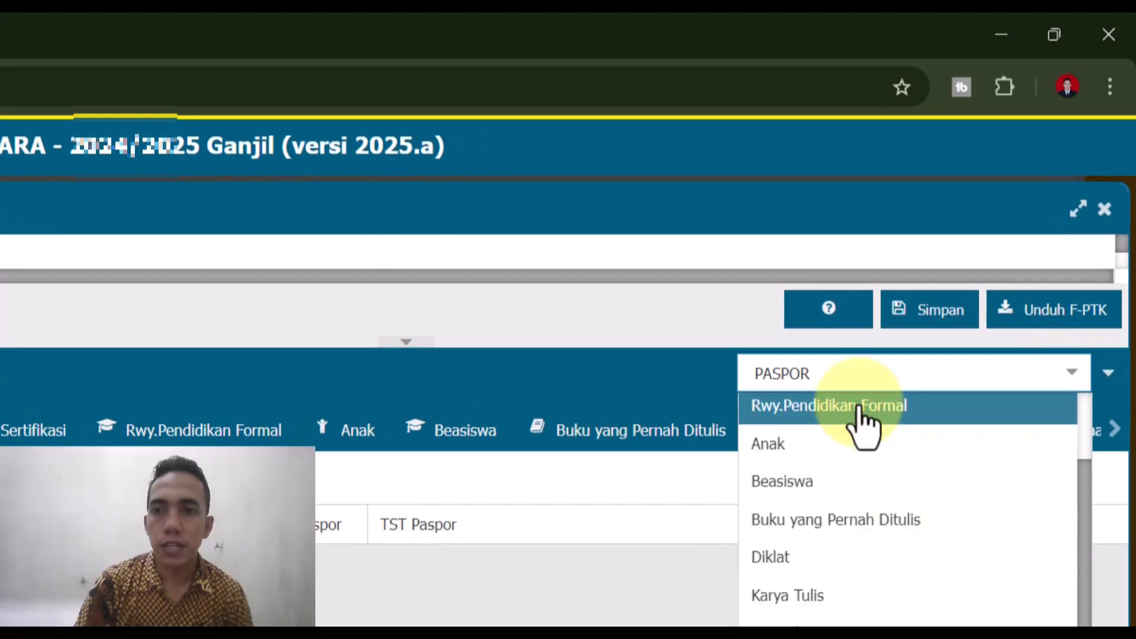
scroll(863, 425, "up", 1)
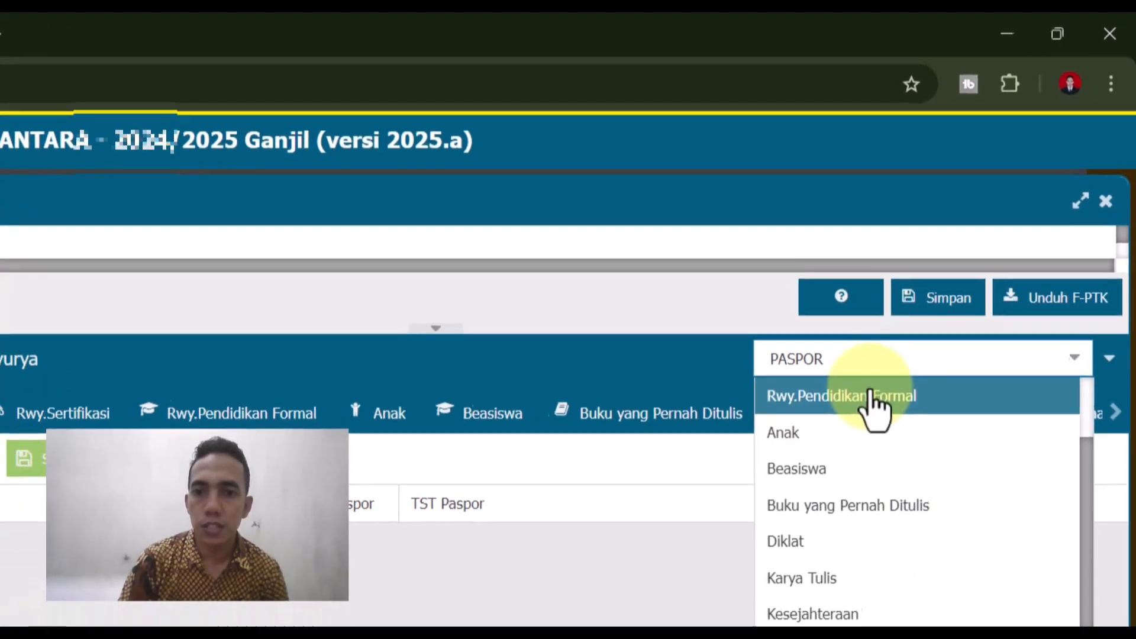
left_click(859, 412)
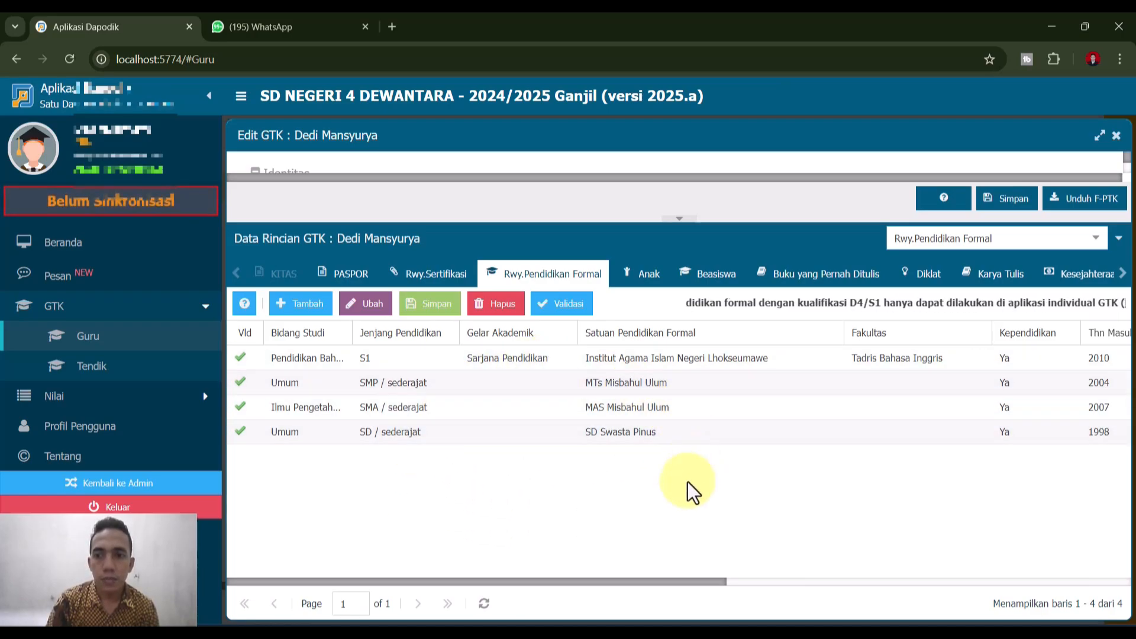
left_click_drag(539, 584, 516, 584)
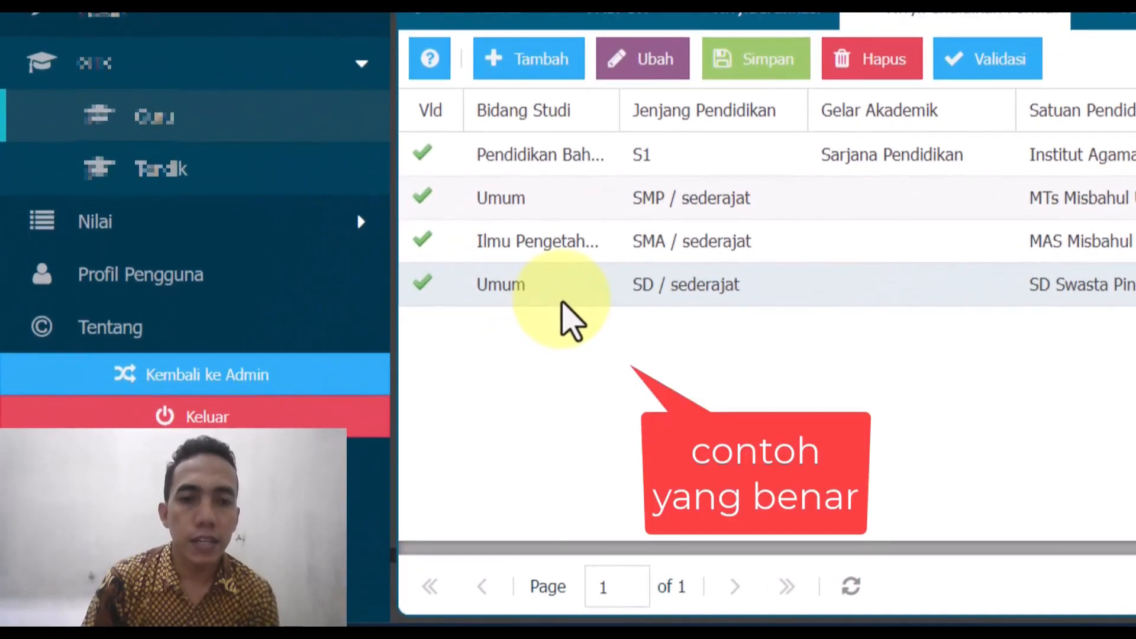
- Delete the SD / sederajat record and confirm with Ya
left_click(562, 301)
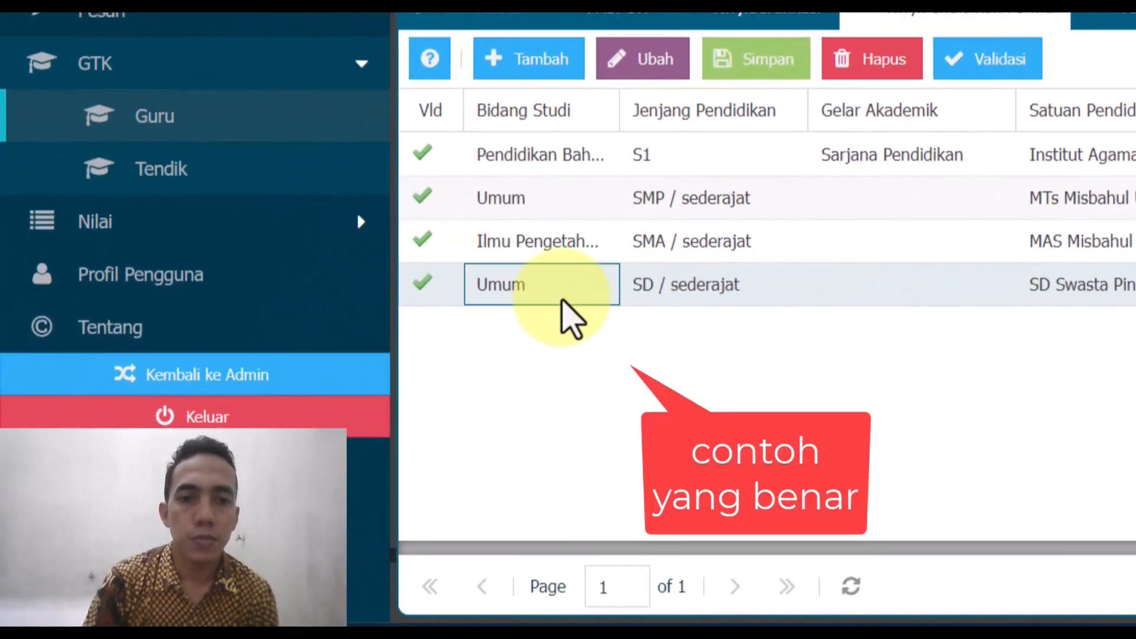
left_click(882, 62)
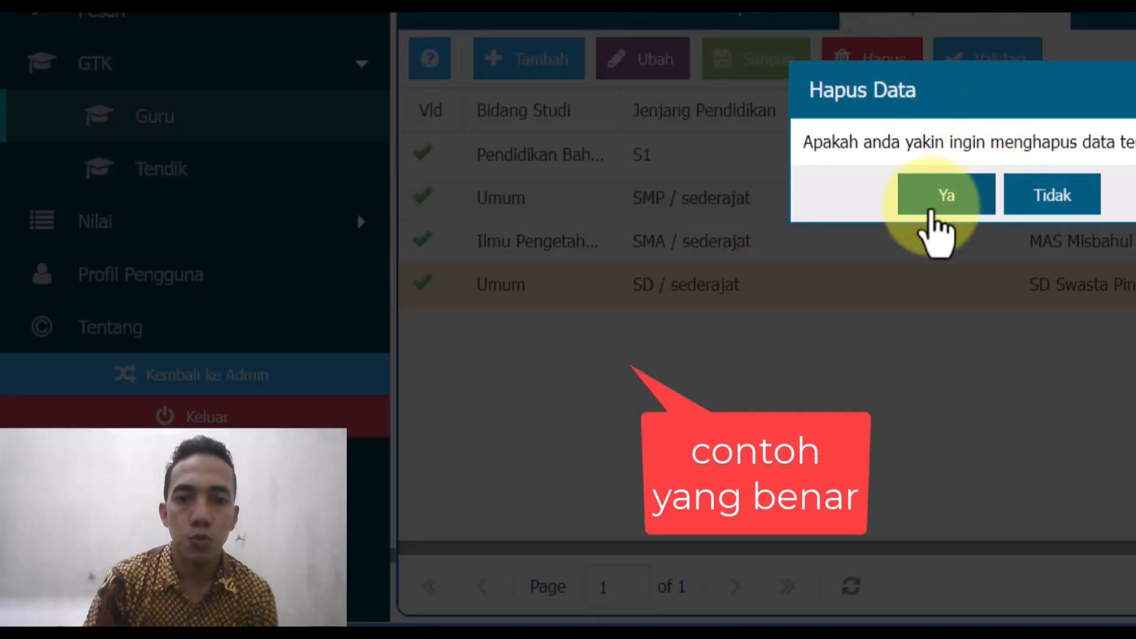
left_click(932, 198)
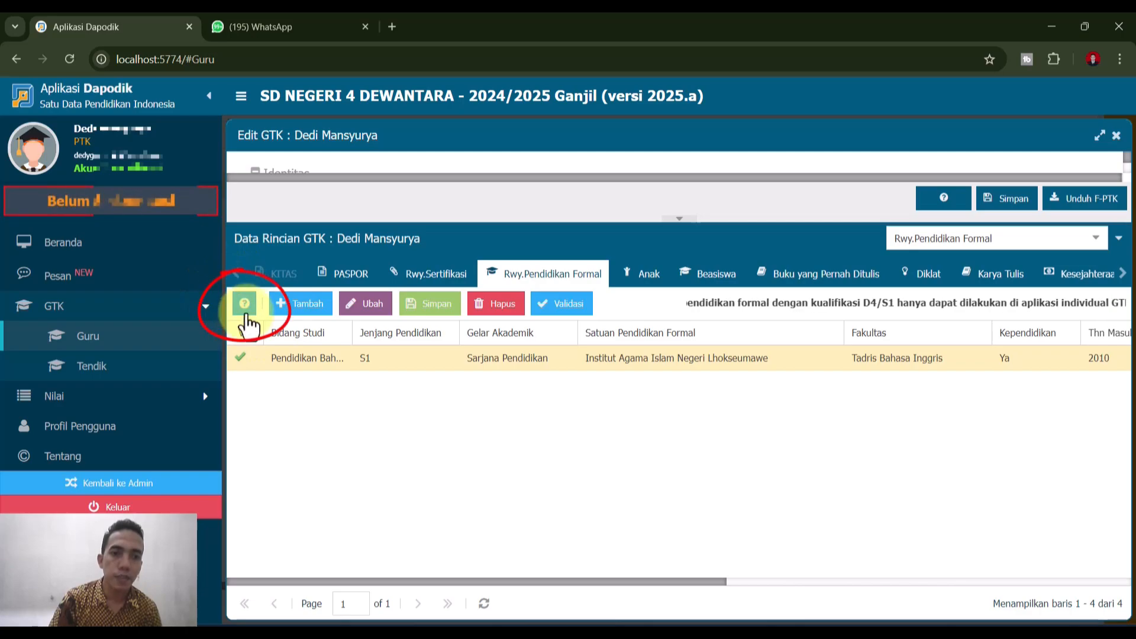
left_click(245, 312)
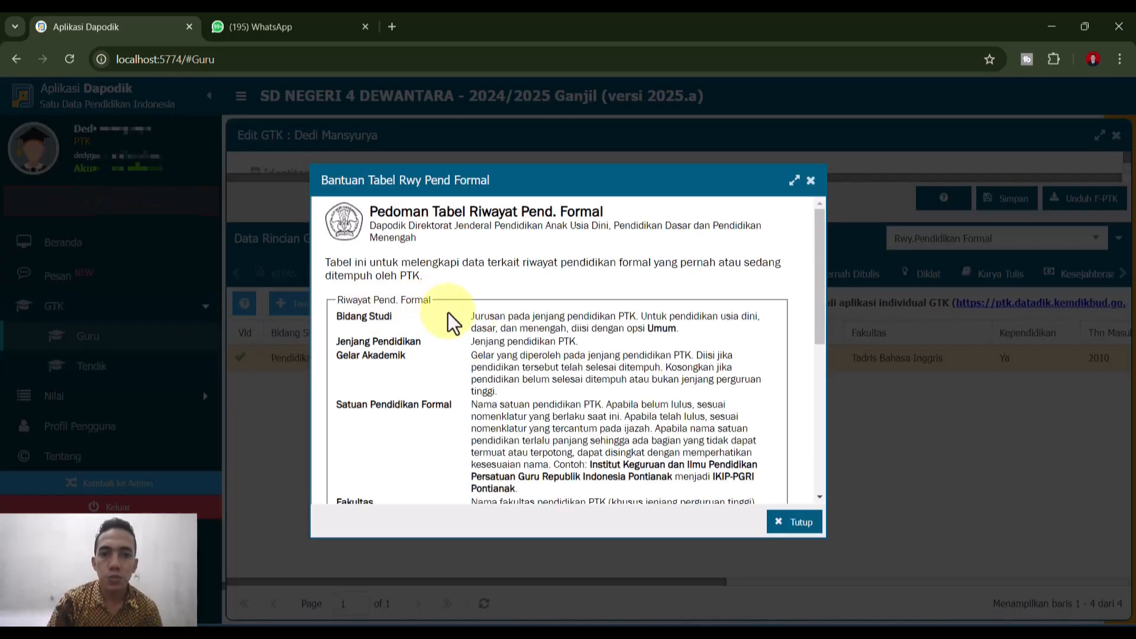
left_click_drag(470, 316, 710, 322)
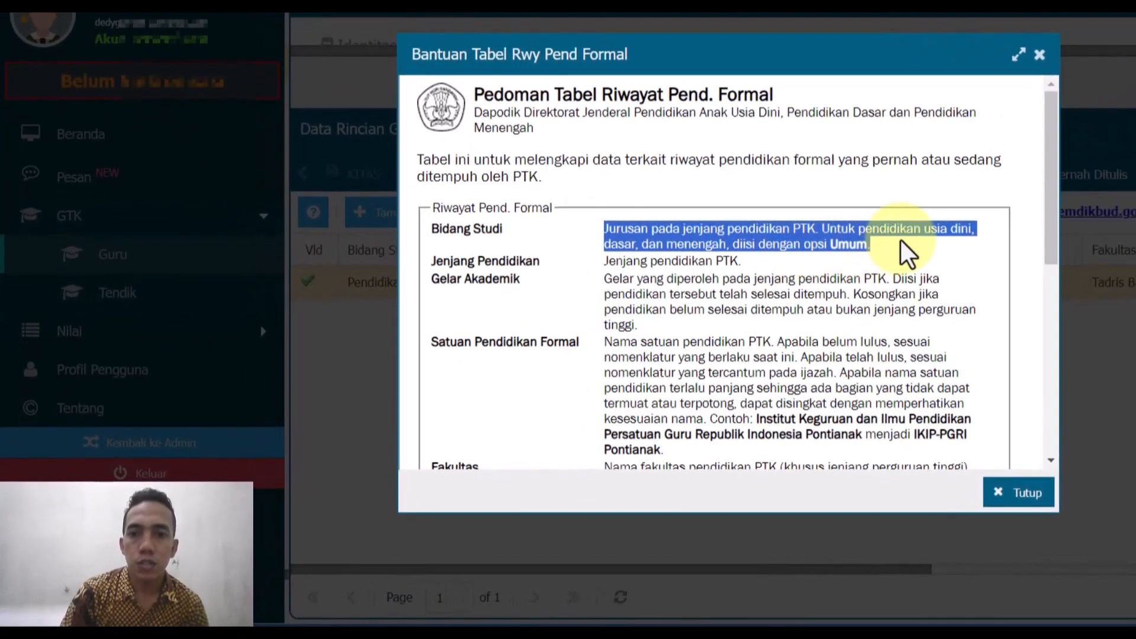
left_click(906, 251)
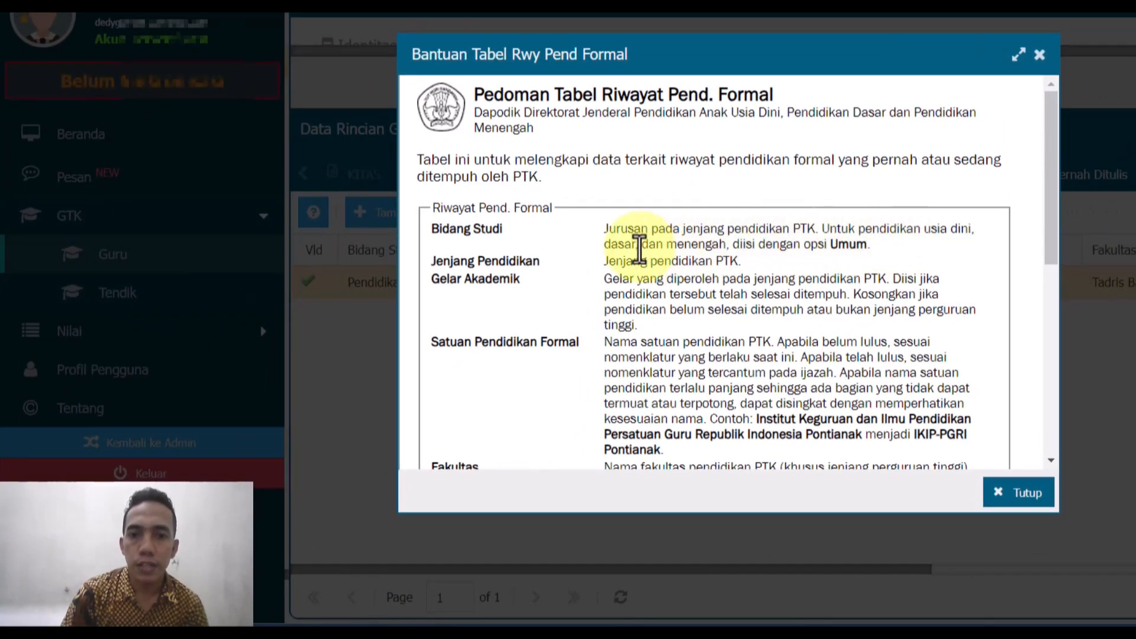
left_click_drag(641, 244, 710, 245)
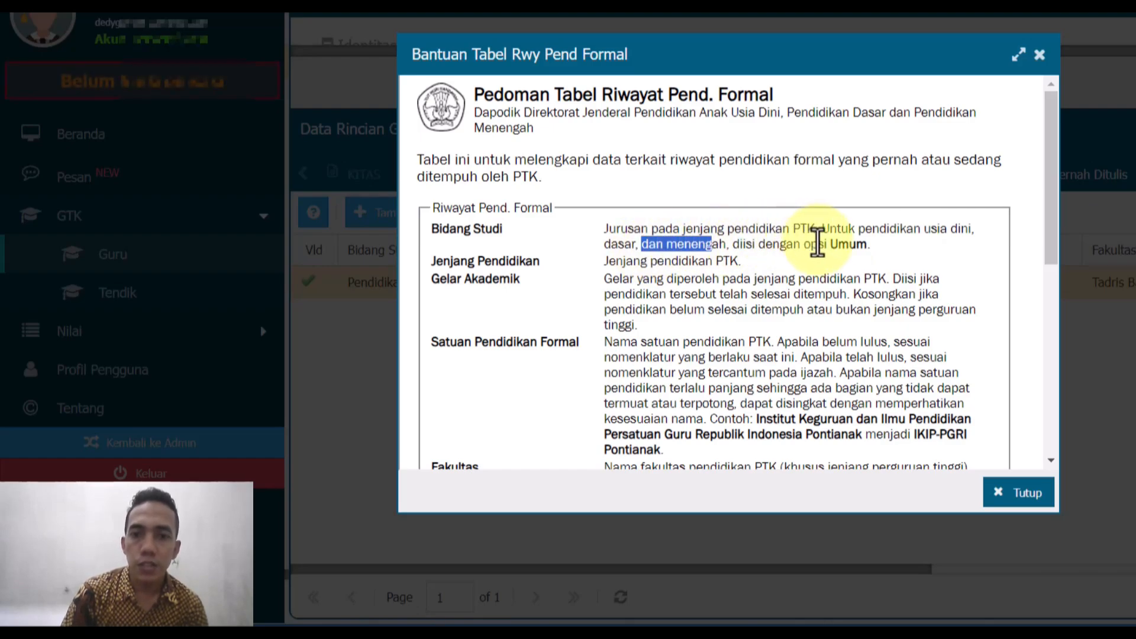
left_click_drag(831, 245, 904, 258)
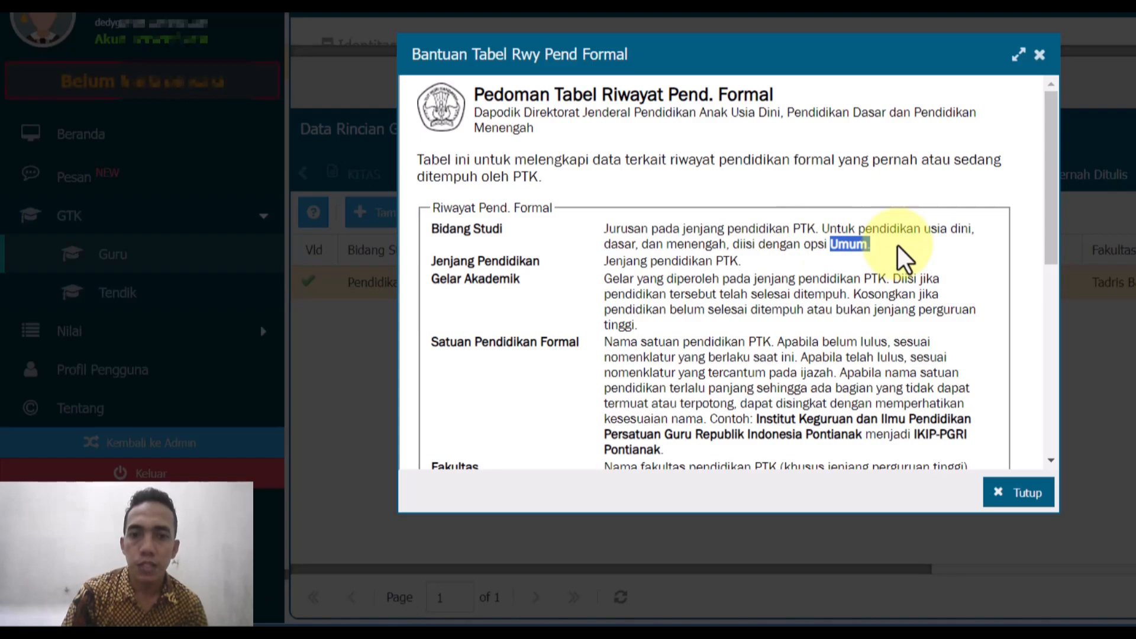
left_click(809, 235)
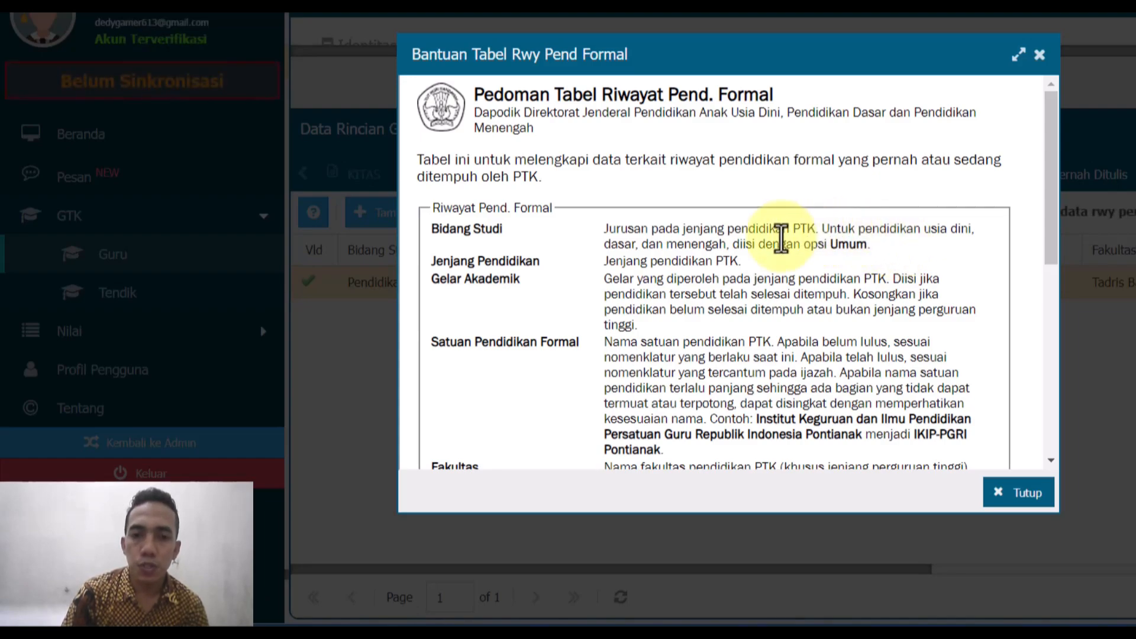
left_click_drag(642, 247, 791, 247)
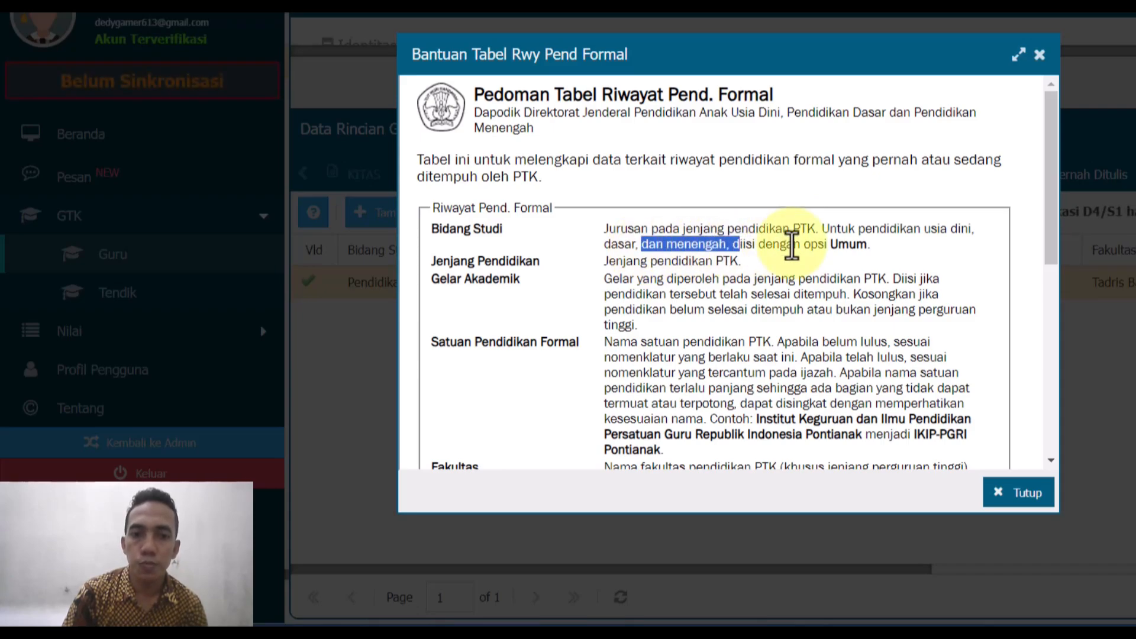
left_click(1014, 501)
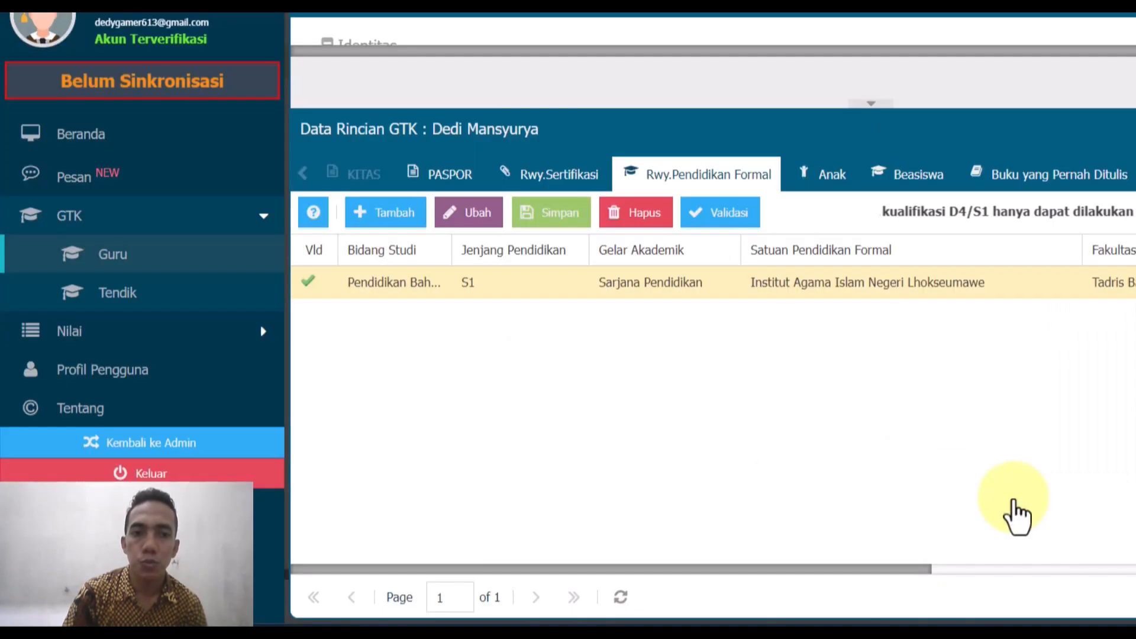
- Add a new education row and set its field of study to Umum
left_click(384, 214)
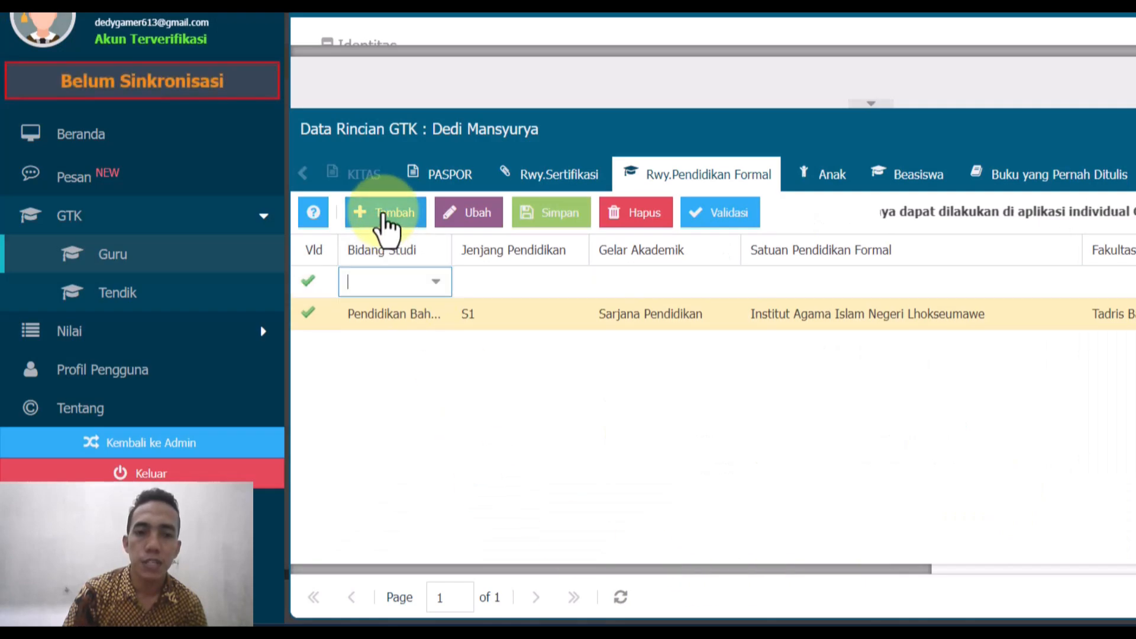
left_click(436, 282)
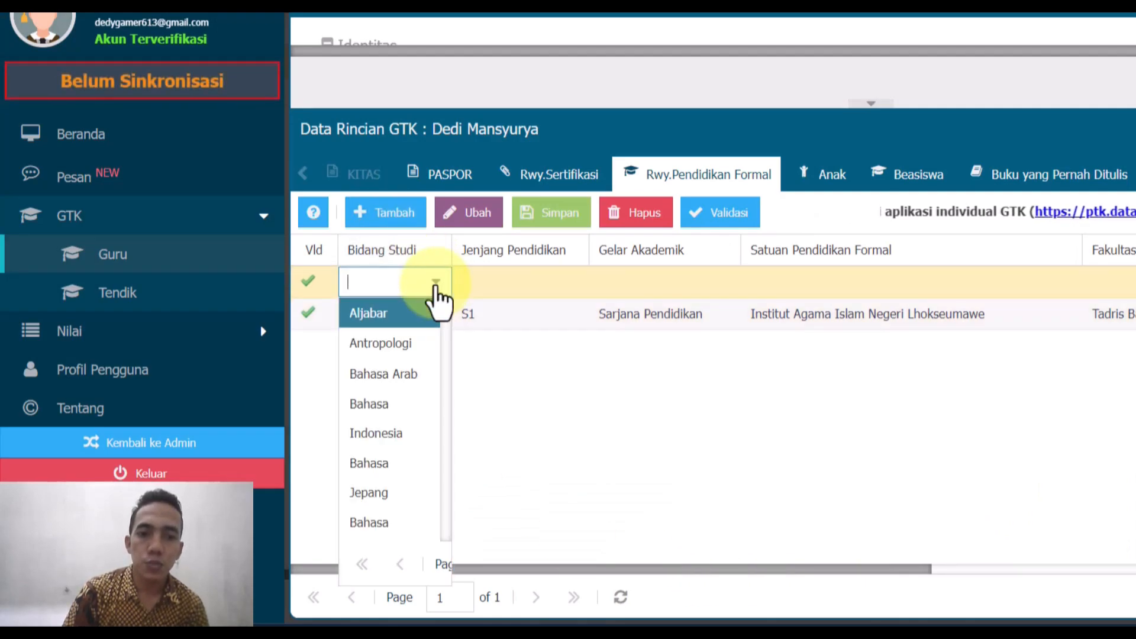
left_click(520, 450)
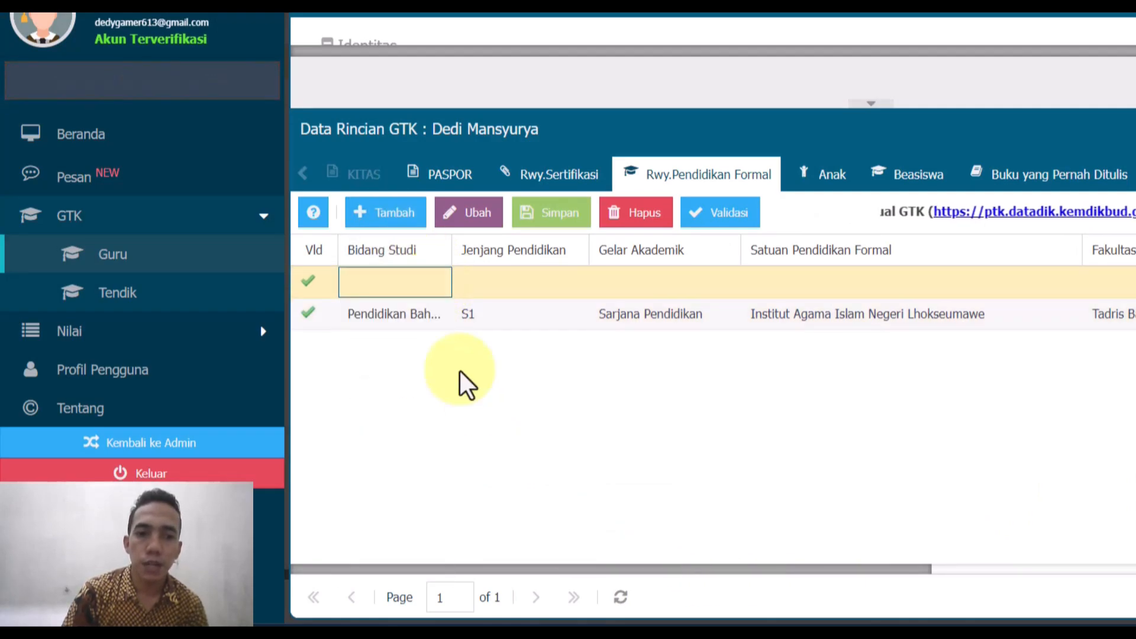
left_click(385, 289)
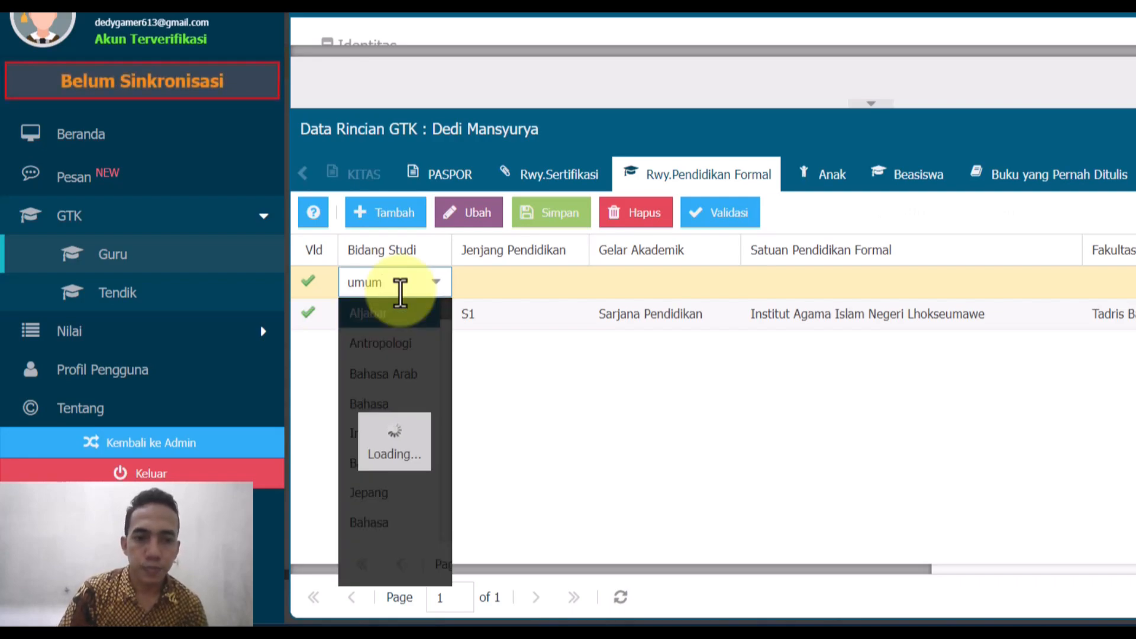
scroll(409, 391, "down", 5)
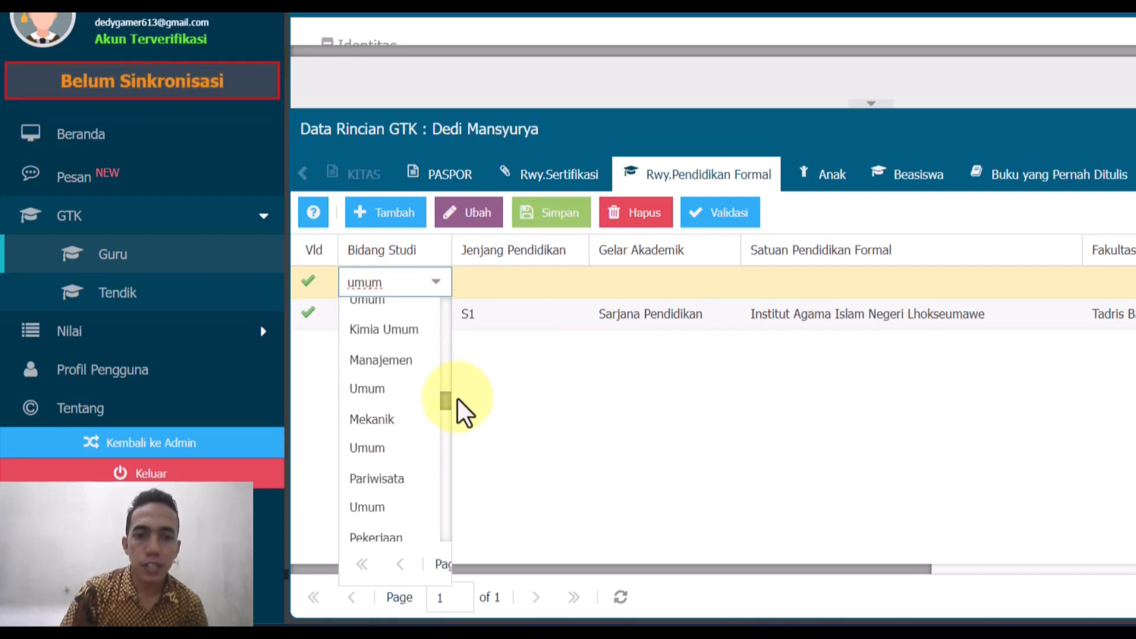
left_click_drag(447, 408, 444, 560)
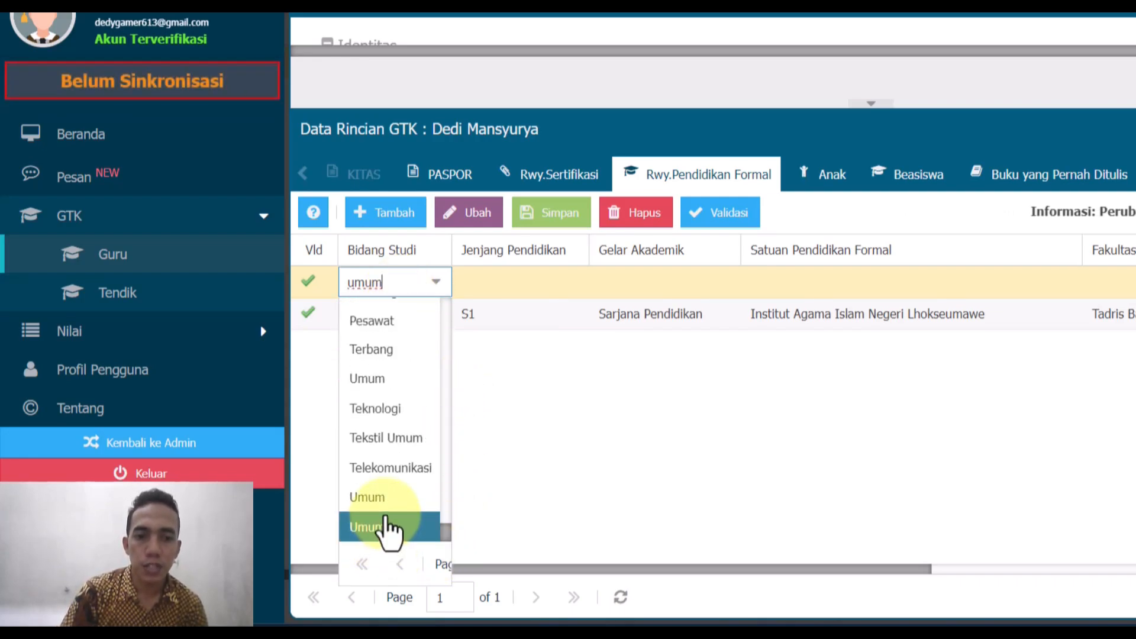
left_click(384, 528)
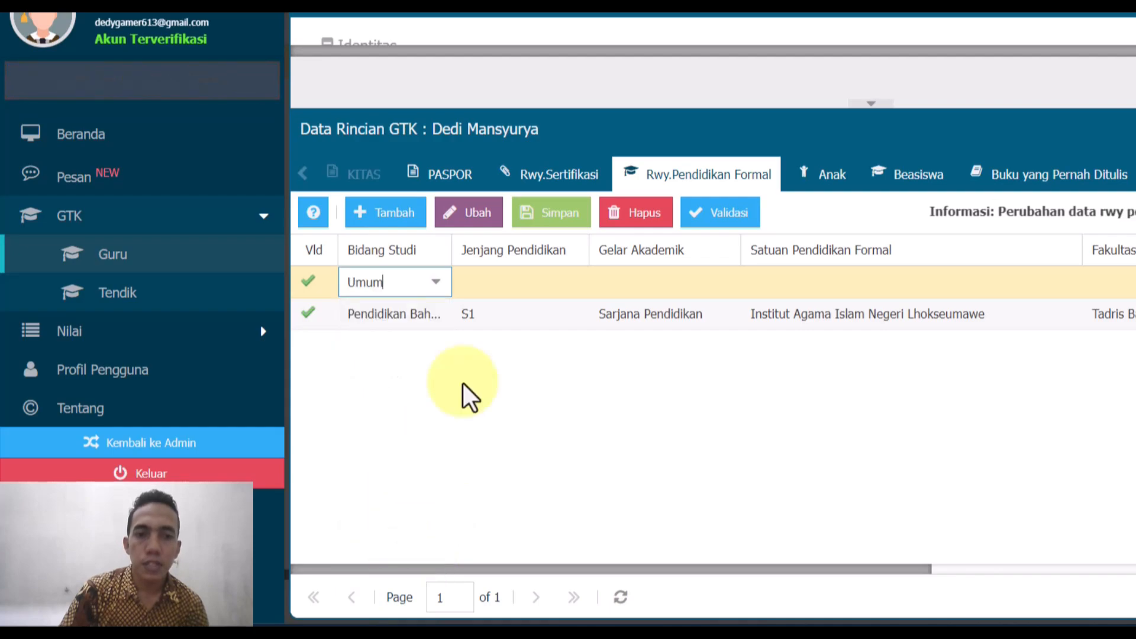
- Set the new row's level to SD / sederajat and its degree to S.Tr.A.B
double_click(497, 278)
left_click(572, 283)
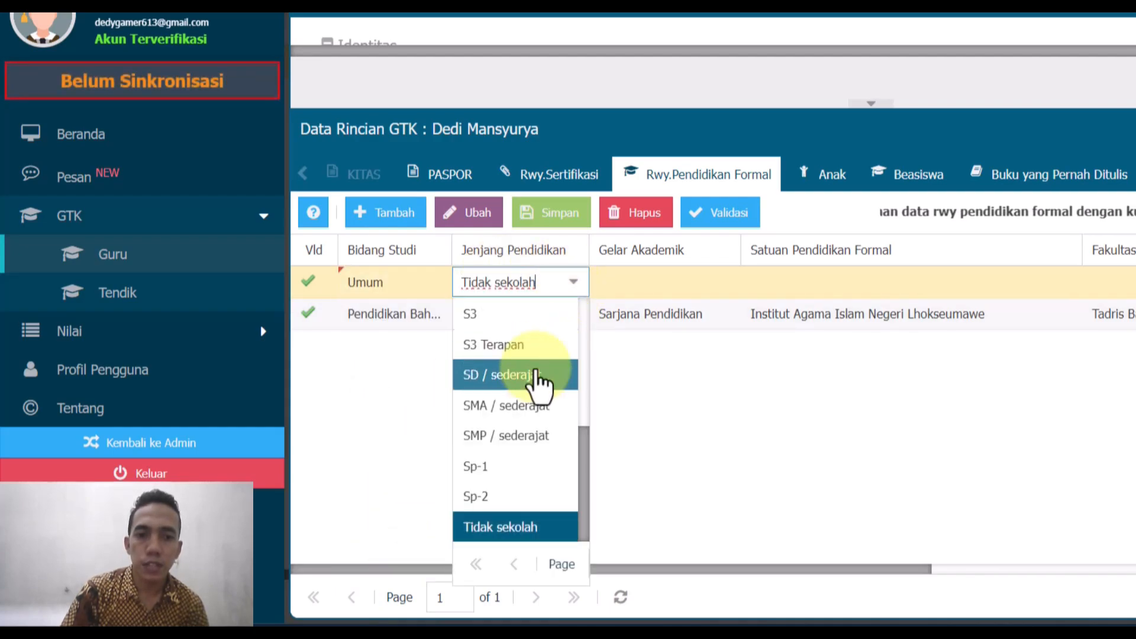
left_click(537, 379)
double_click(631, 287)
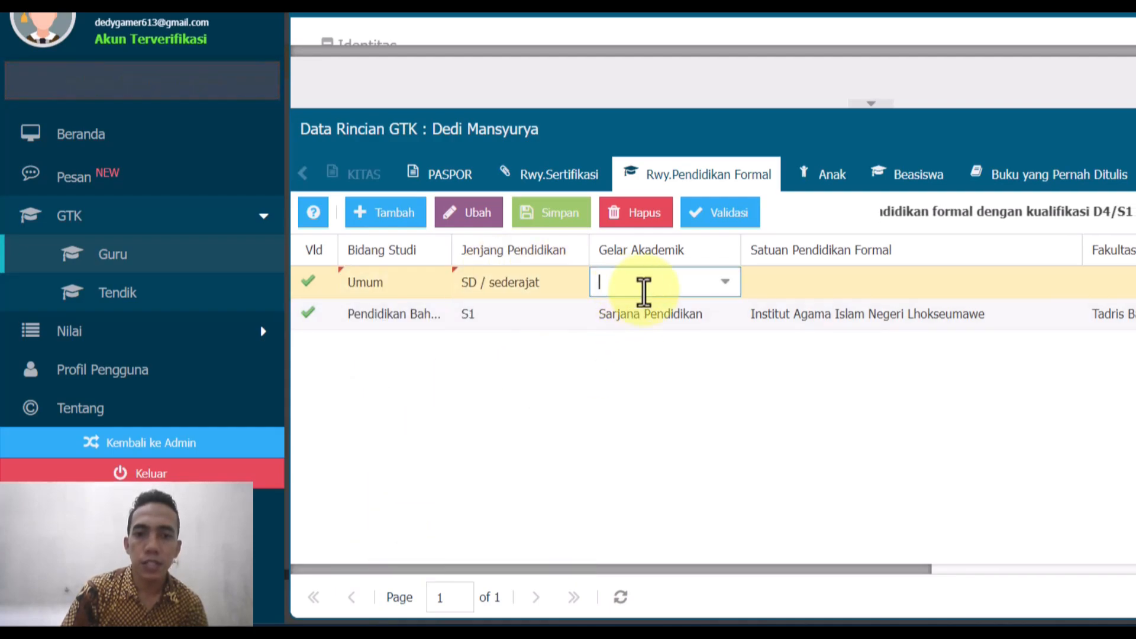
left_click(727, 292)
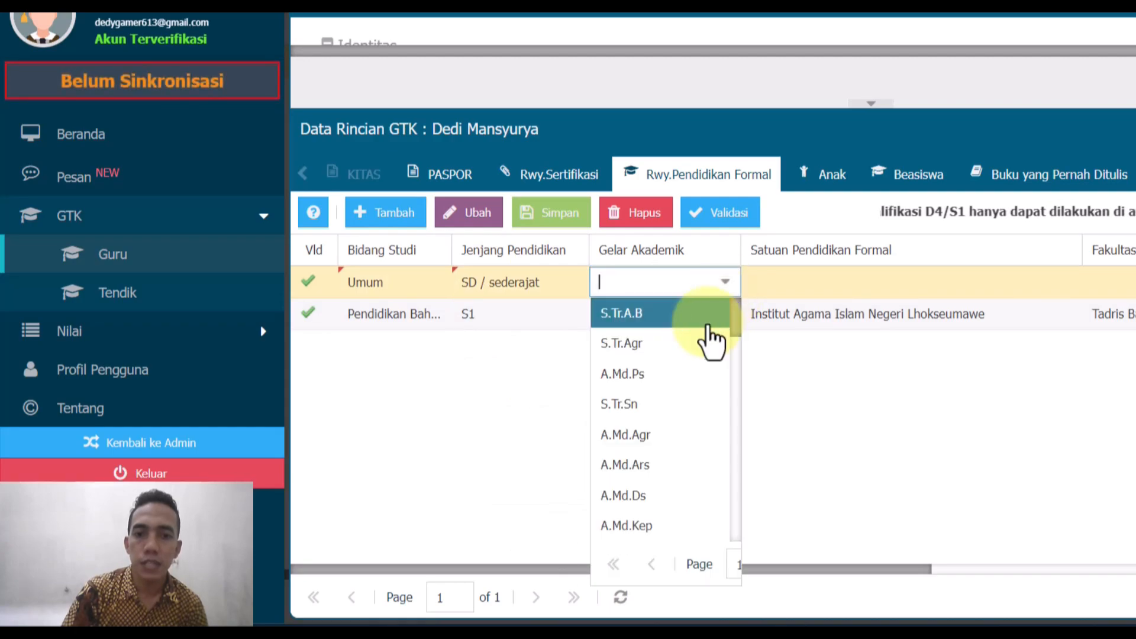
scroll(679, 467, "down", 10)
scroll(680, 474, "down", 2)
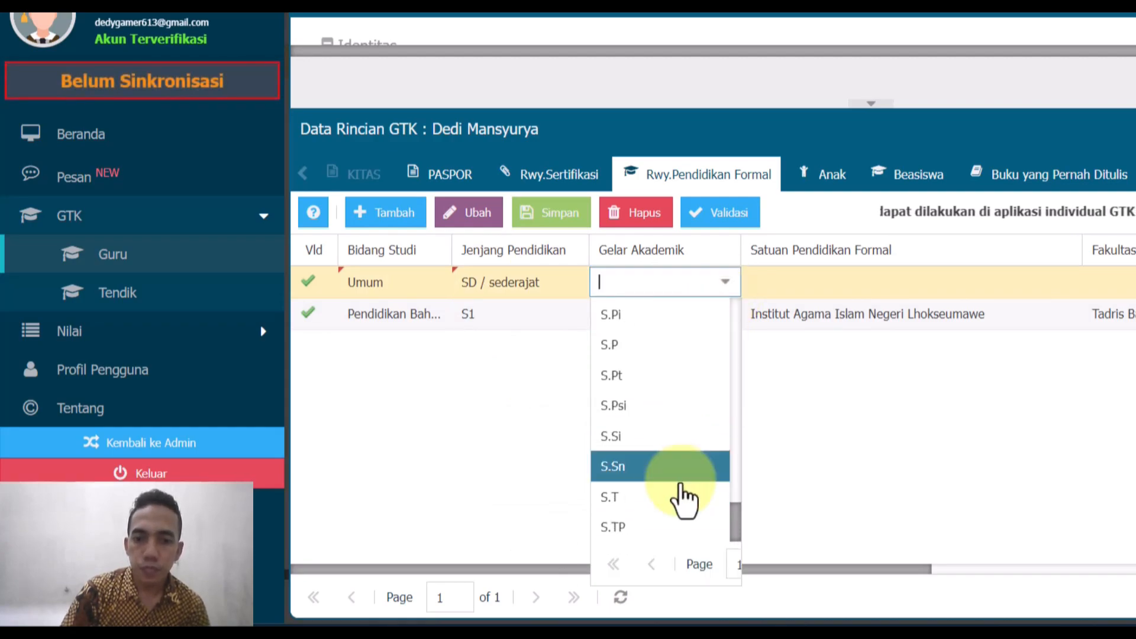
left_click_drag(731, 519, 731, 304)
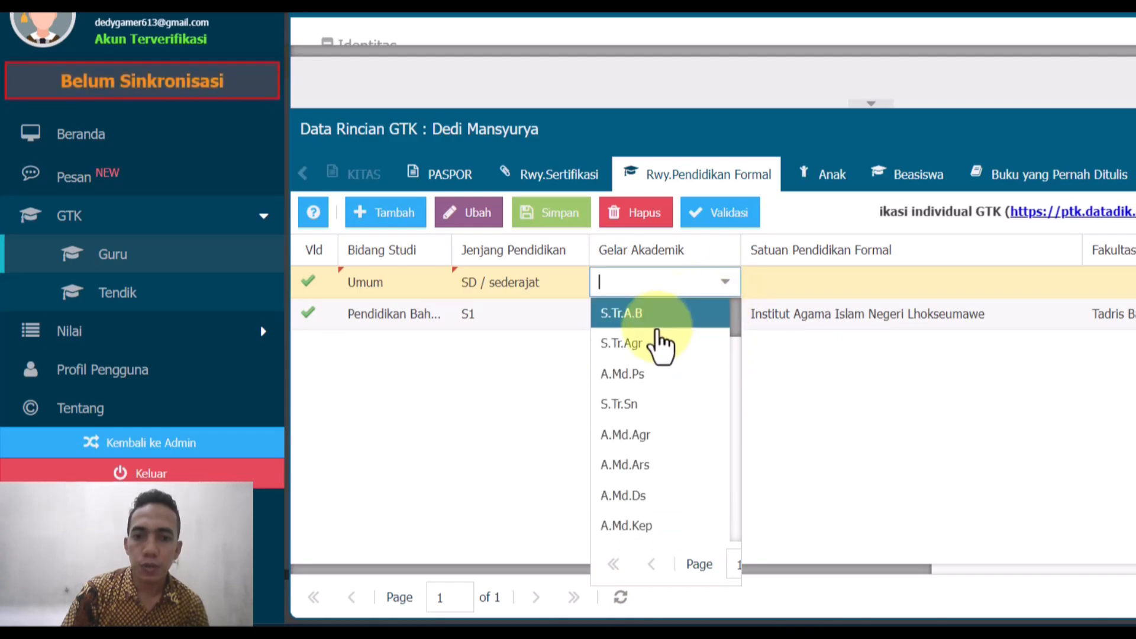
left_click(660, 313)
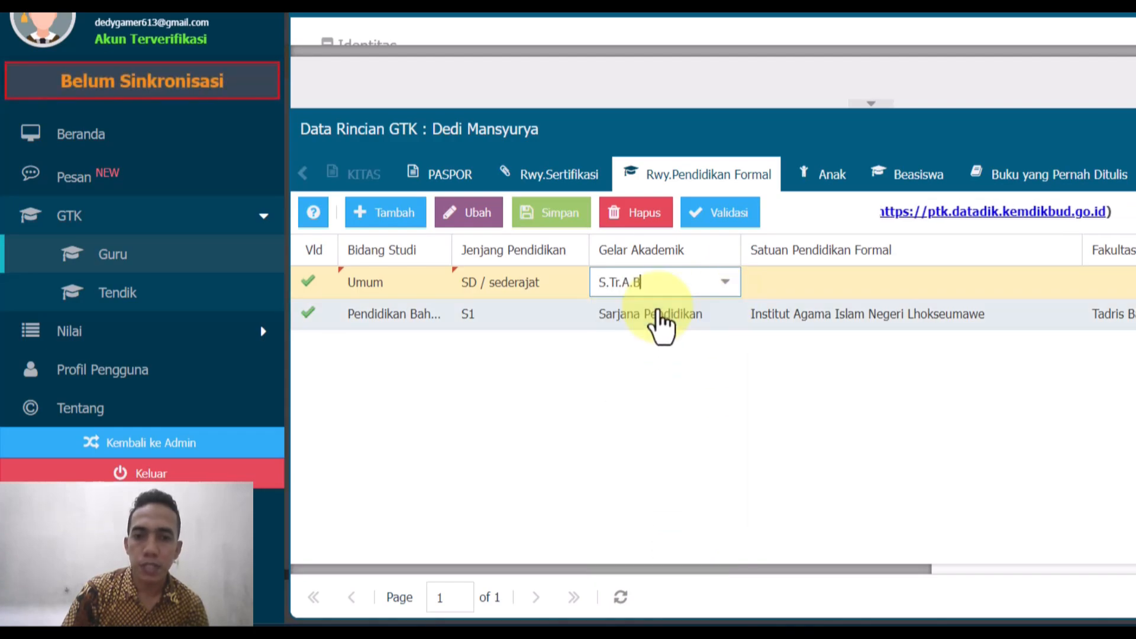
- Enter SD Negeri 5 Dewantara as the school name
left_click(824, 288)
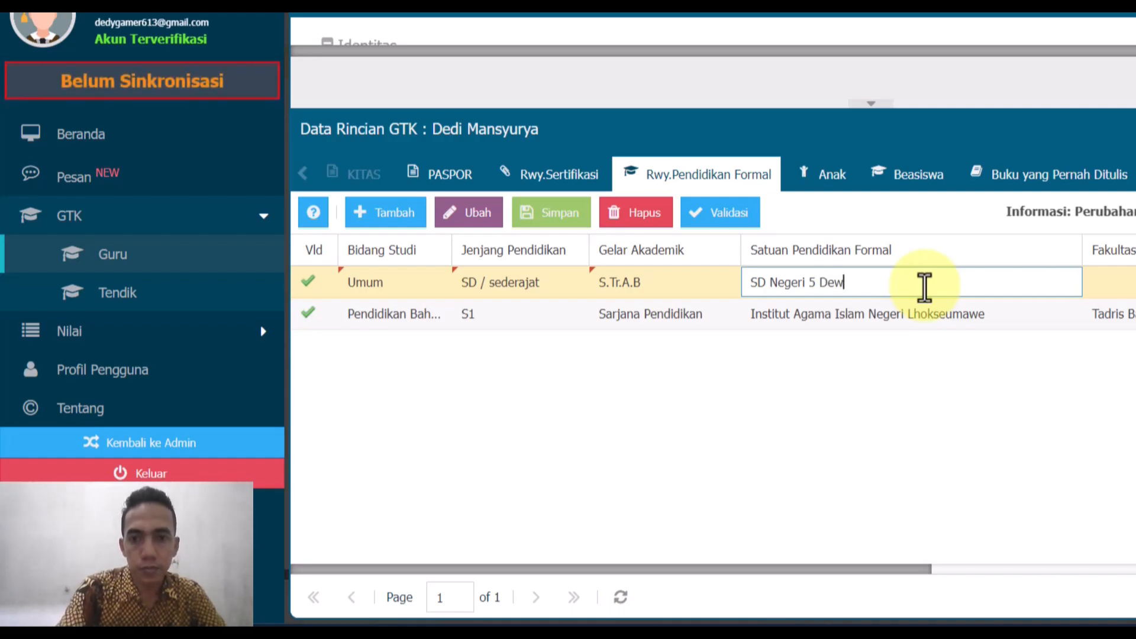
type("ntara")
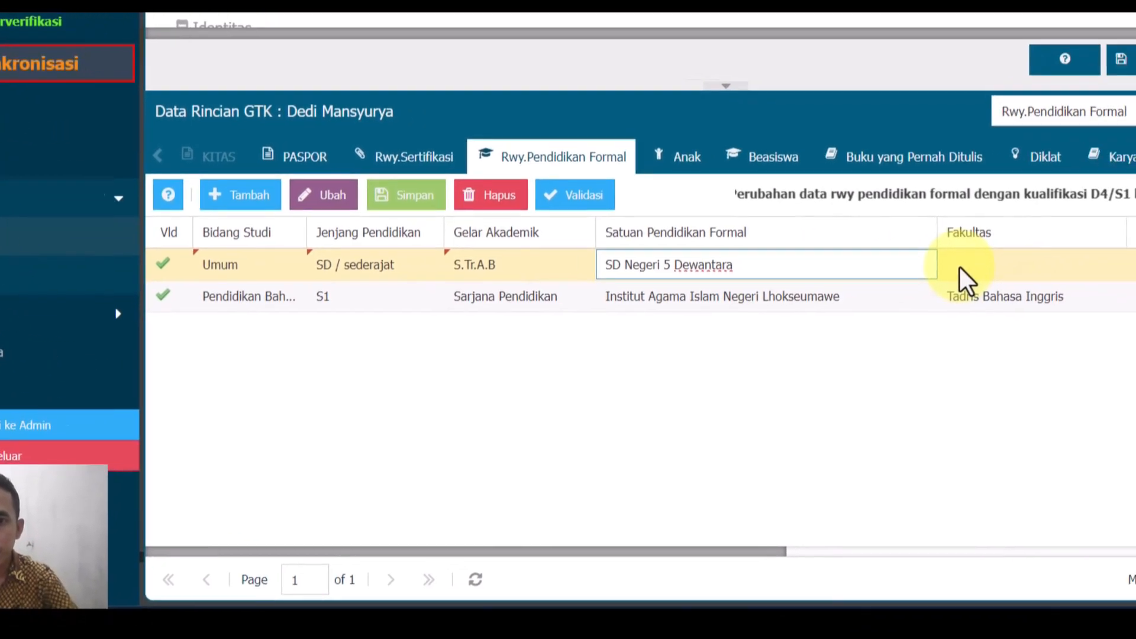
left_click(1104, 288)
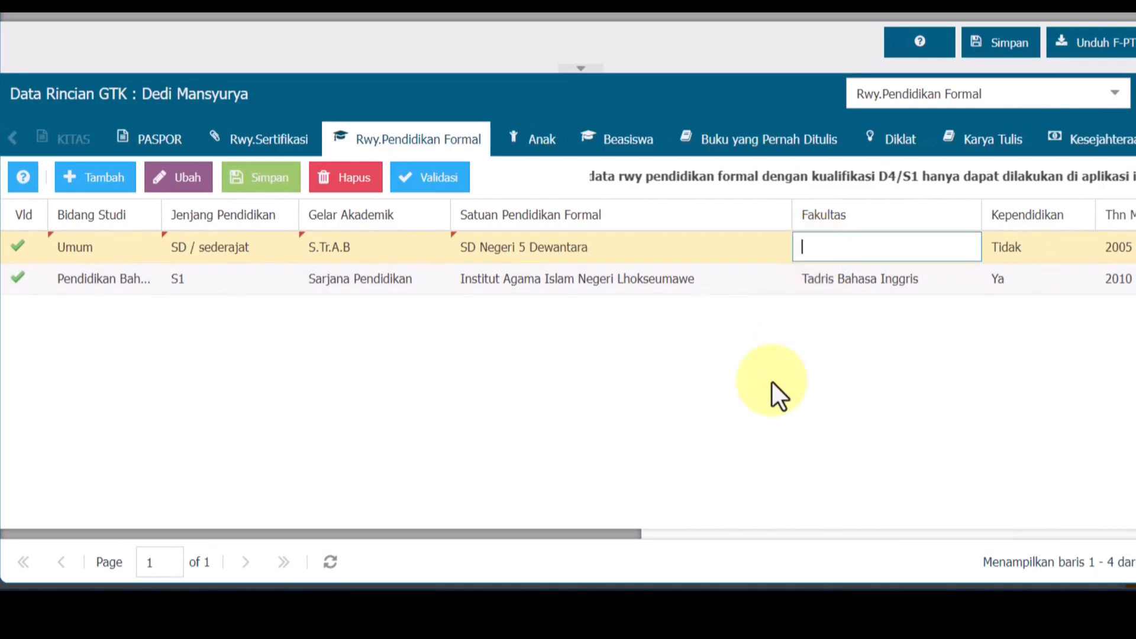
left_click_drag(617, 525, 804, 514)
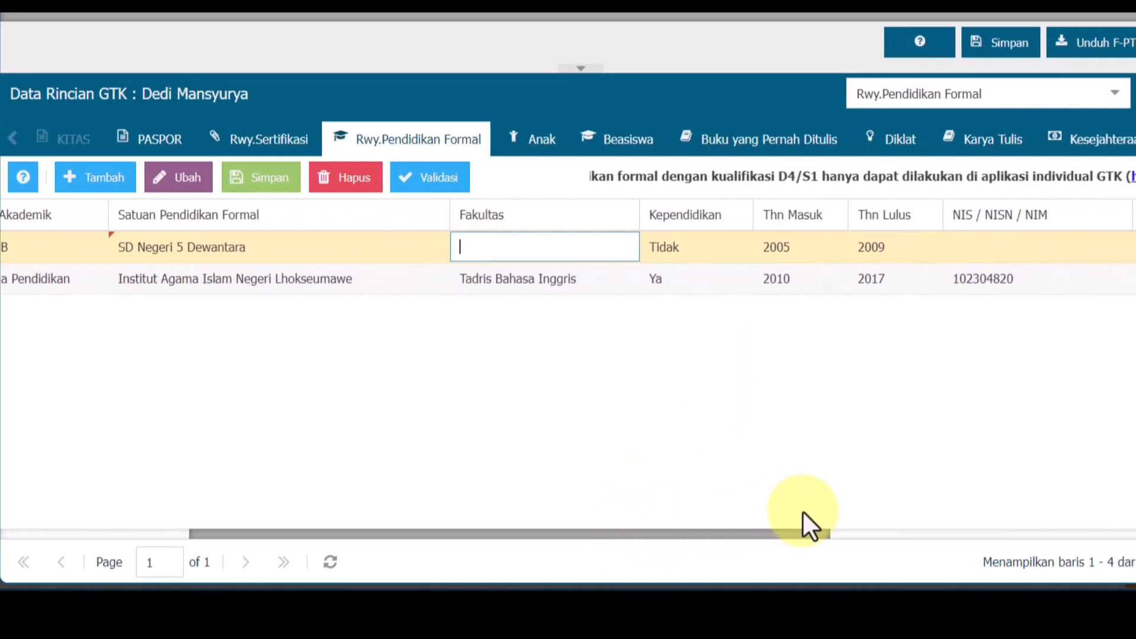
- Keep Kependidikan as Tidak and set entry year 2005 and graduation year 2011
left_click(726, 246)
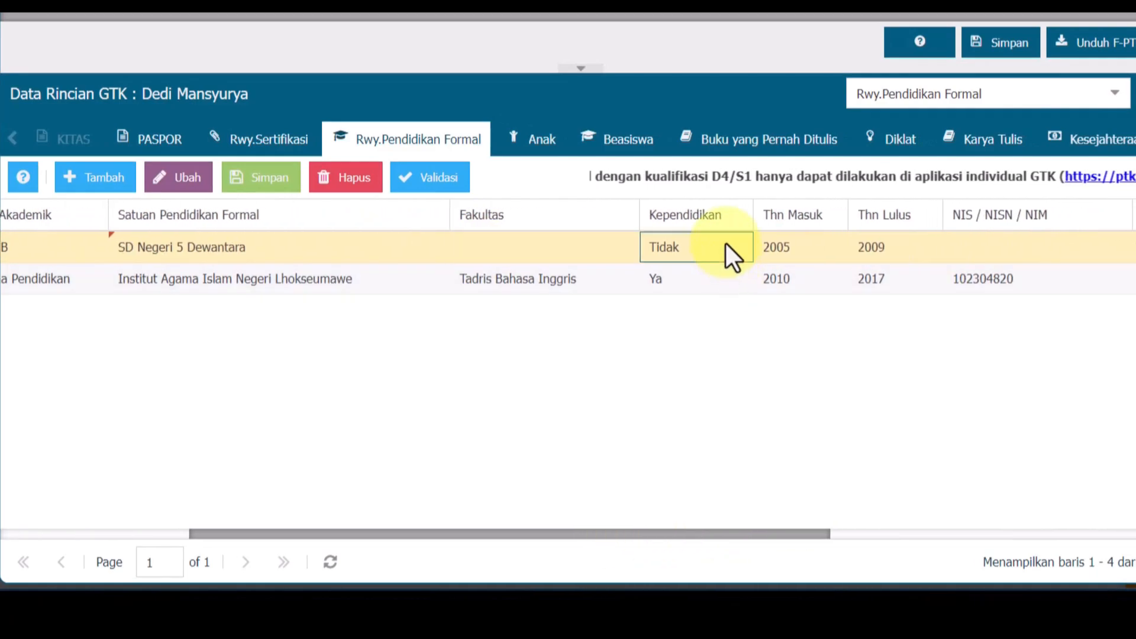
left_click(786, 249)
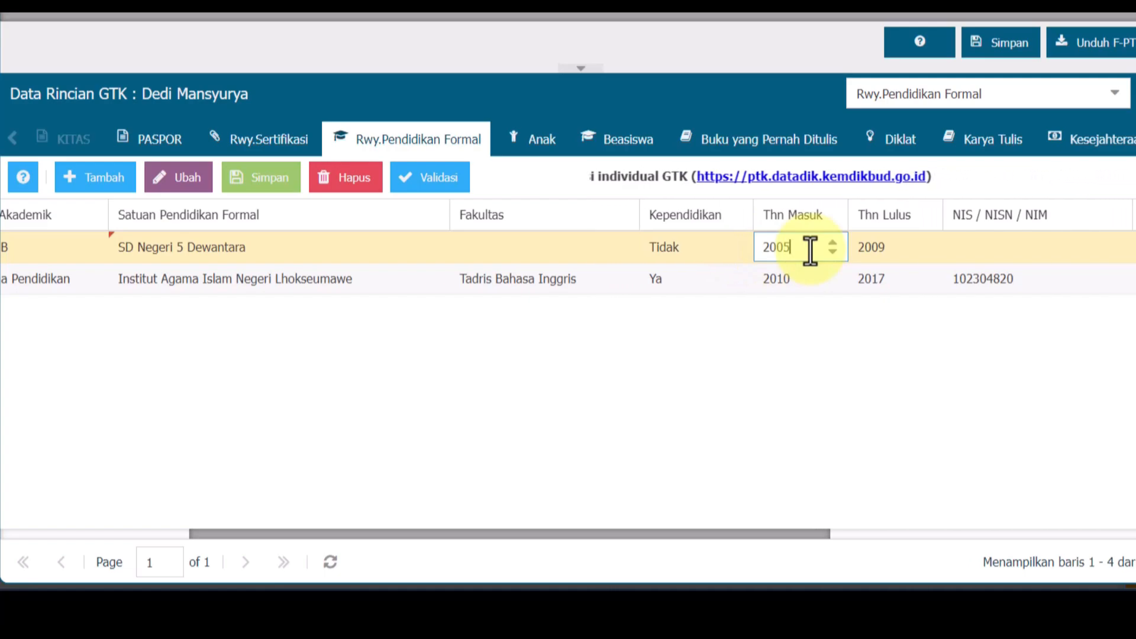
left_click_drag(810, 252, 734, 254)
left_click(907, 246)
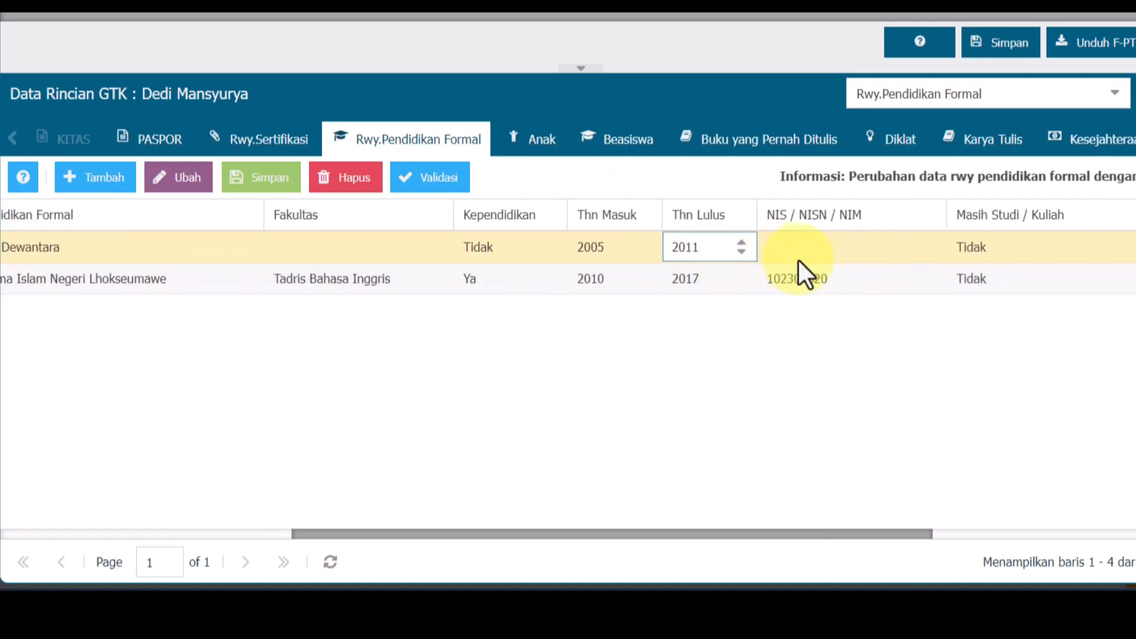
left_click(798, 259)
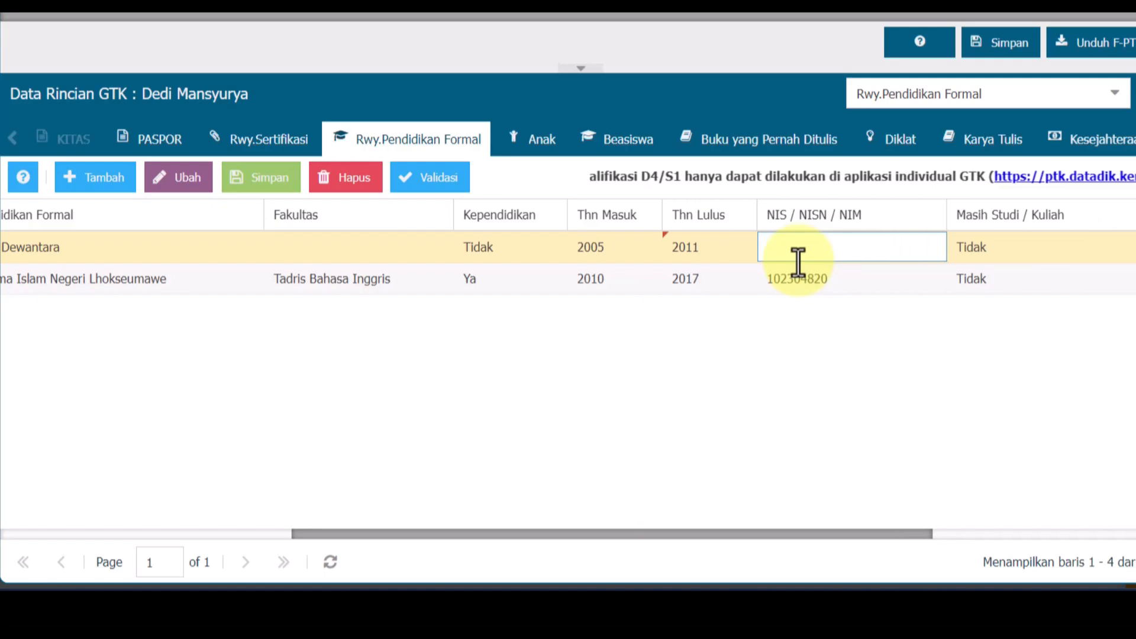
- Enter the student number in the SD row's NIS cell
type("321")
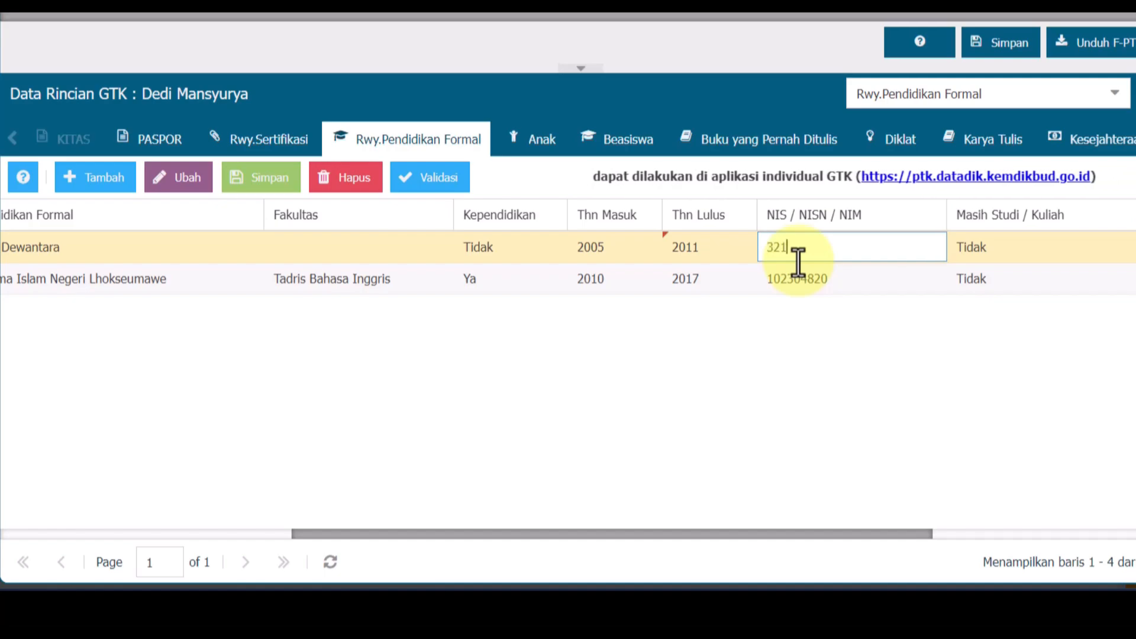
type("6")
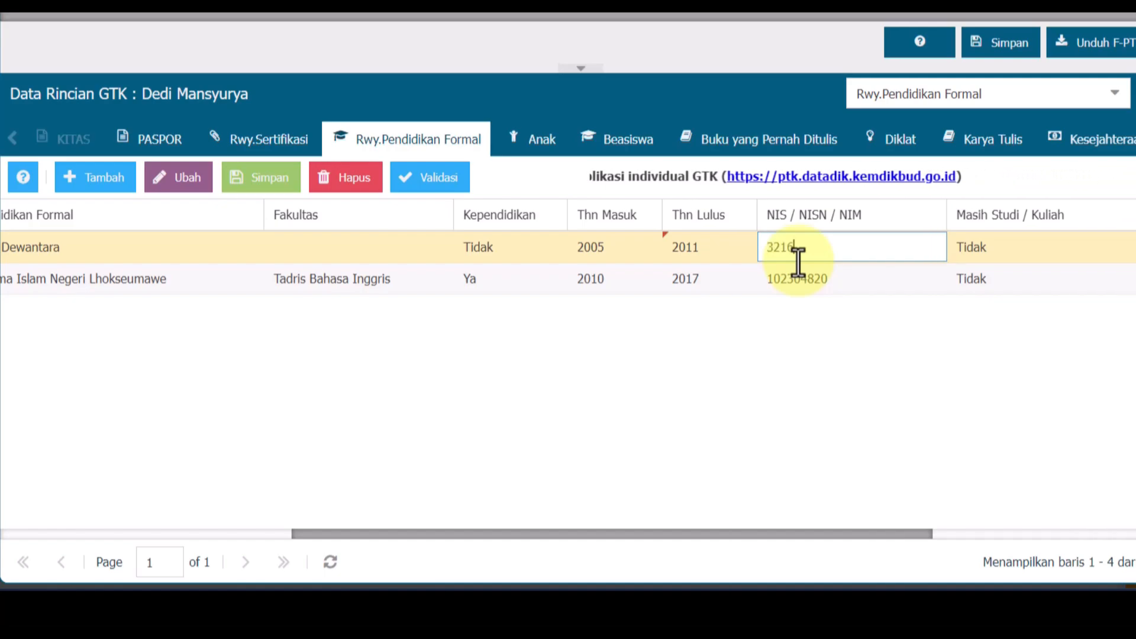
left_click_drag(786, 533, 924, 533)
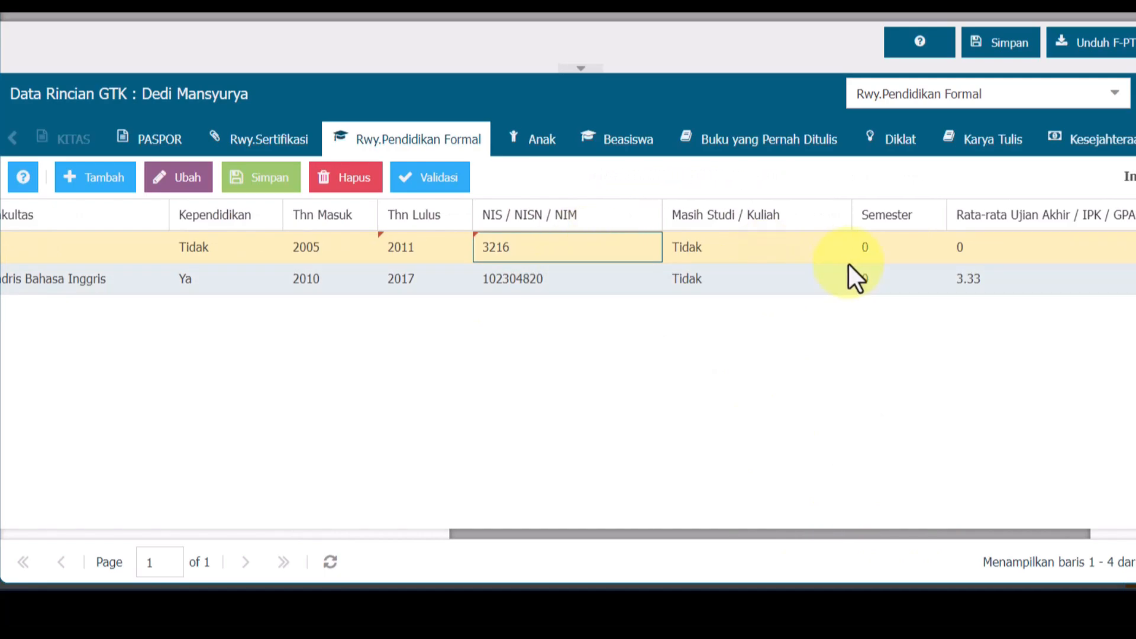
left_click(907, 253)
- Set Rata-rata Ujian Akhir to 12.3 and save the education history
left_click(1080, 252)
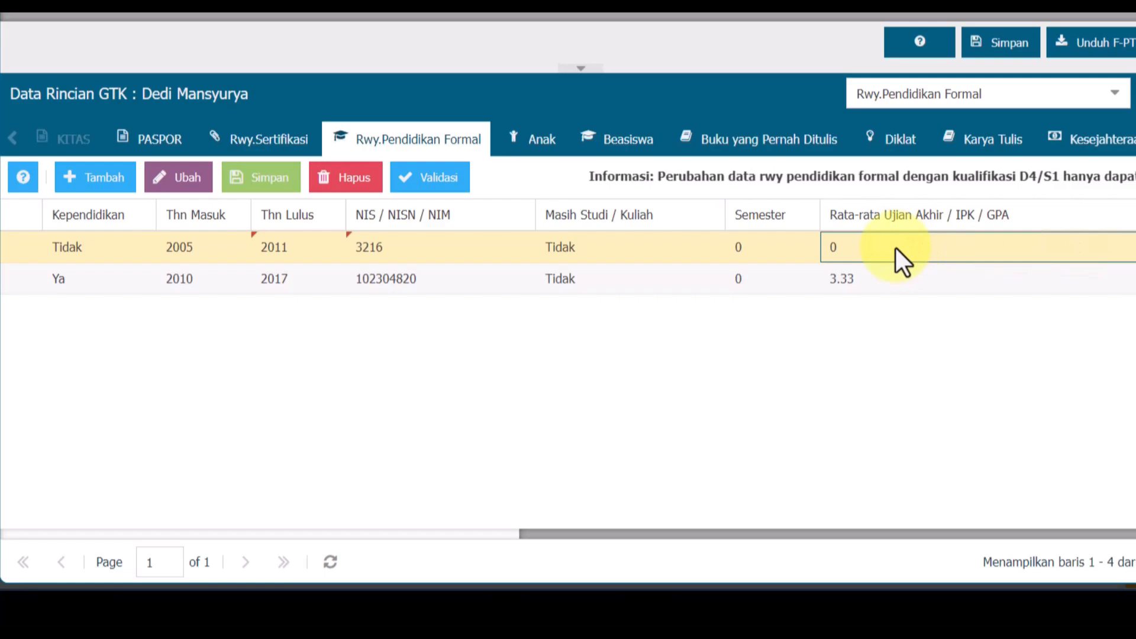
left_click(857, 252)
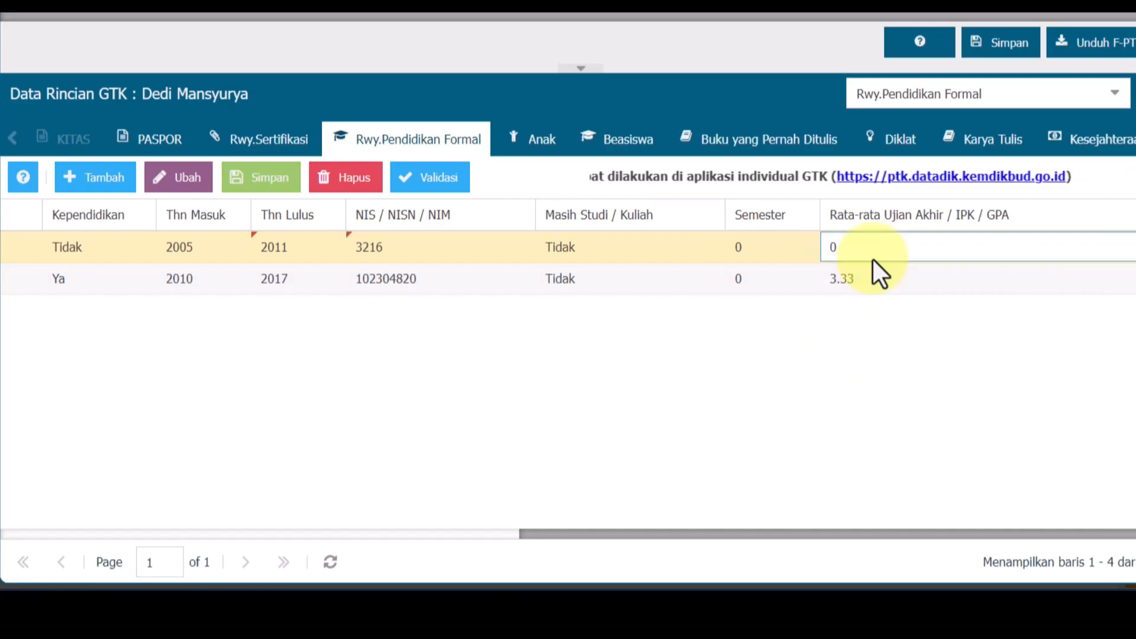
type("1")
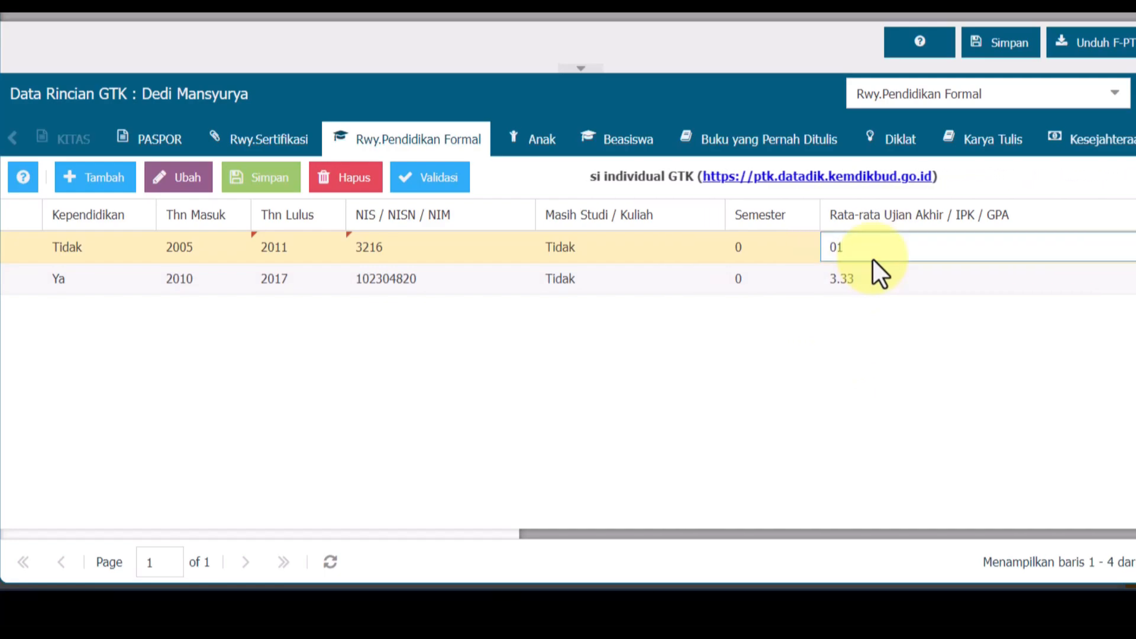
type("2")
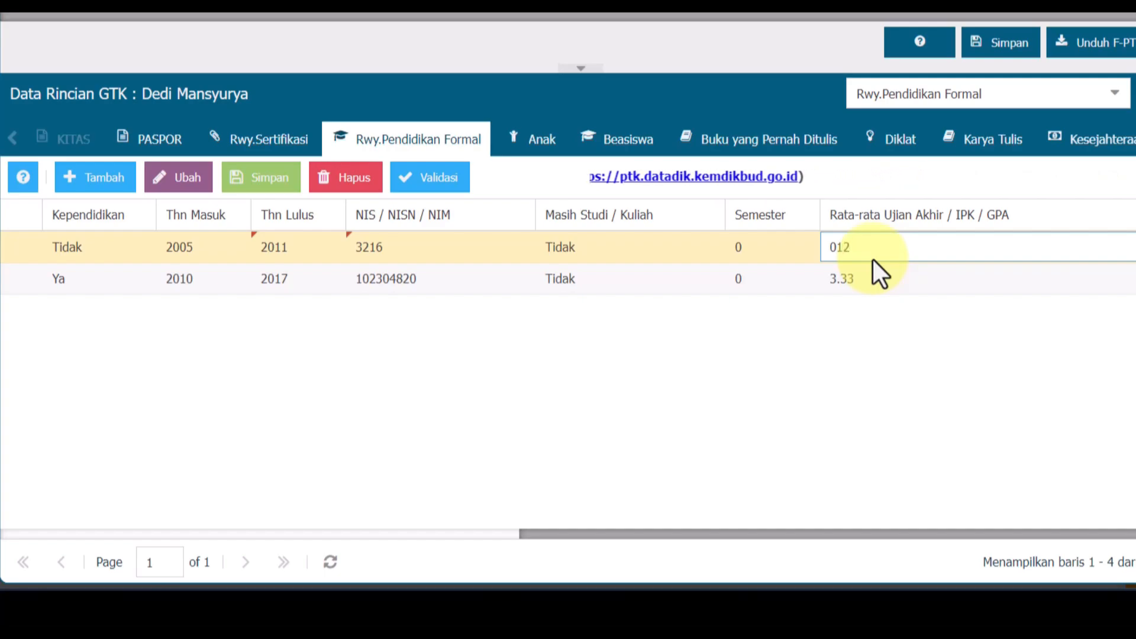
type(".3")
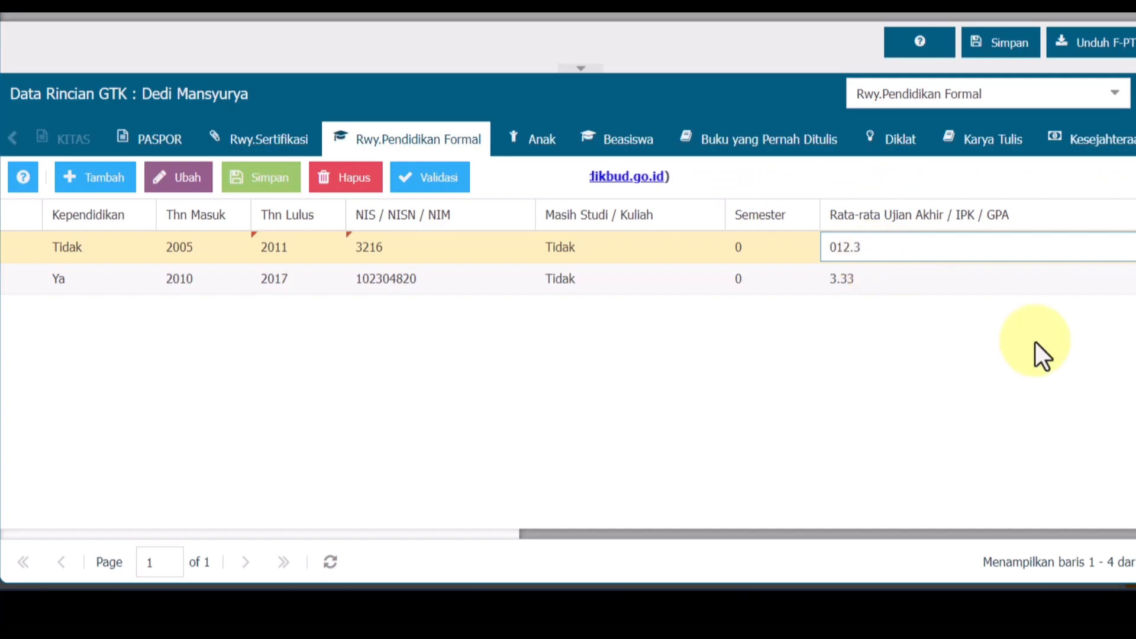
left_click(930, 392)
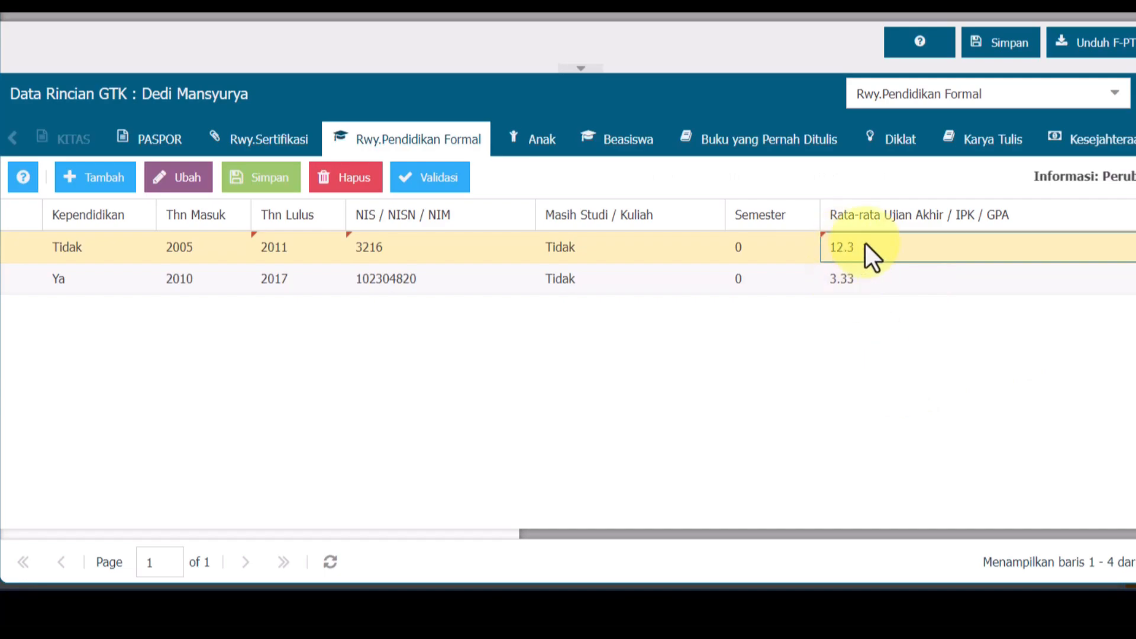
left_click(278, 185)
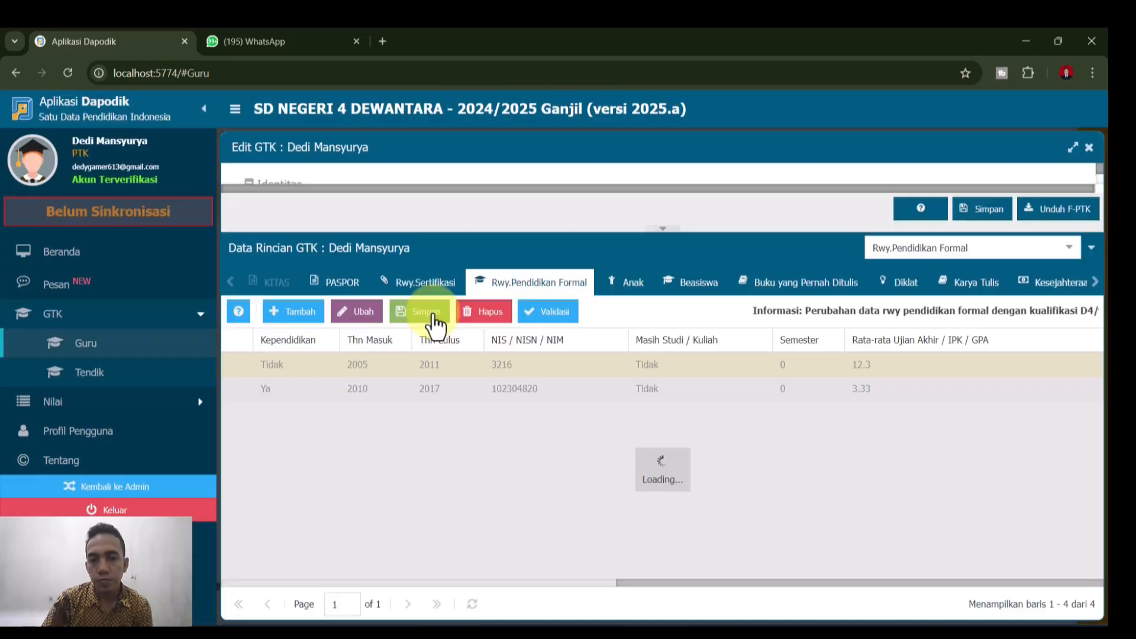
- Set the SD Negeri 5 Dewantara degree to S.Tr.A.B, save, and dismiss the rejection error
left_click_drag(680, 583, 299, 598)
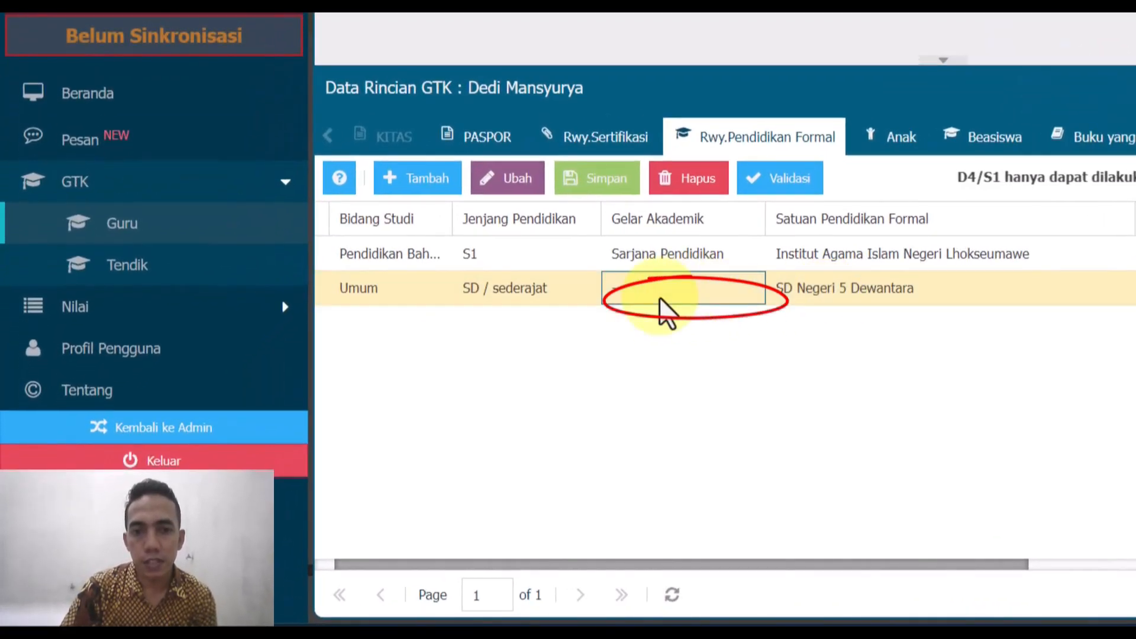
left_click(730, 299)
type("S.Tr.A.B")
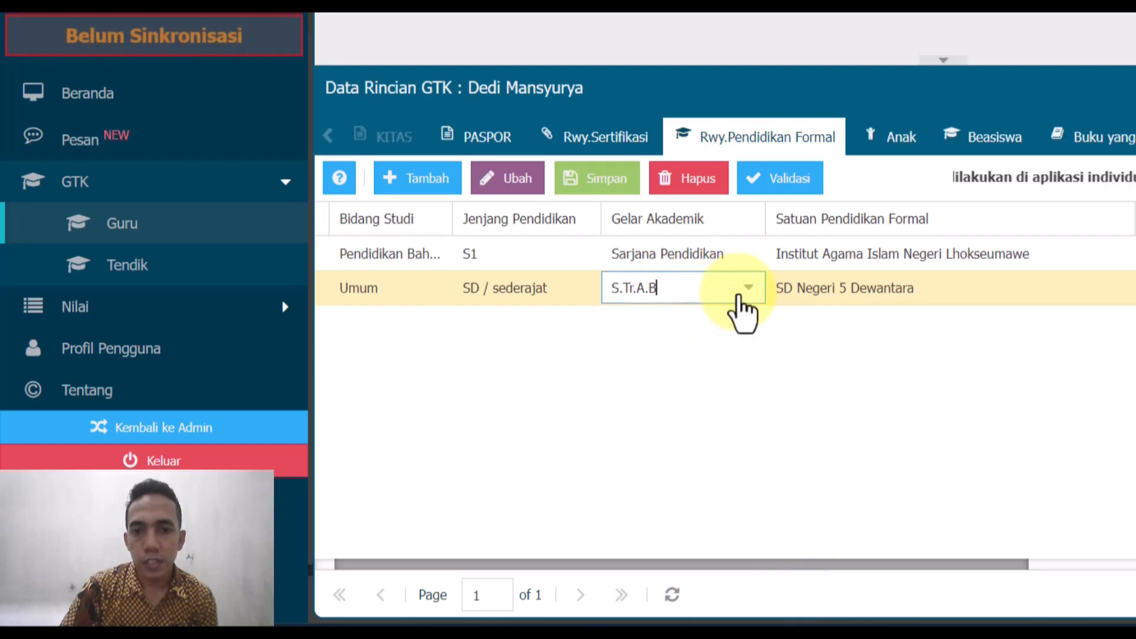
left_click(739, 290)
left_click(675, 352)
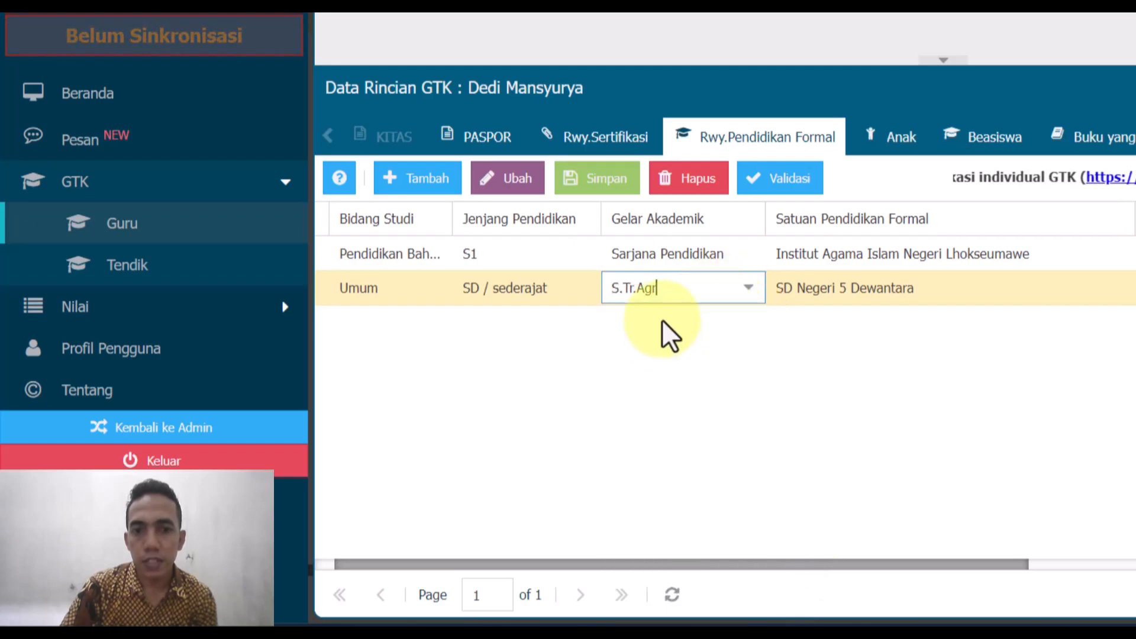
left_click(750, 296)
left_click(700, 323)
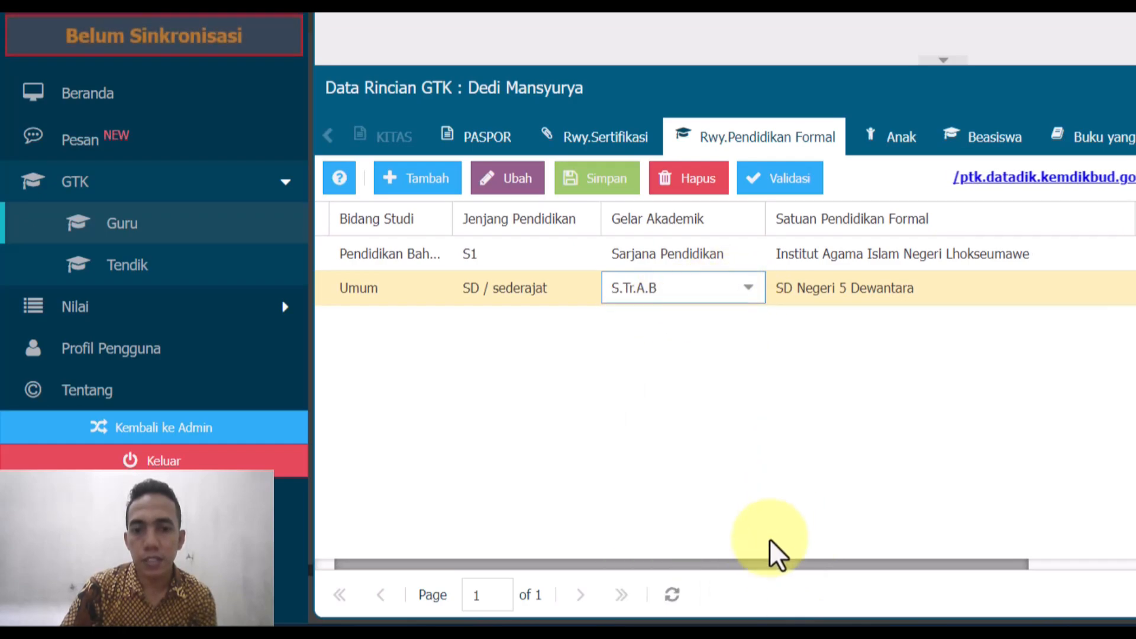
left_click_drag(787, 567, 626, 568)
left_click(673, 361)
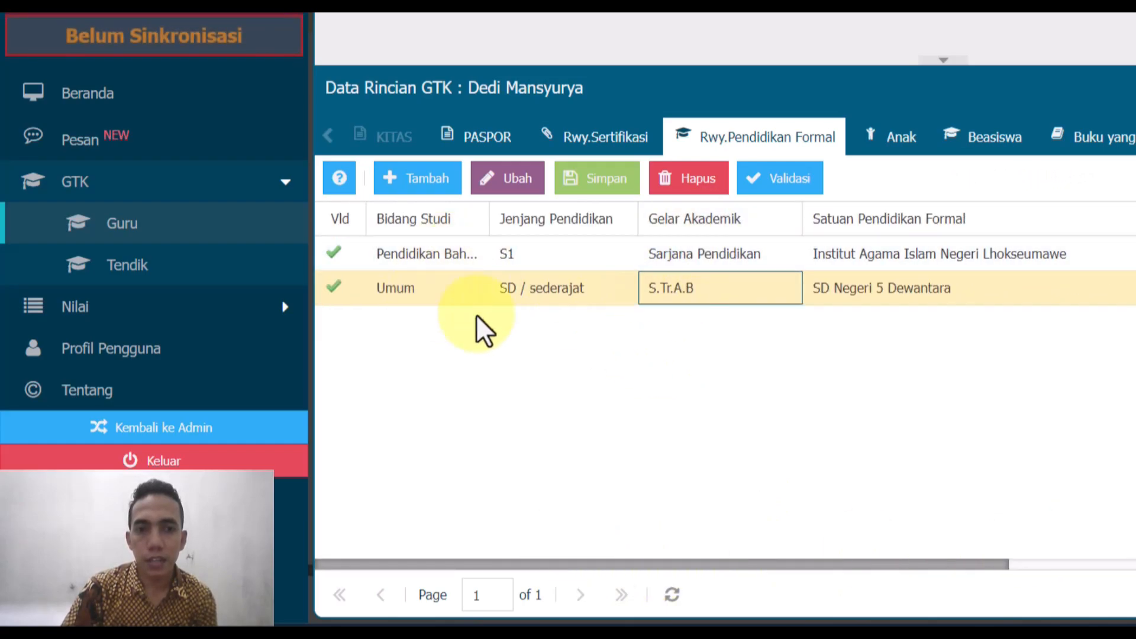
left_click(604, 188)
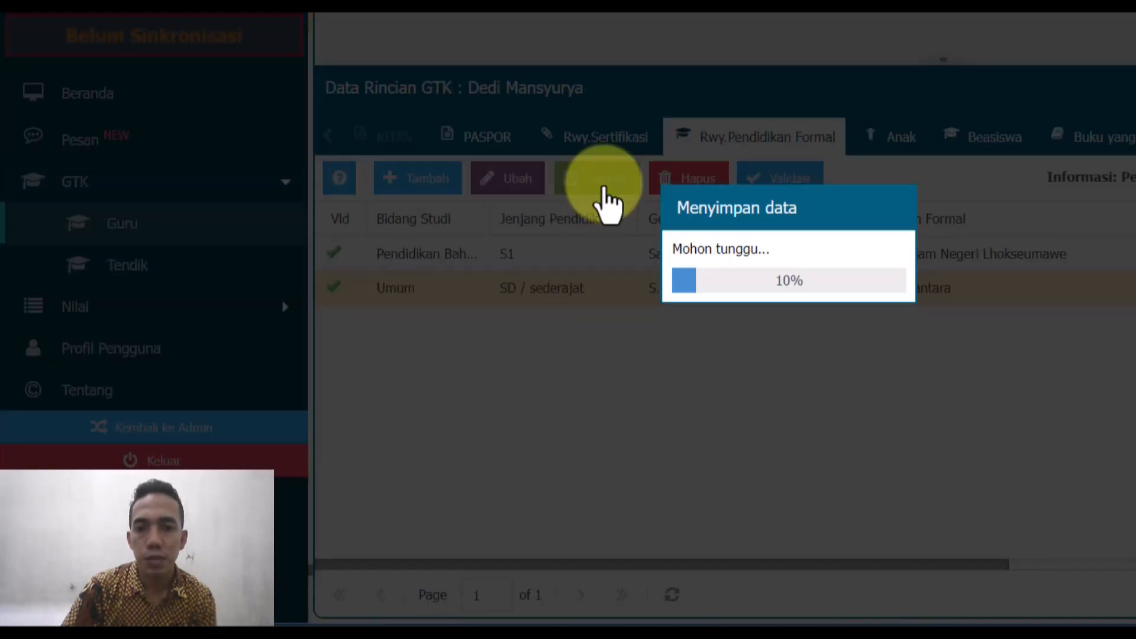
left_click(790, 287)
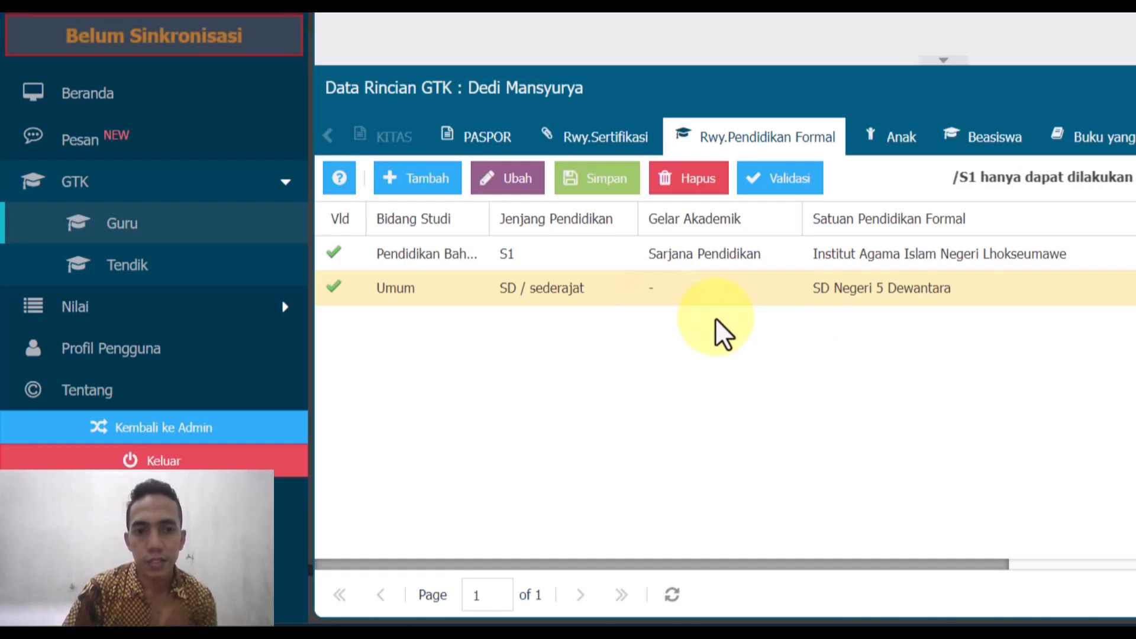
- Add a new education row with Umum as its field of study
left_click(407, 182)
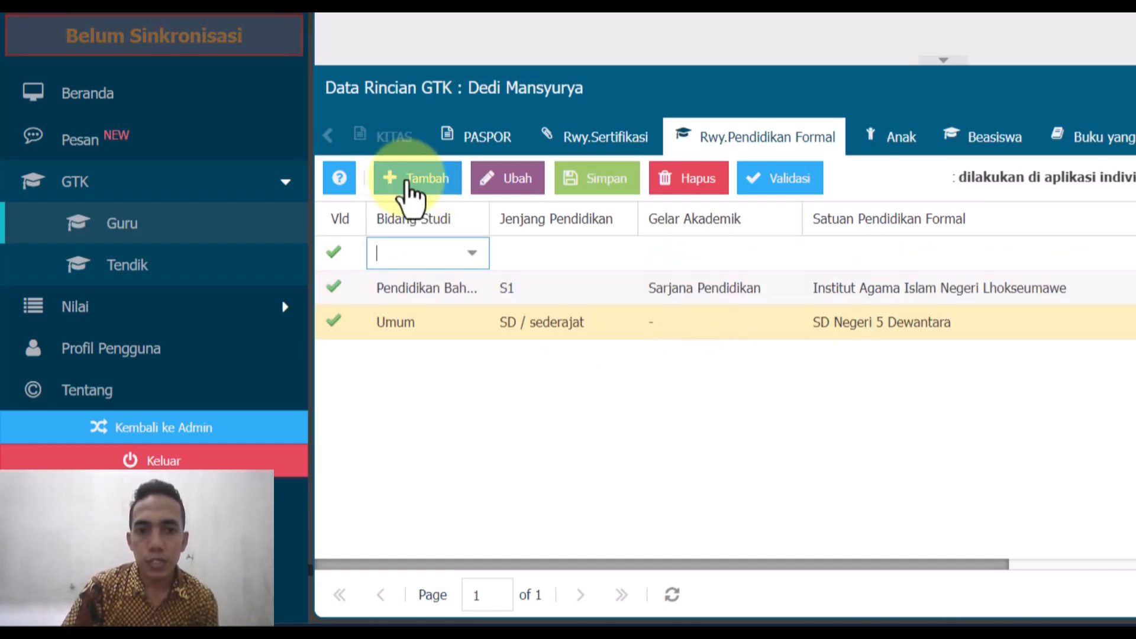
left_click(472, 253)
scroll(460, 477, "down", 15)
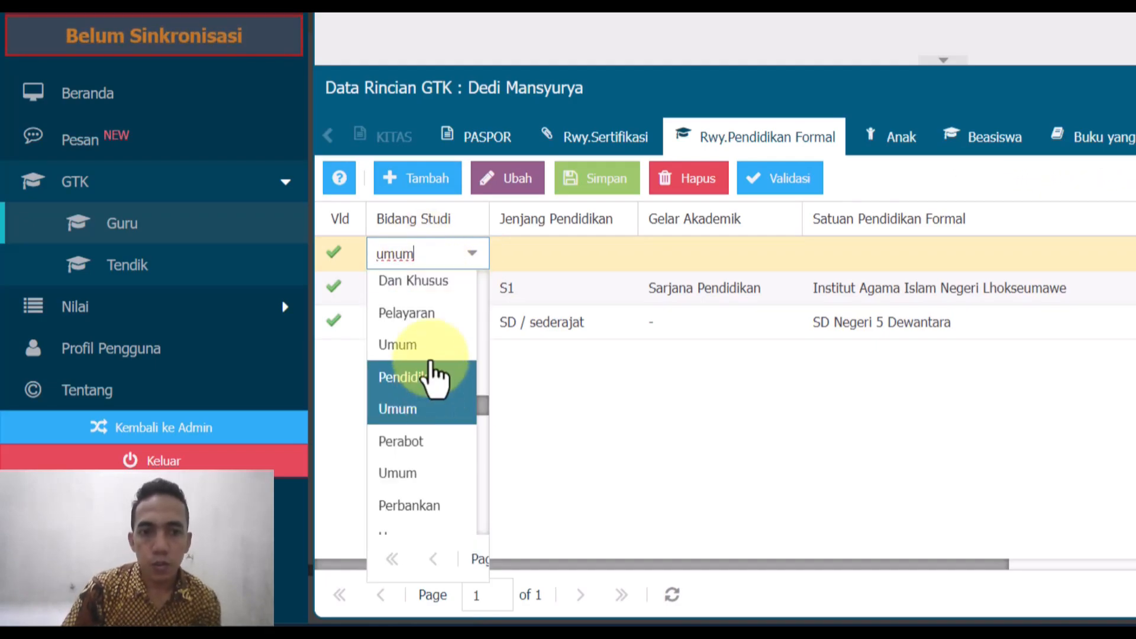
scroll(467, 494, "down", 6)
scroll(464, 497, "down", 1)
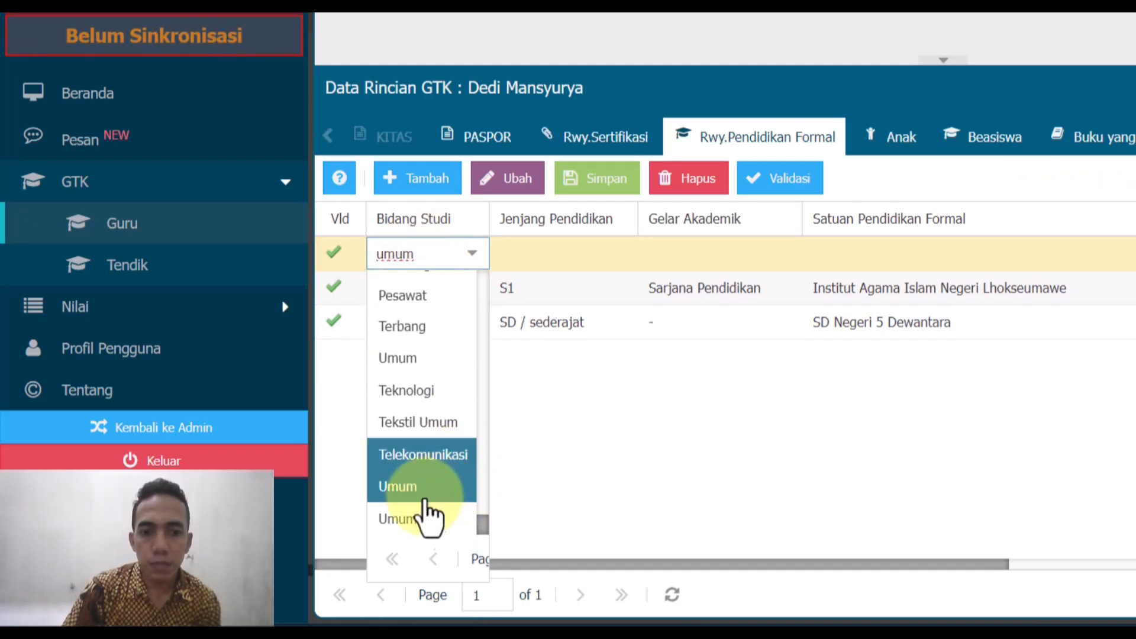
left_click(423, 524)
- Set level SMP / sederajat, degree S.Tr.A.B, and school name SMP Negeri 3 Lhoksukon
left_click(528, 251)
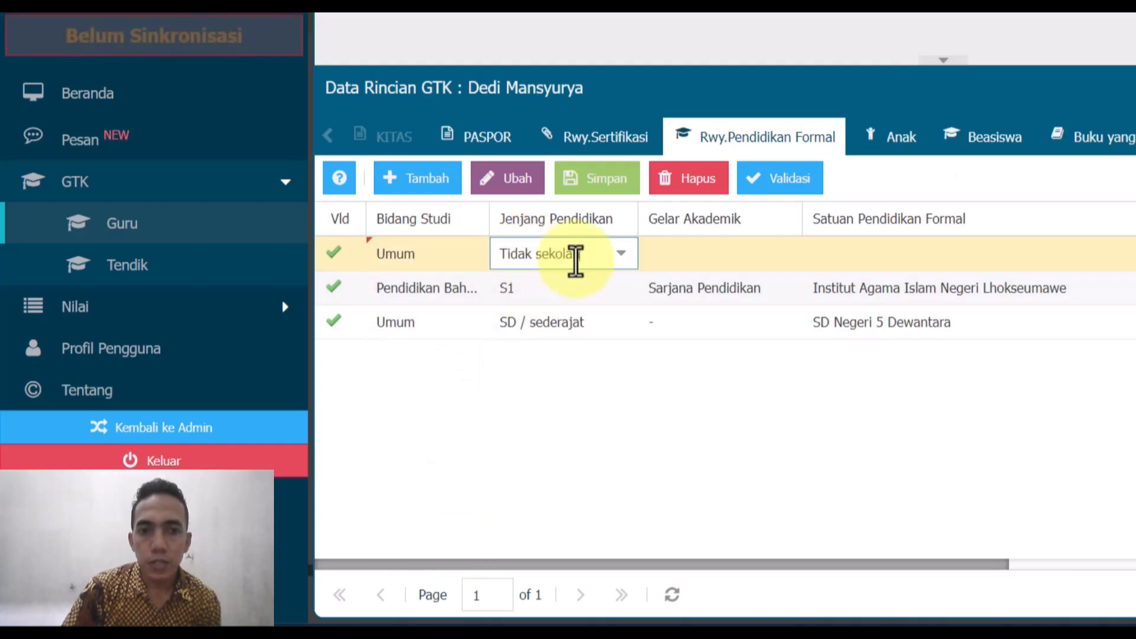
left_click(620, 255)
left_click(559, 418)
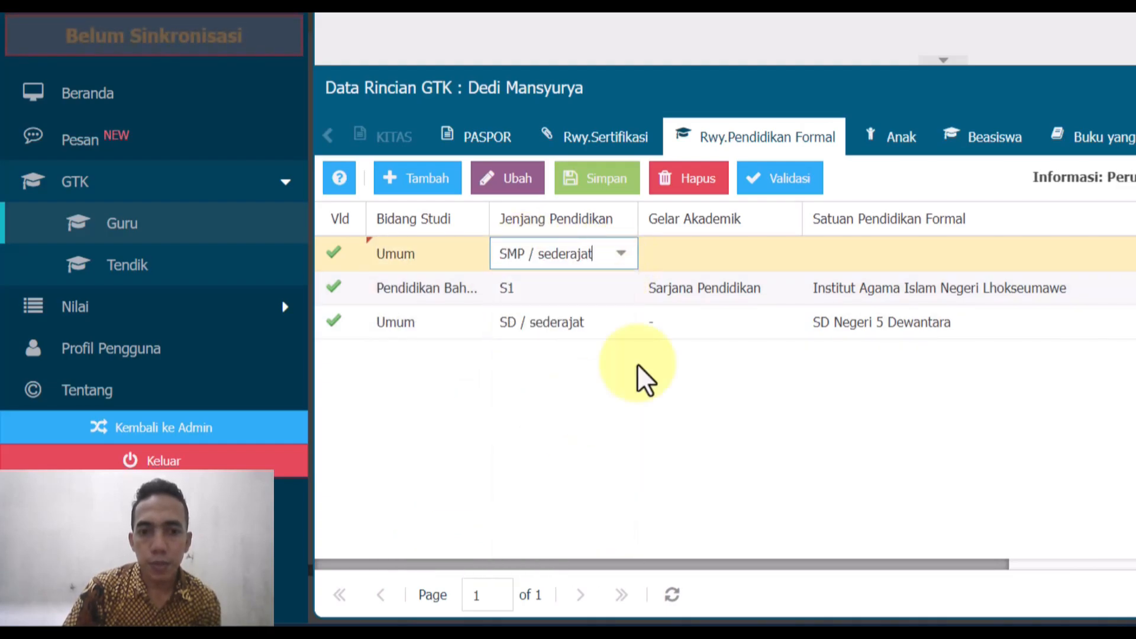
left_click(655, 248)
left_click(787, 253)
left_click(745, 301)
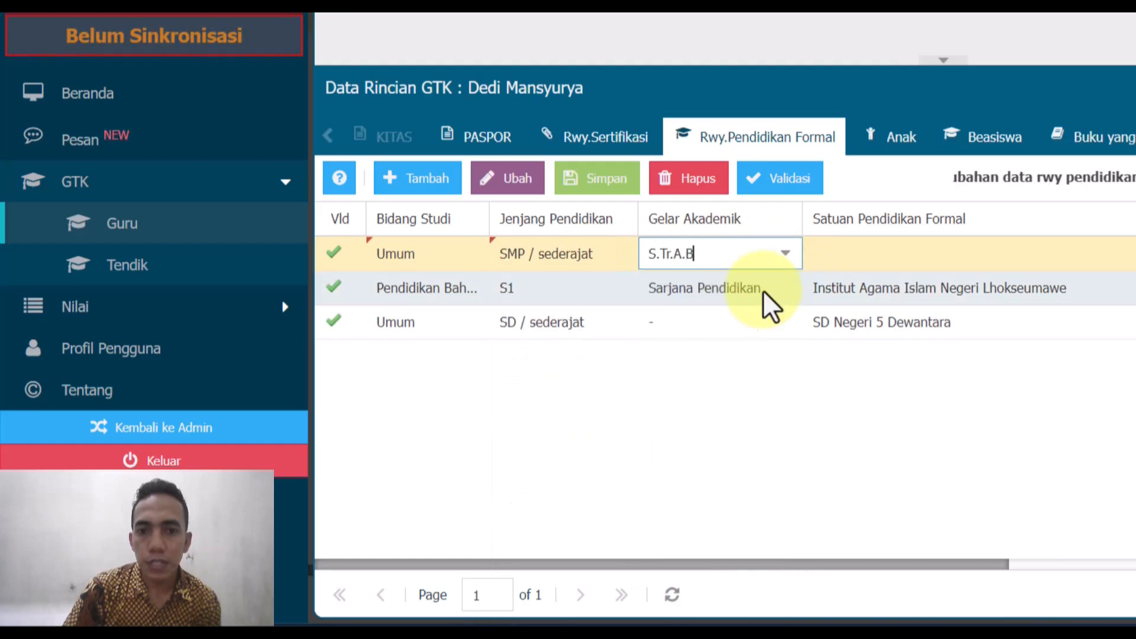
left_click(909, 254)
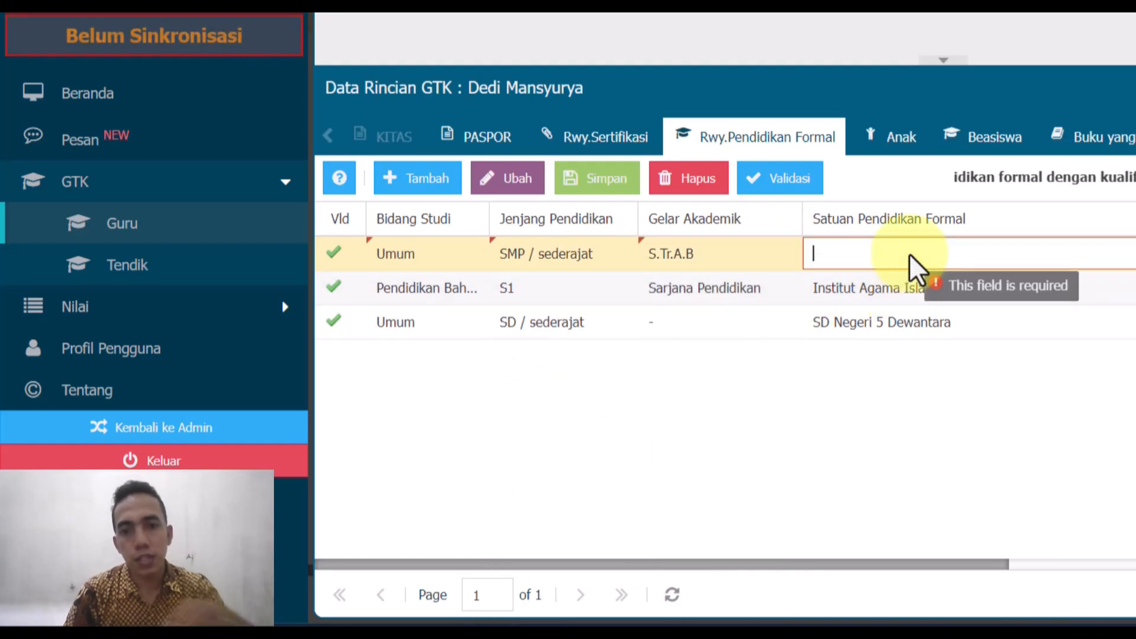
type("SMP Negeri")
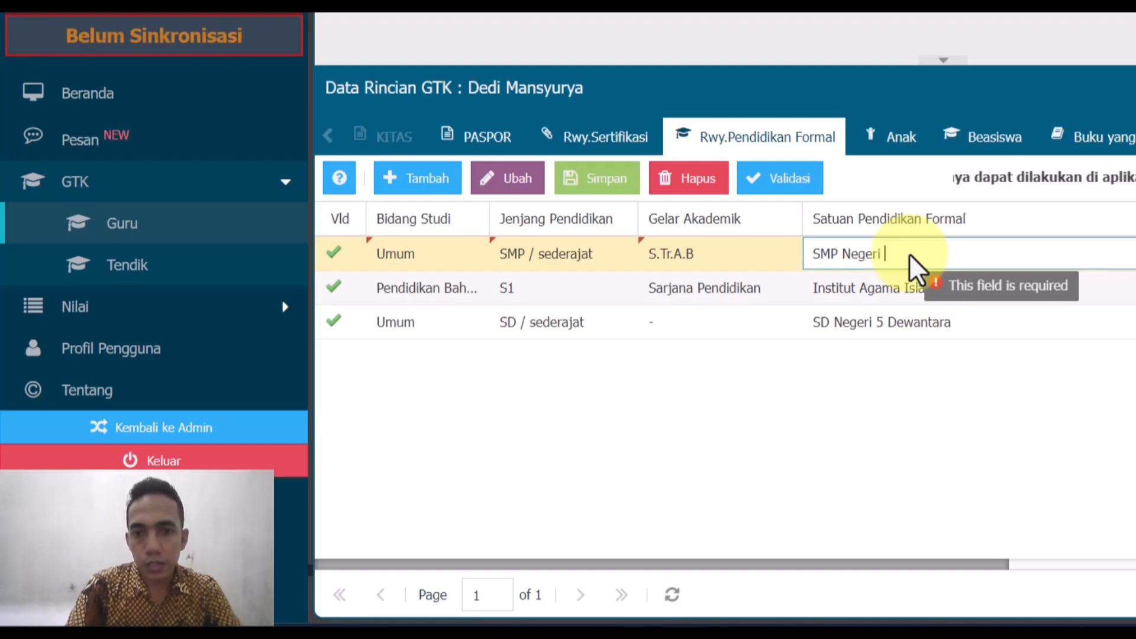
type(" 3 Lhoksuk")
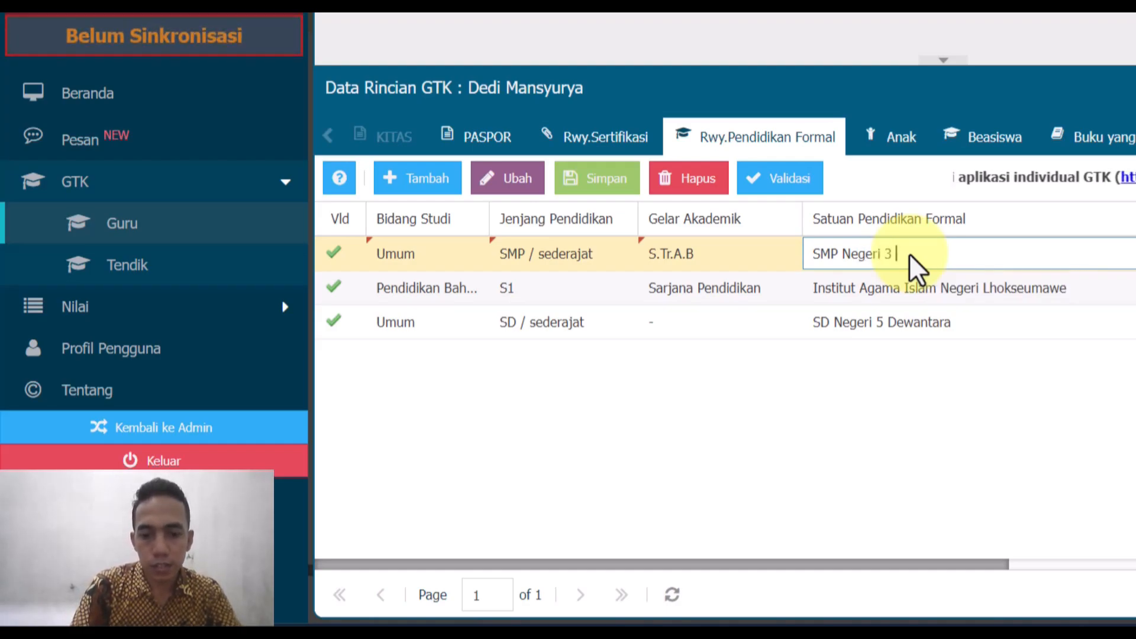
type("on")
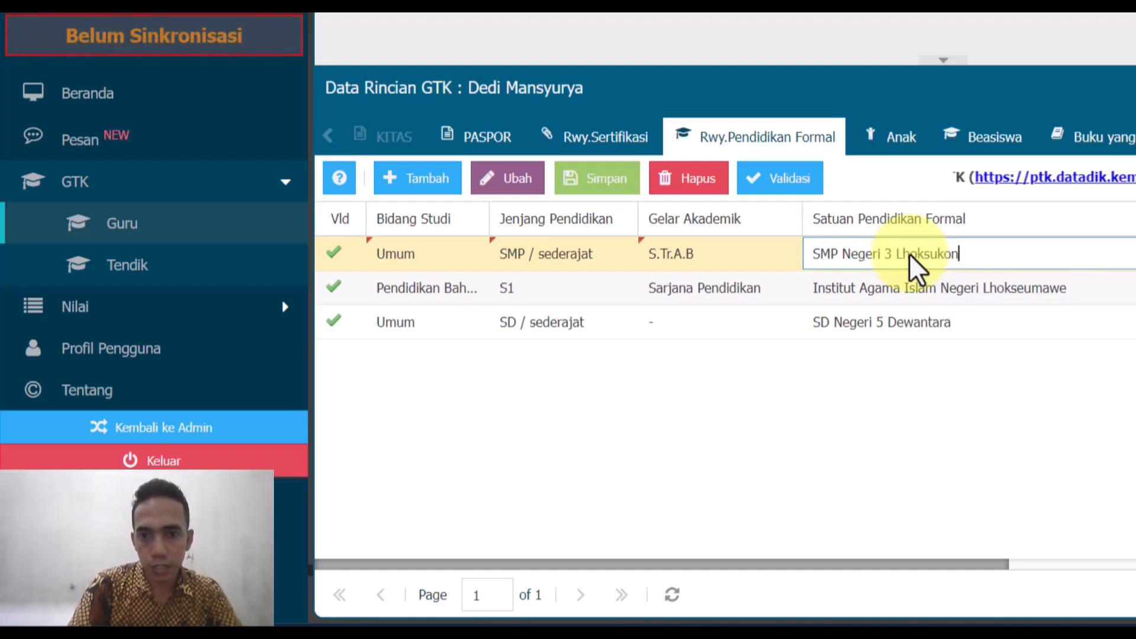
- Finish the school name and enter the student ID number in the NIS / NISN / NIM cell
scroll(987, 565, "right", 5)
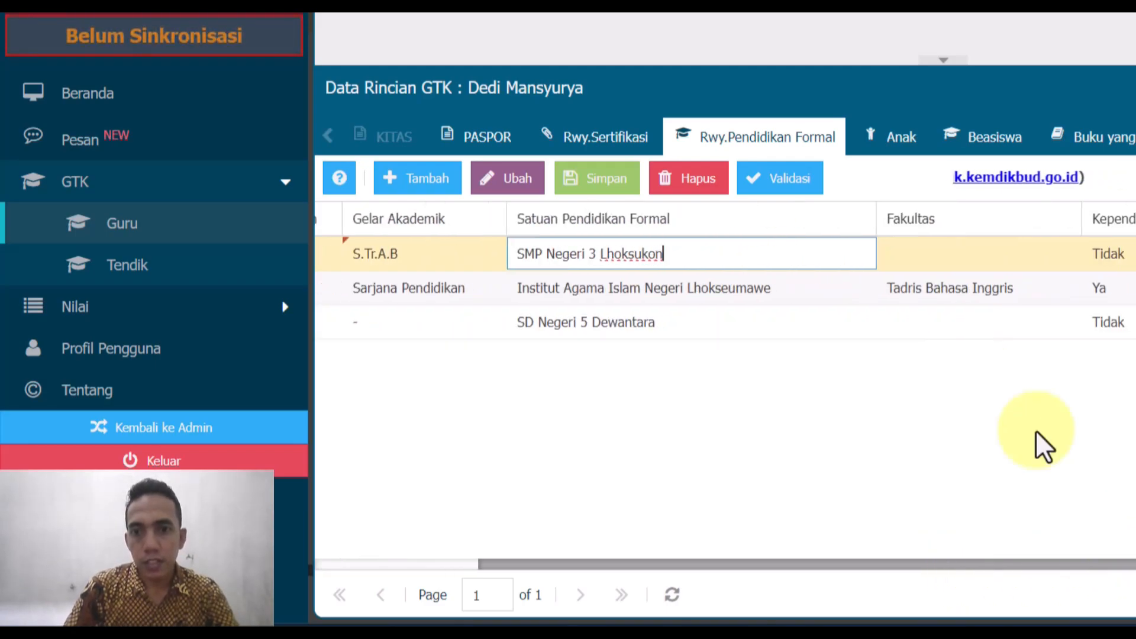
left_click(979, 254)
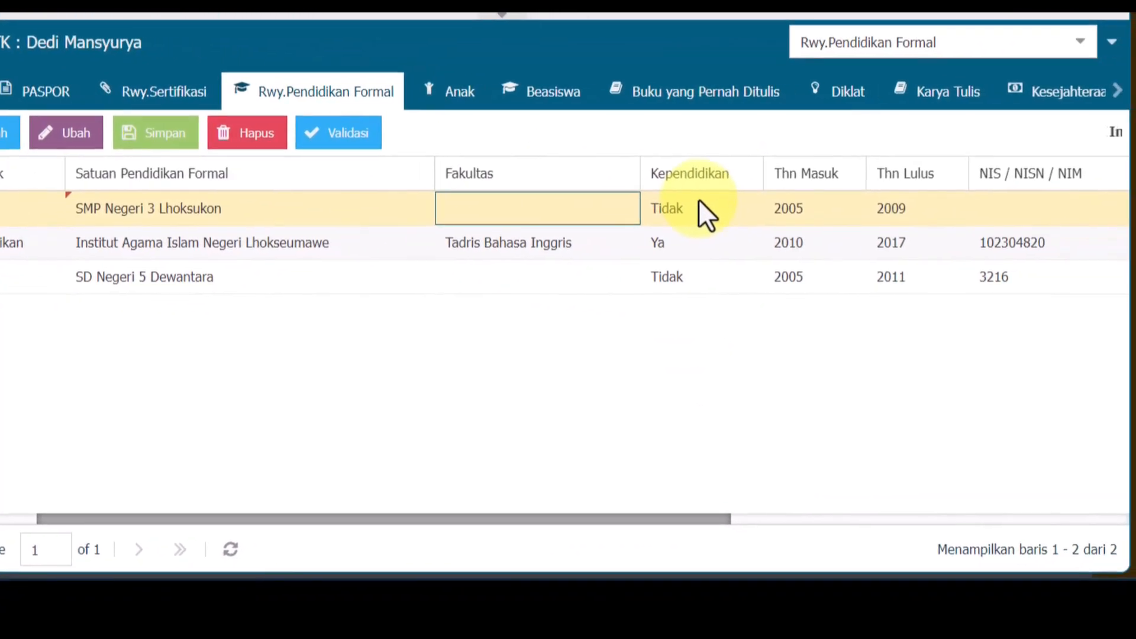
left_click_drag(662, 517, 889, 499)
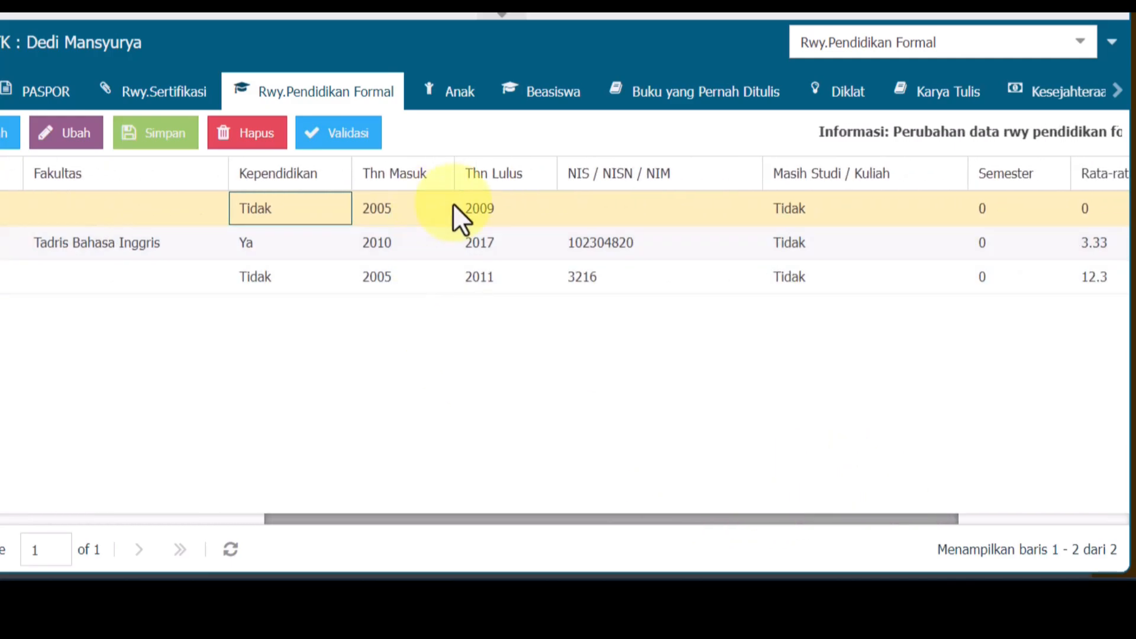
left_click(597, 204)
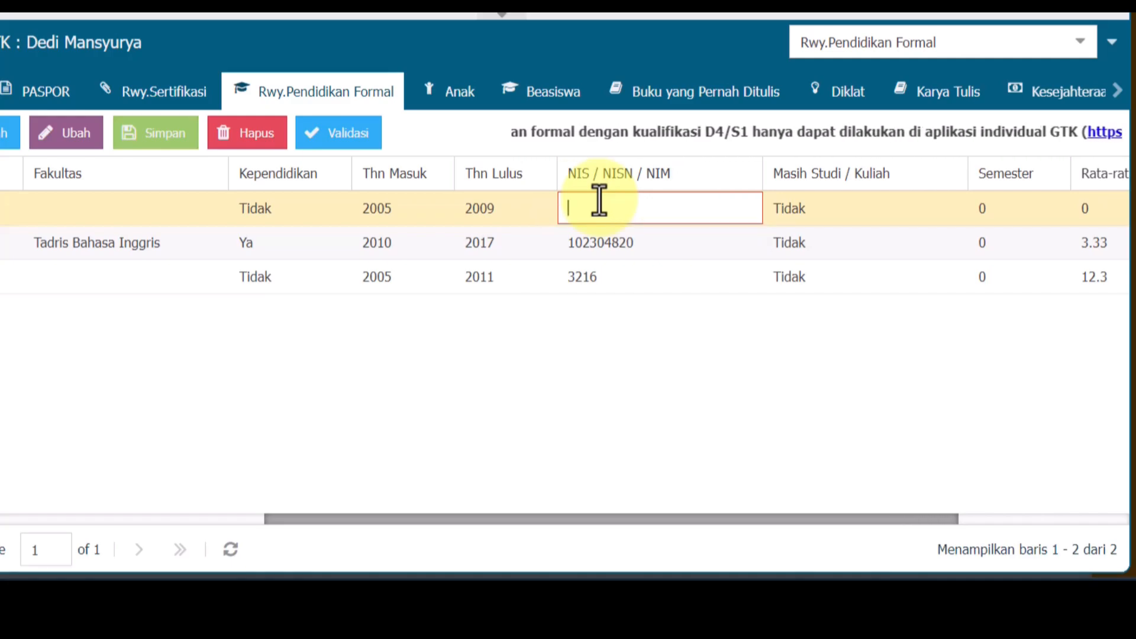
type("101010")
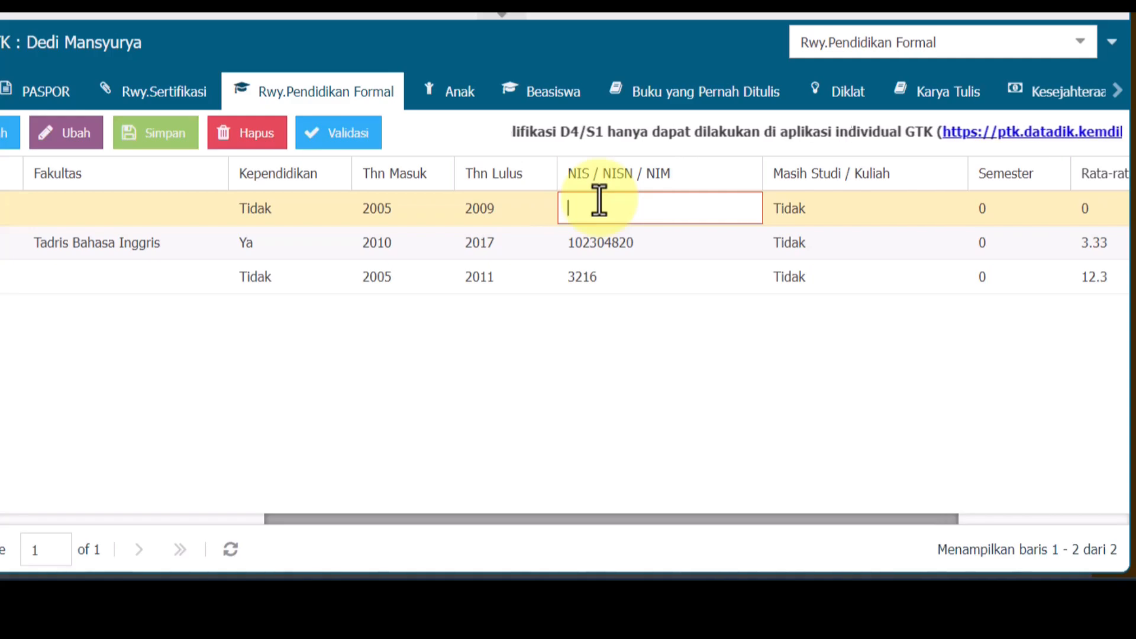
type("1071")
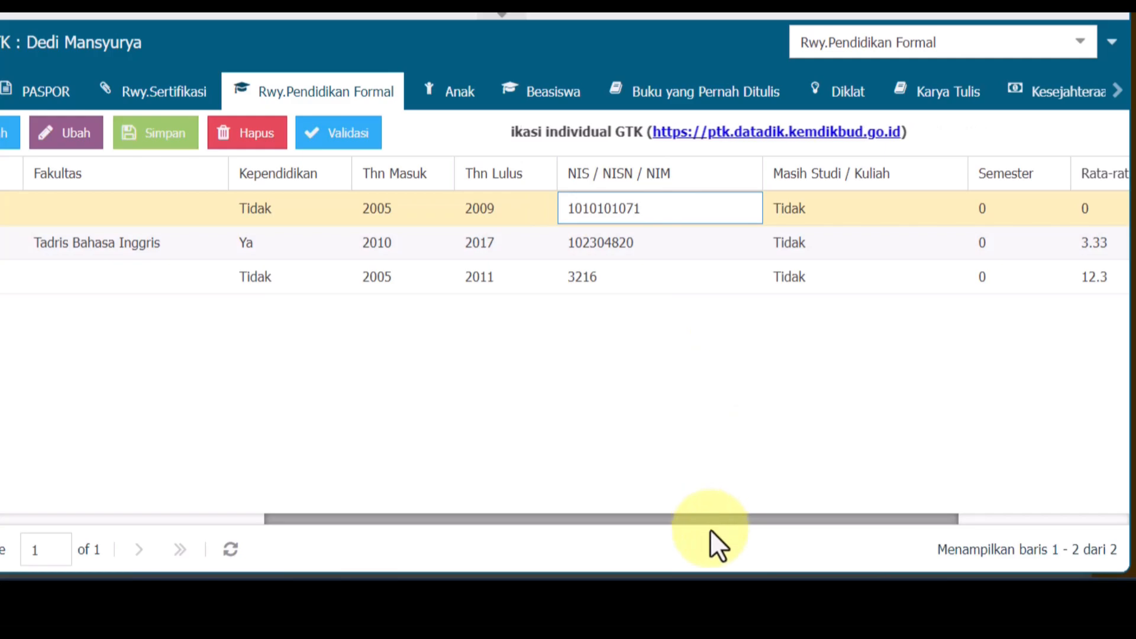
left_click_drag(711, 520, 943, 495)
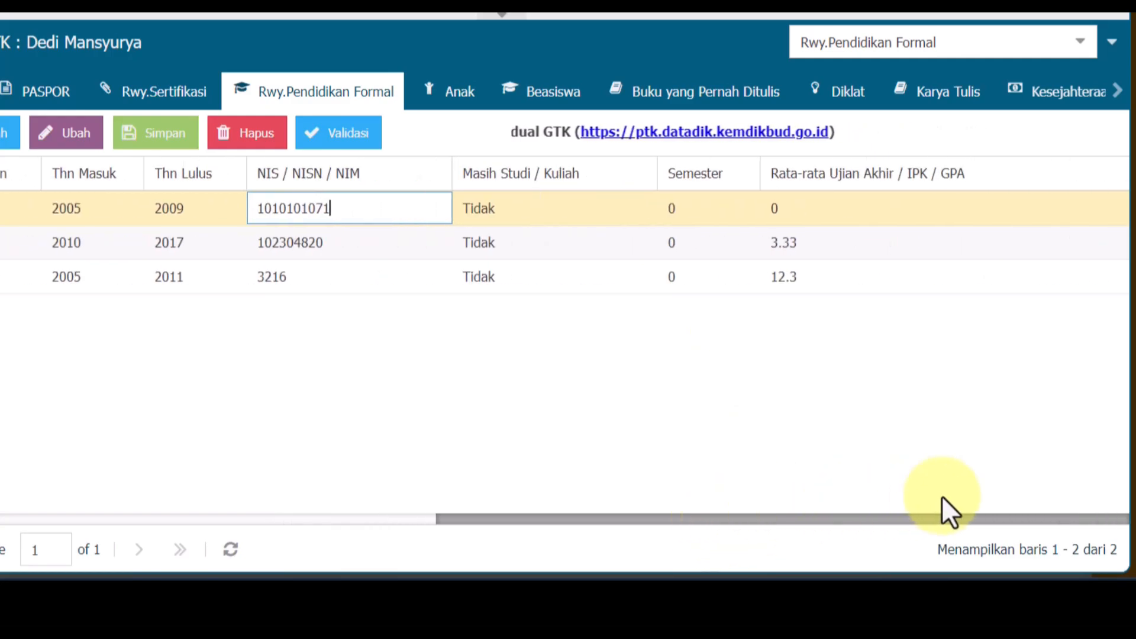
left_click(552, 215)
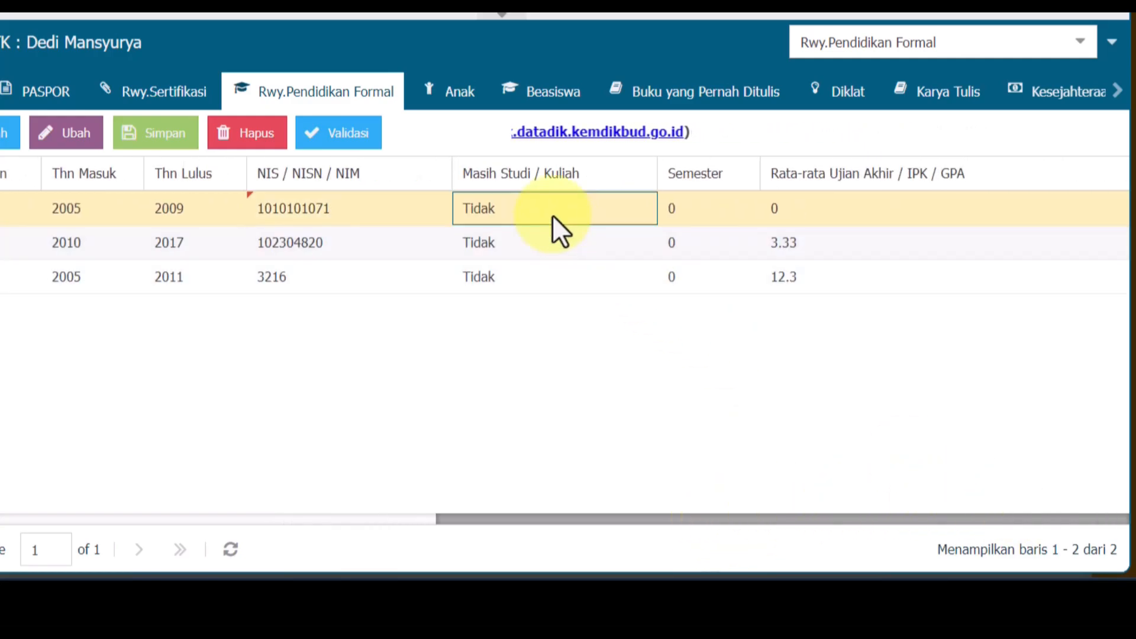
- Enter 32.23 as the Rata-rata Ujian Akhir for the SMP row
left_click(719, 208)
left_click(851, 202)
left_click(850, 198)
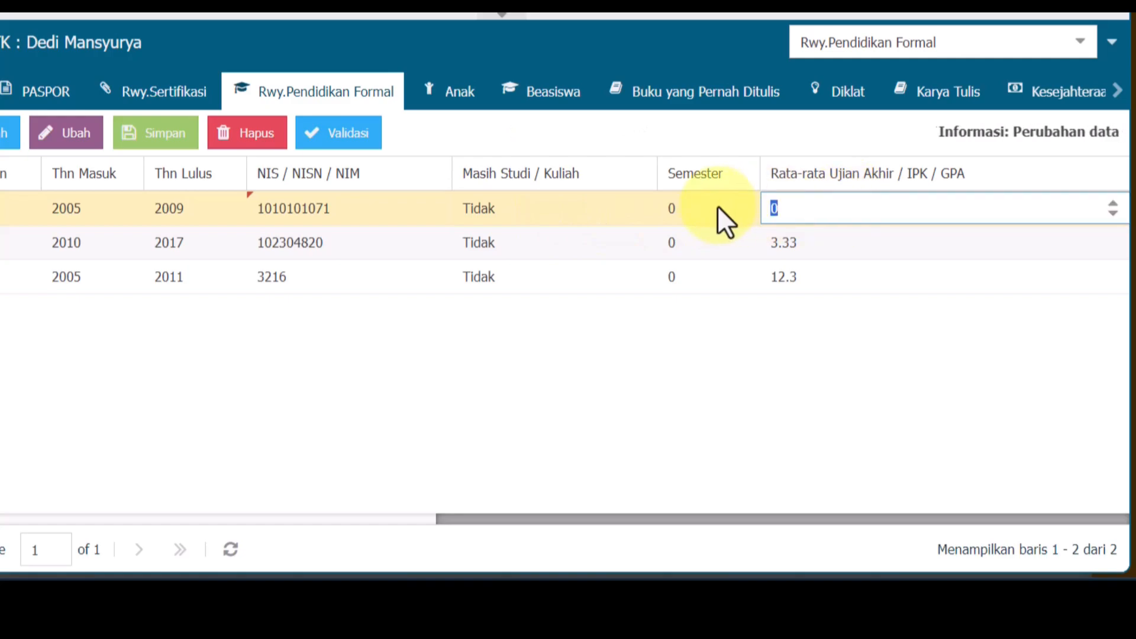
type("3")
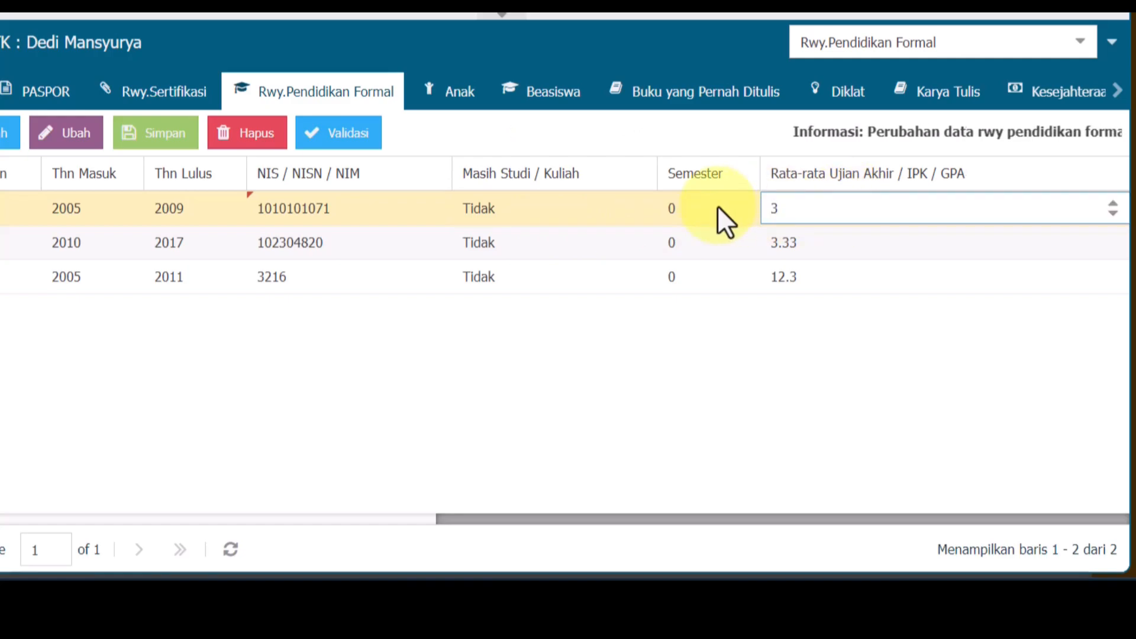
type("2.23")
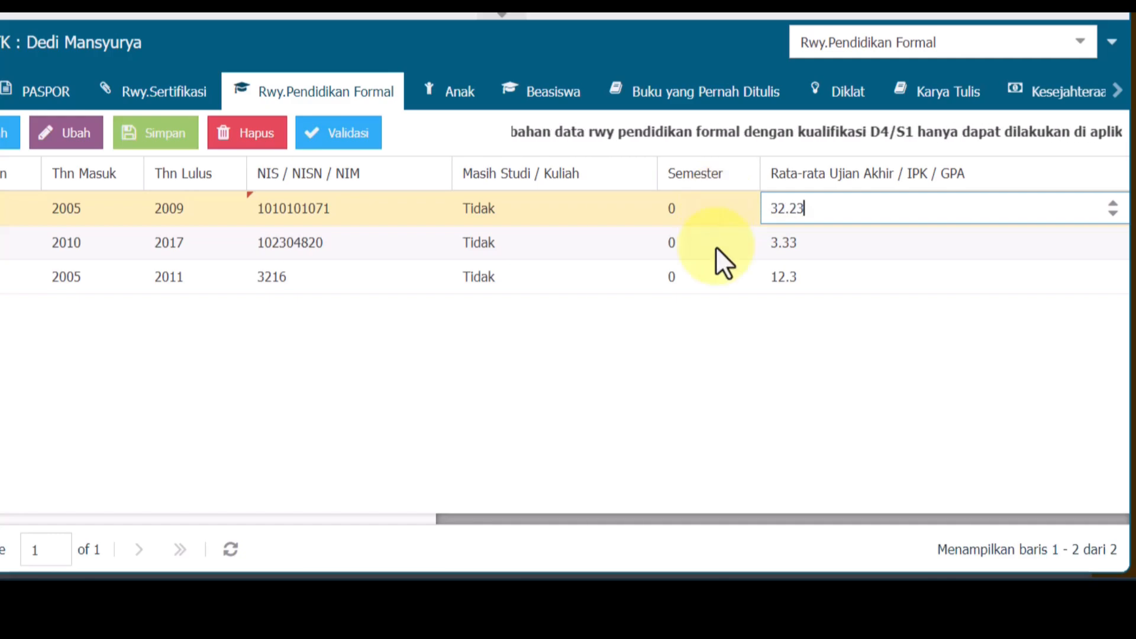
left_click(693, 373)
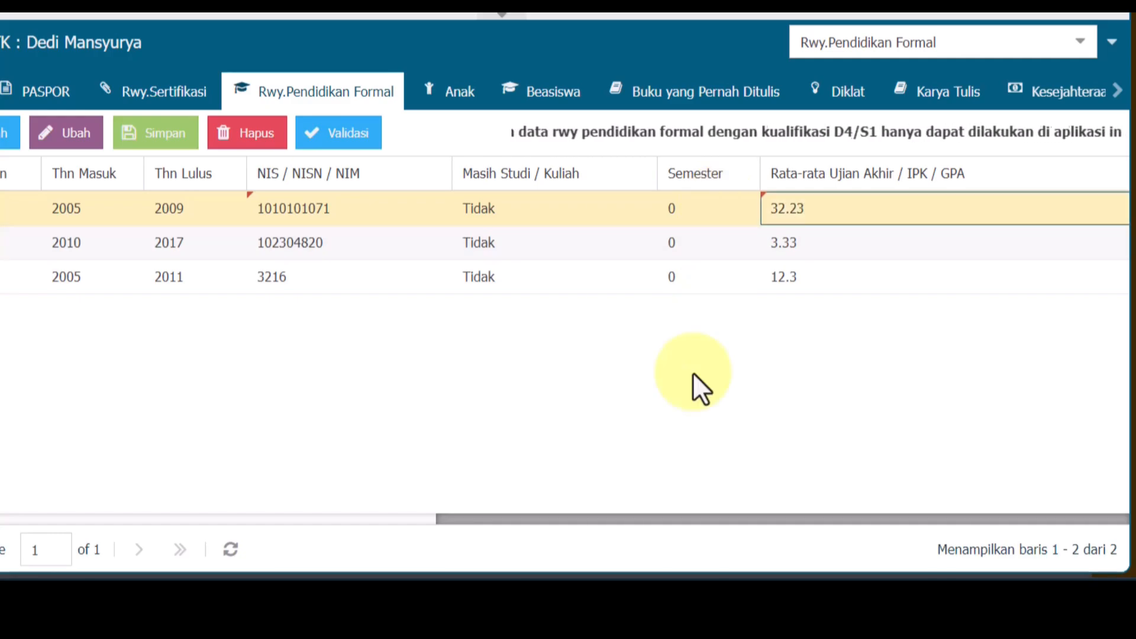
- Save the SMP Negeri 3 Lhoksukon record, then view and close the education history help guide
left_click_drag(510, 520, 74, 520)
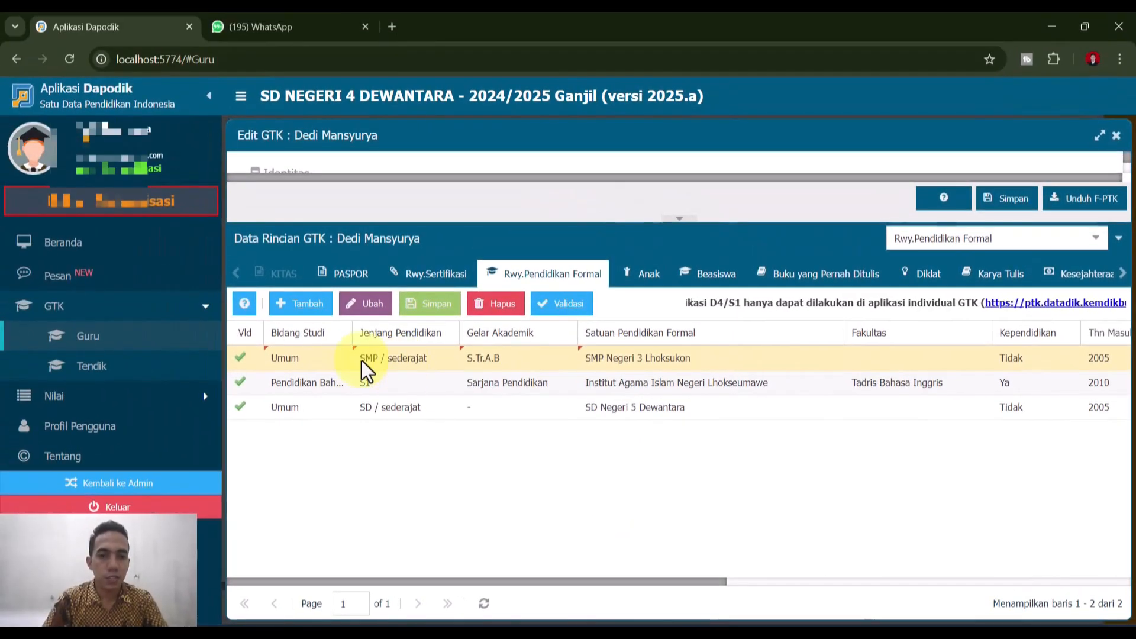
left_click(417, 306)
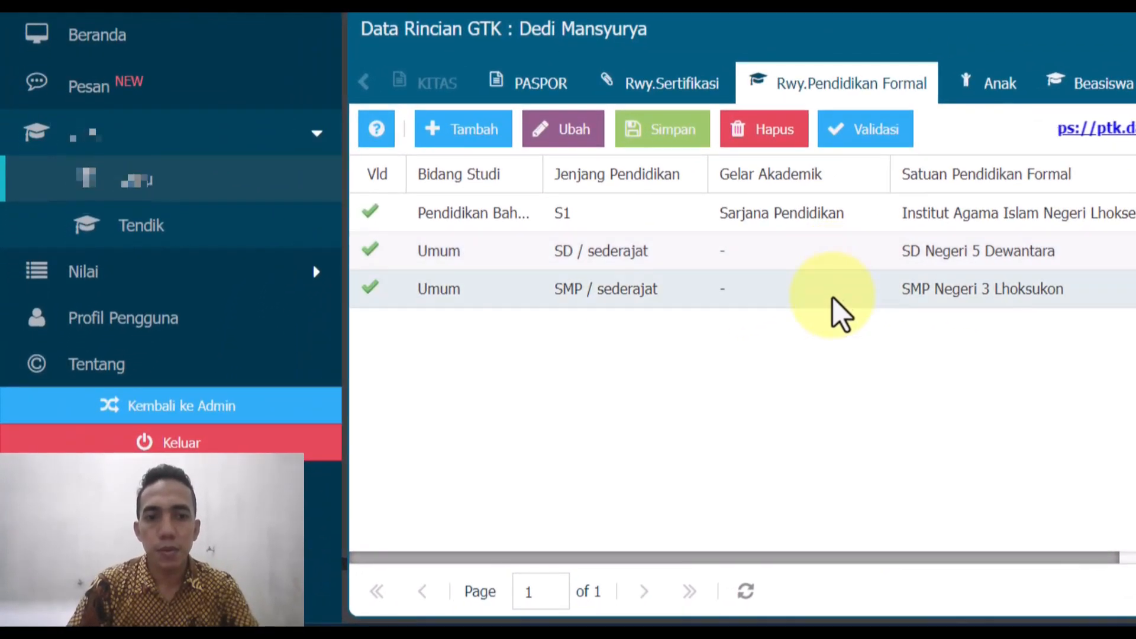
left_click(375, 136)
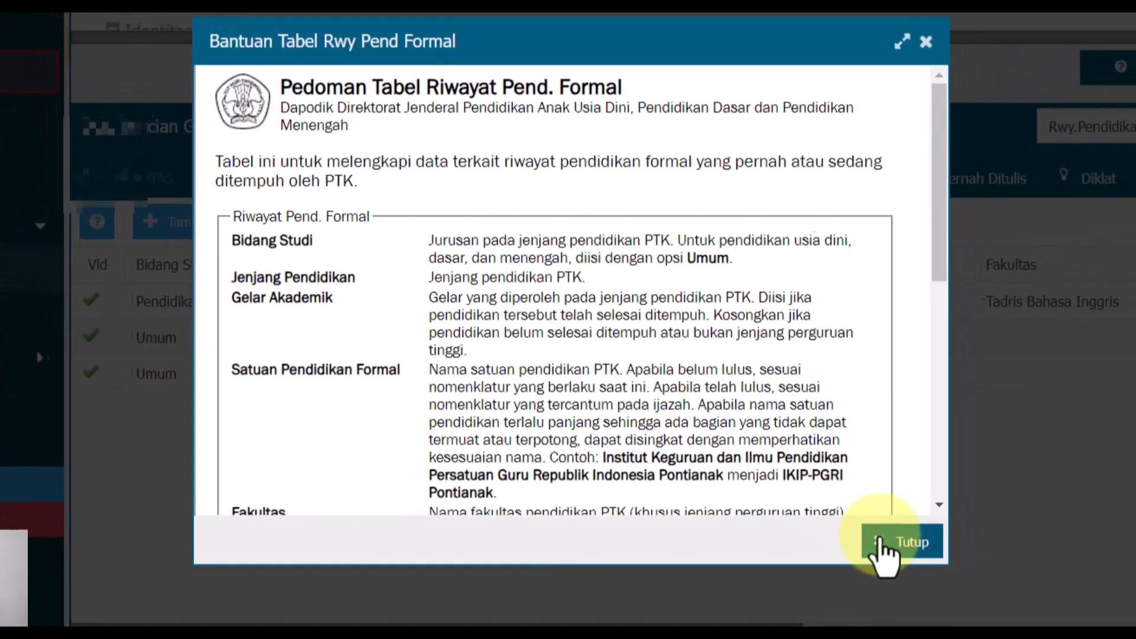
left_click(931, 542)
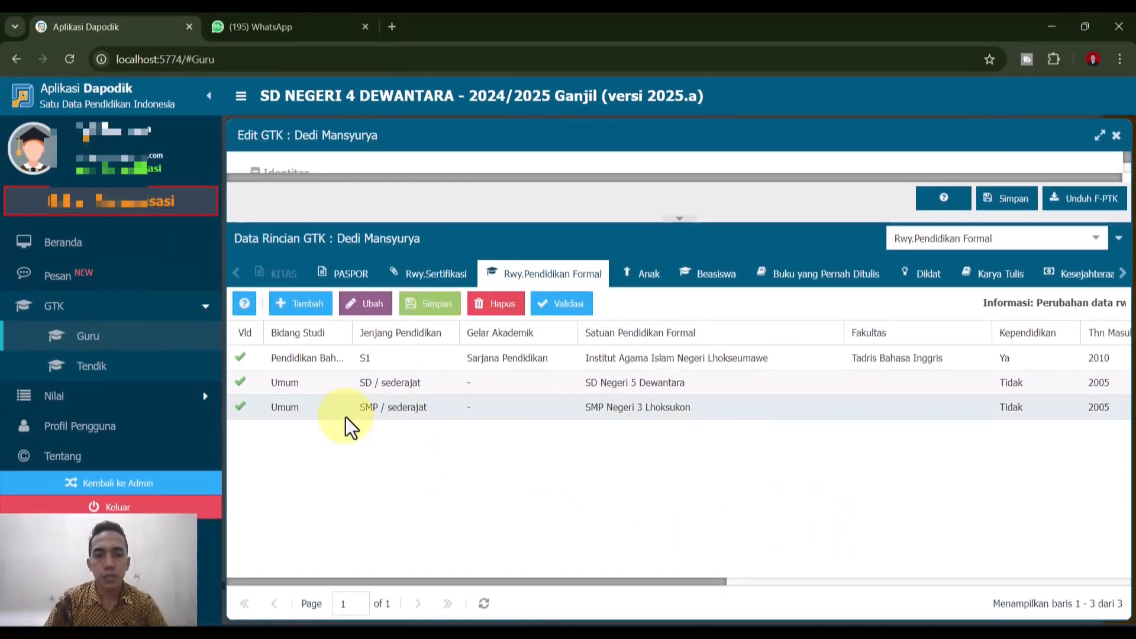
- Add a new education row and browse its field-of-study choices
left_click(312, 304)
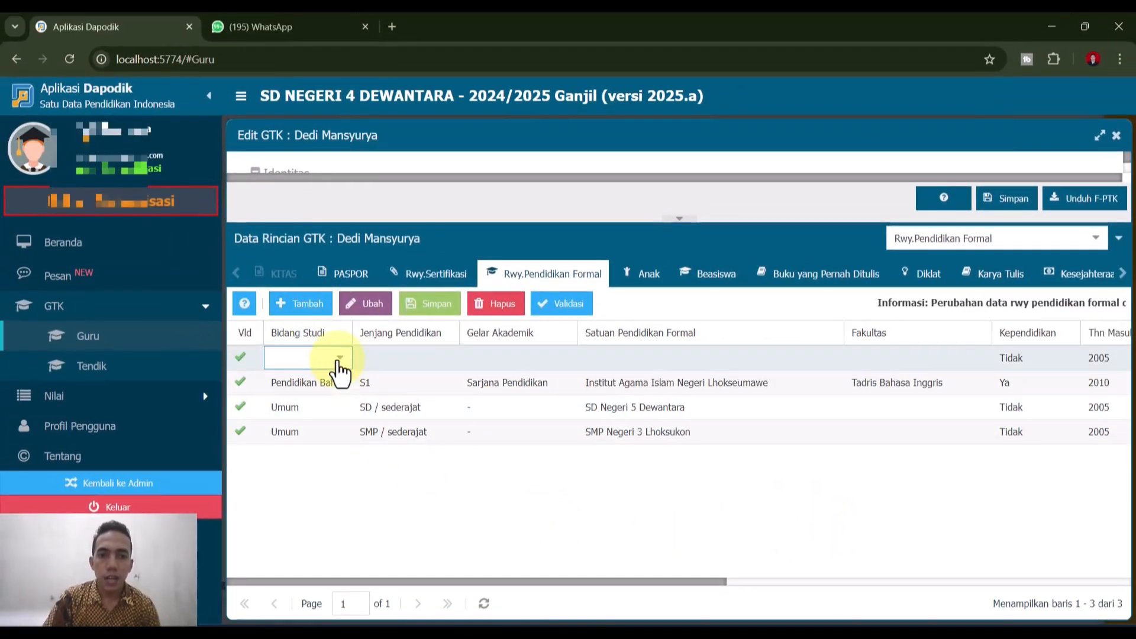
left_click(340, 358)
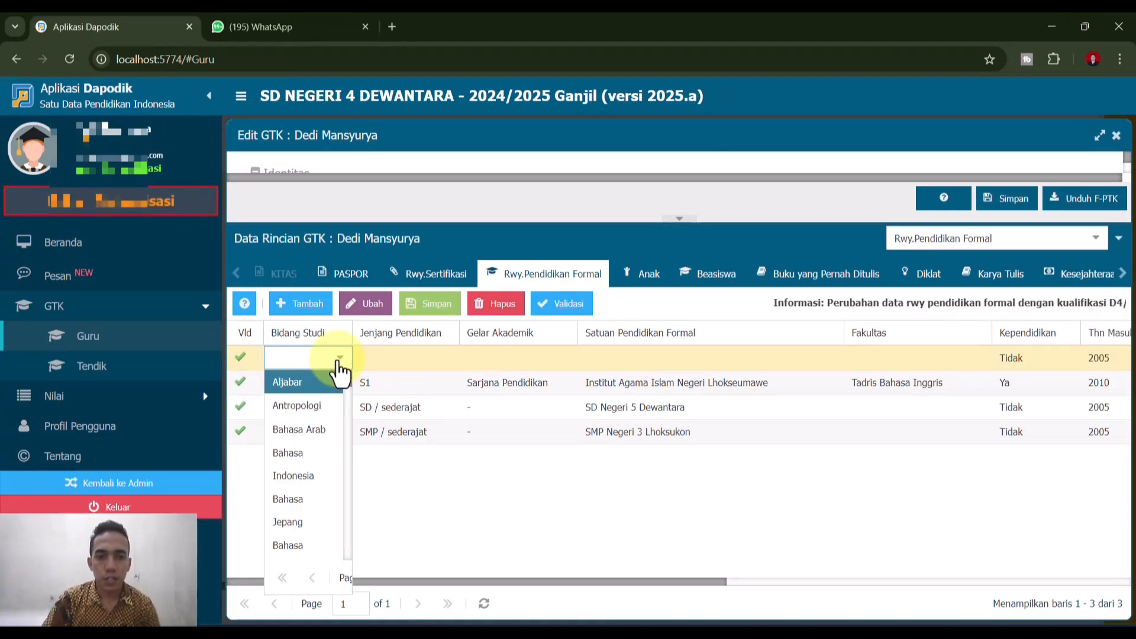
scroll(293, 521, "down", 10)
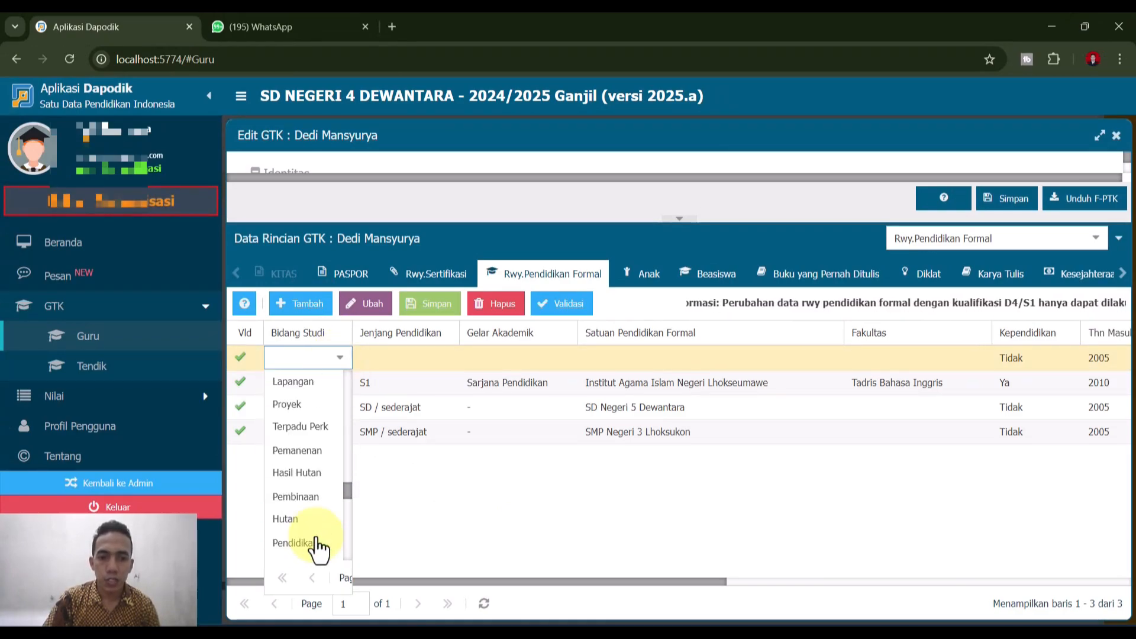
scroll(319, 547, "down", 5)
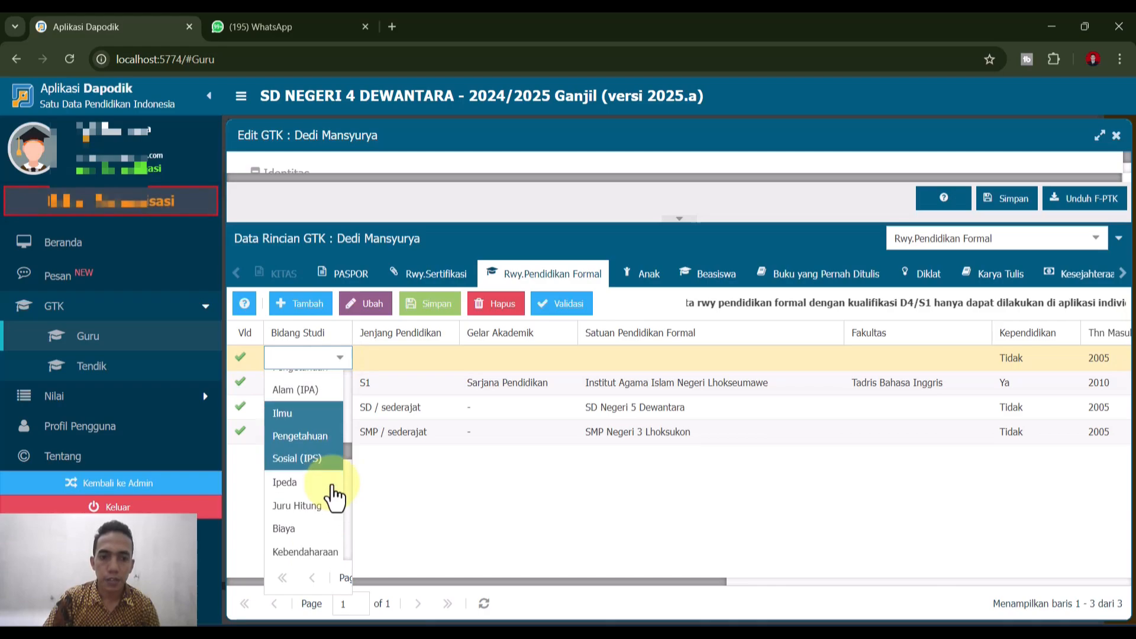
scroll(334, 498, "down", 6)
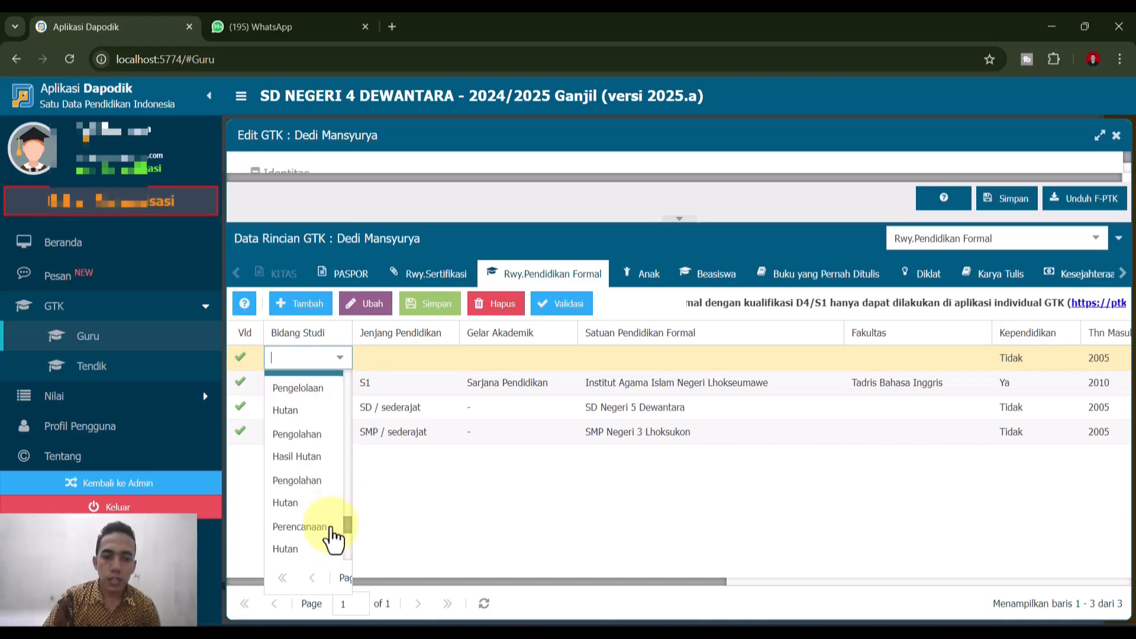
scroll(333, 538, "down", 3)
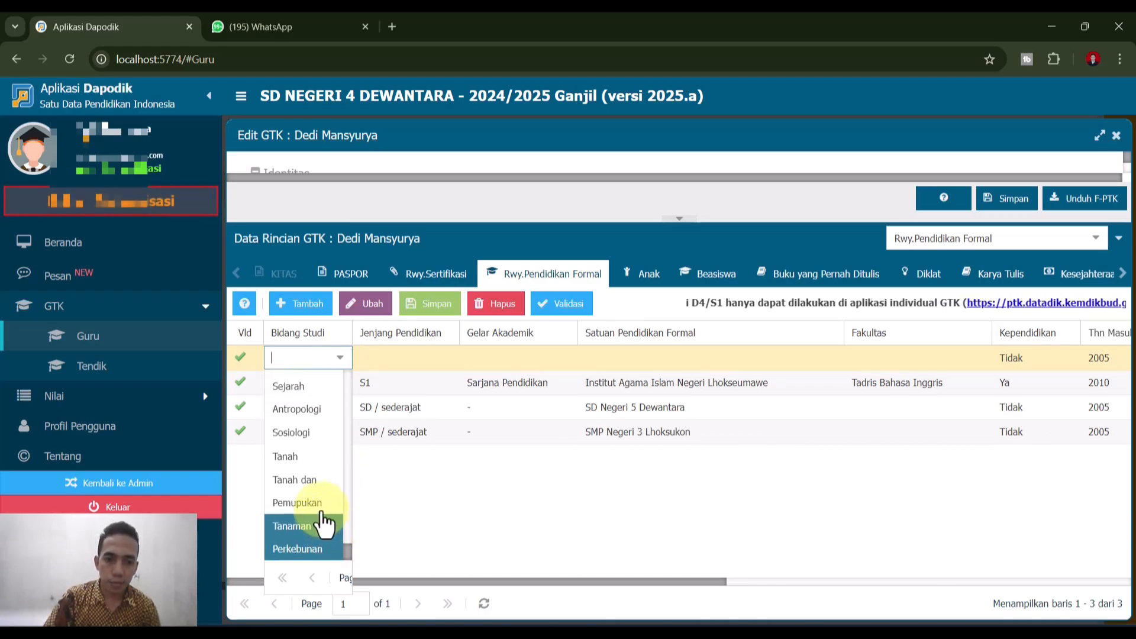
scroll(320, 532, "up", 5)
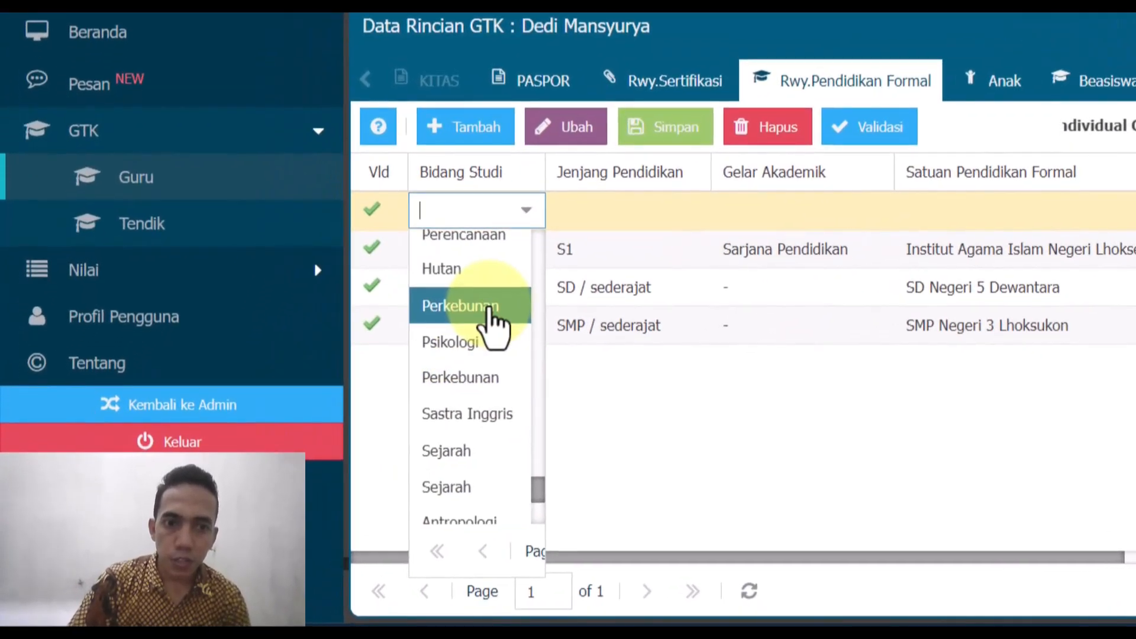
scroll(492, 408, "up", 3)
scroll(486, 364, "up", 2)
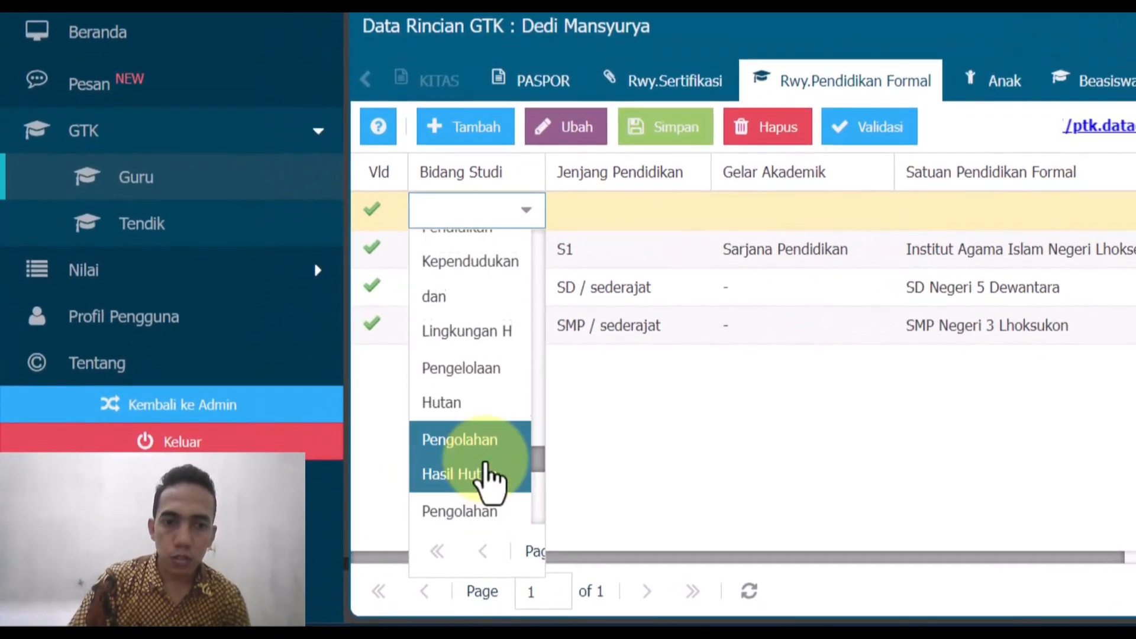
scroll(486, 329, "up", 2)
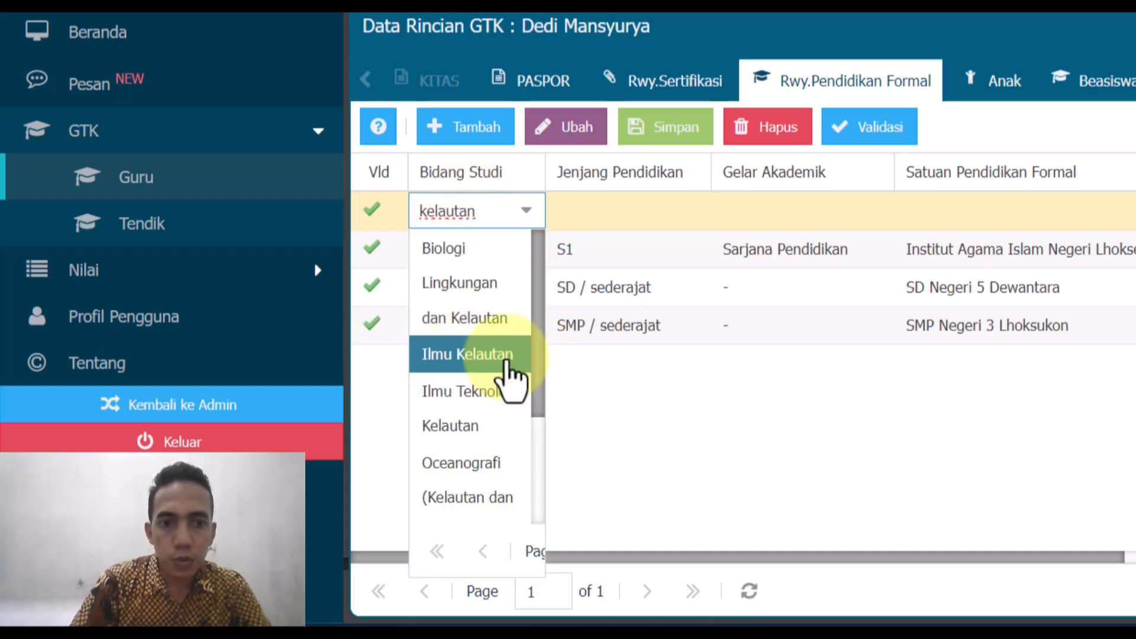
scroll(507, 379, "down", 2)
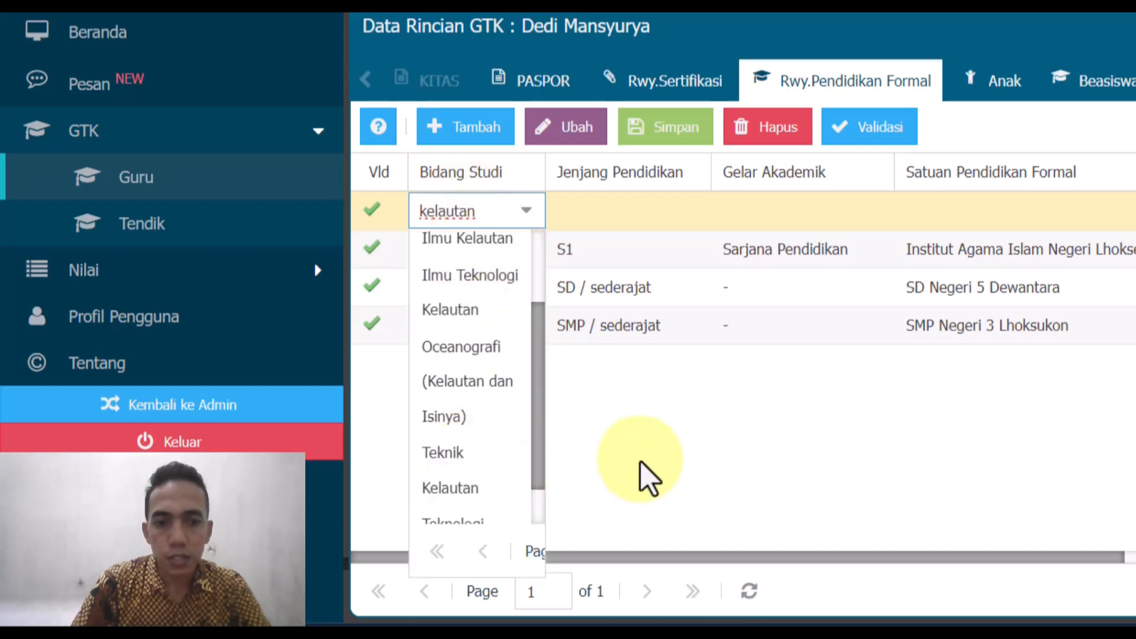
left_click(647, 477)
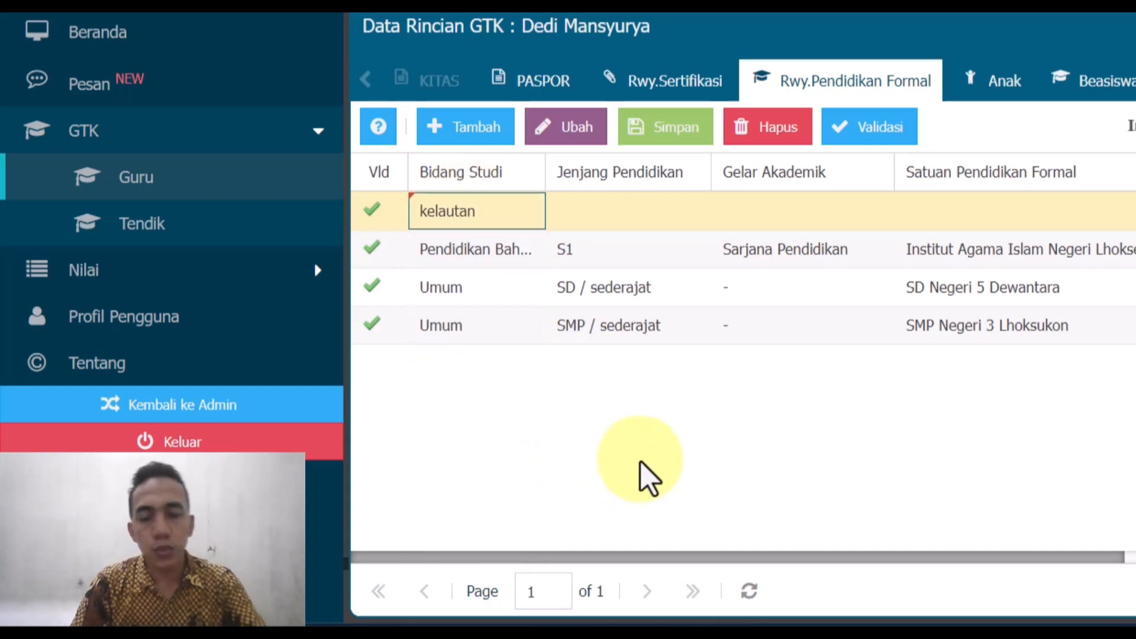
- Set the new row's field of study to Ilmu Pengetahuan Alam (IPA)
left_click(525, 209)
left_click(524, 222)
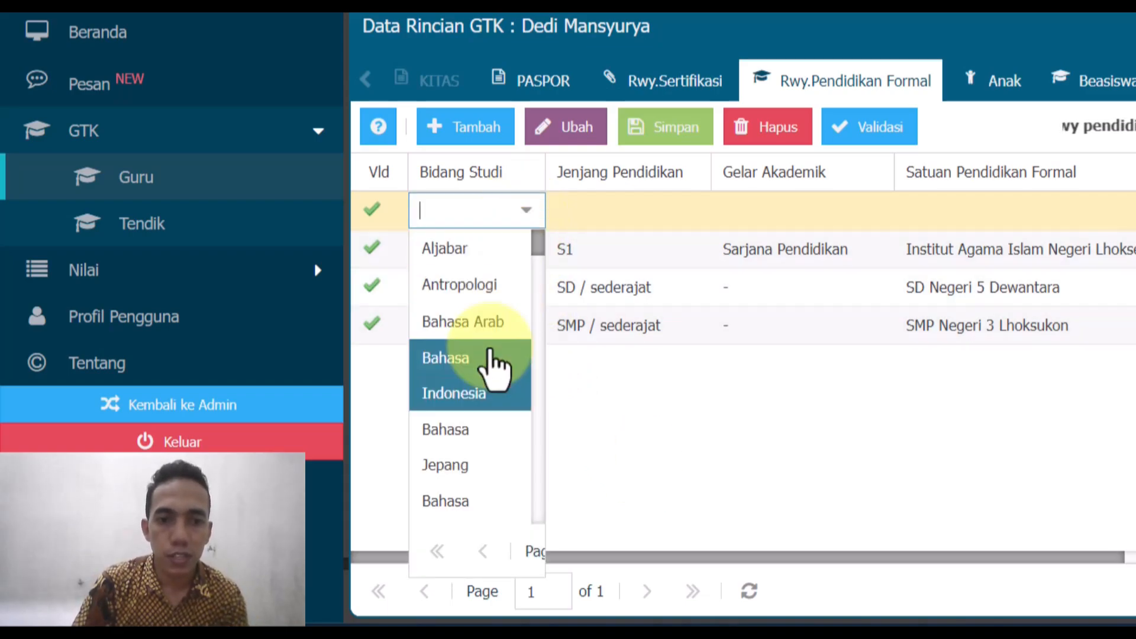
scroll(495, 464, "down", 3)
scroll(495, 473, "down", 8)
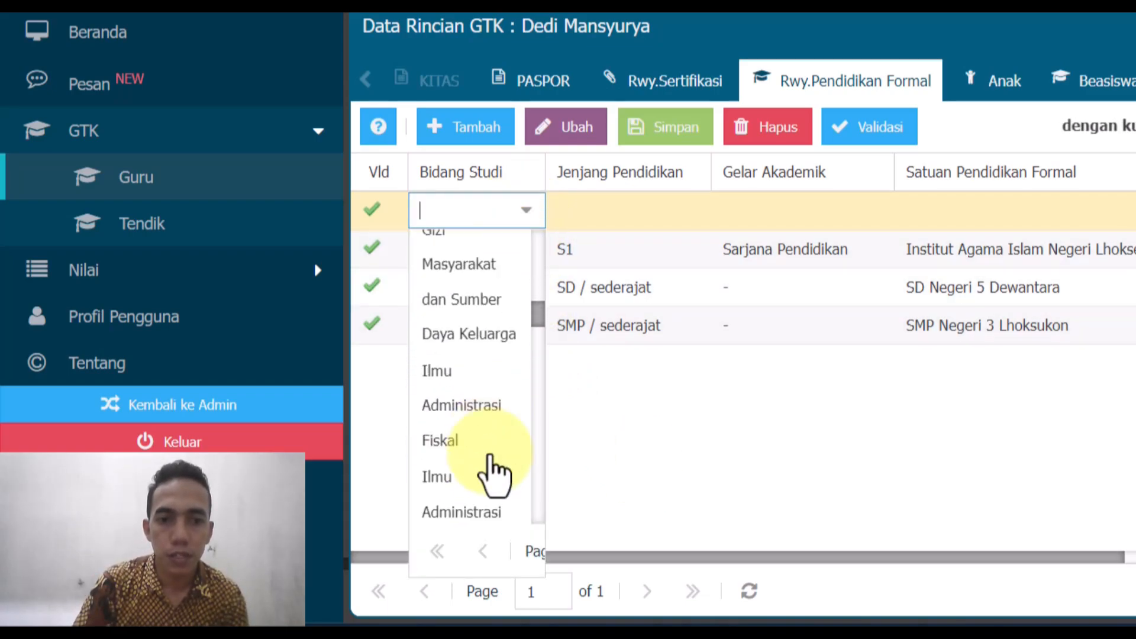
scroll(495, 461, "down", 3)
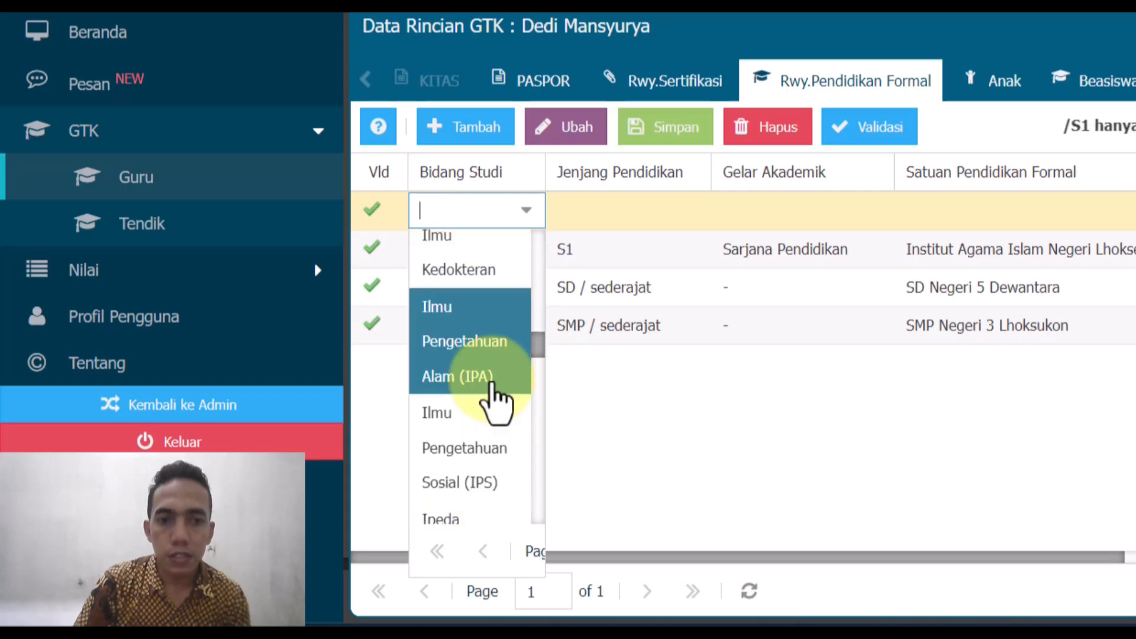
left_click(488, 373)
- Give the new row level SMA / sederajat, degree S.Tr.A.B and school 'SMA Negeri 4 Lhoksukon'
left_click(621, 216)
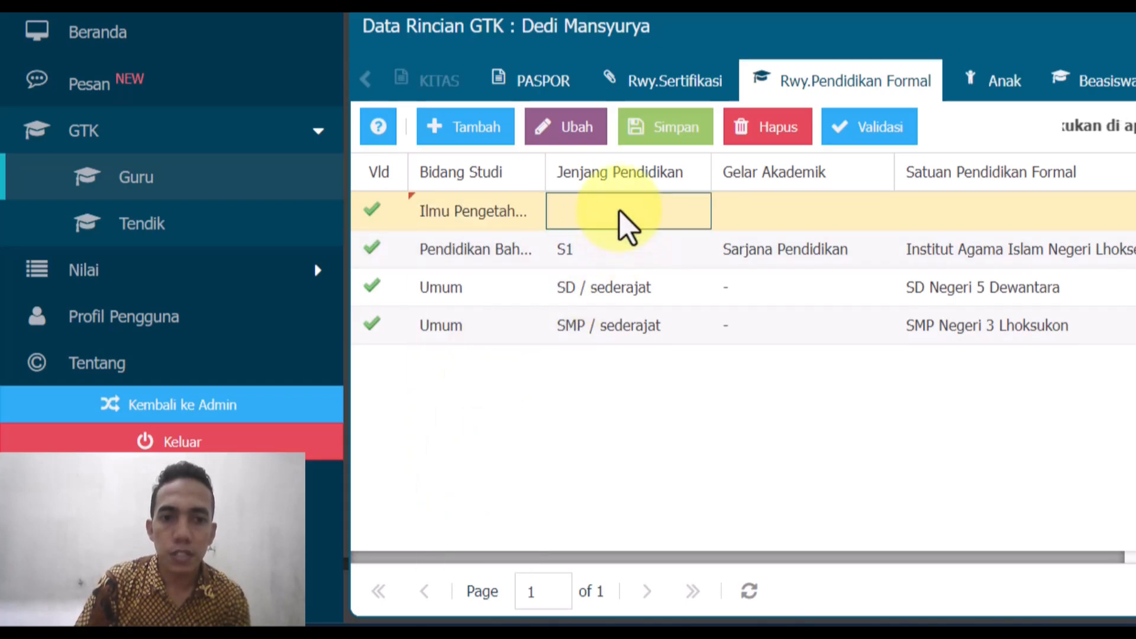
left_click(693, 213)
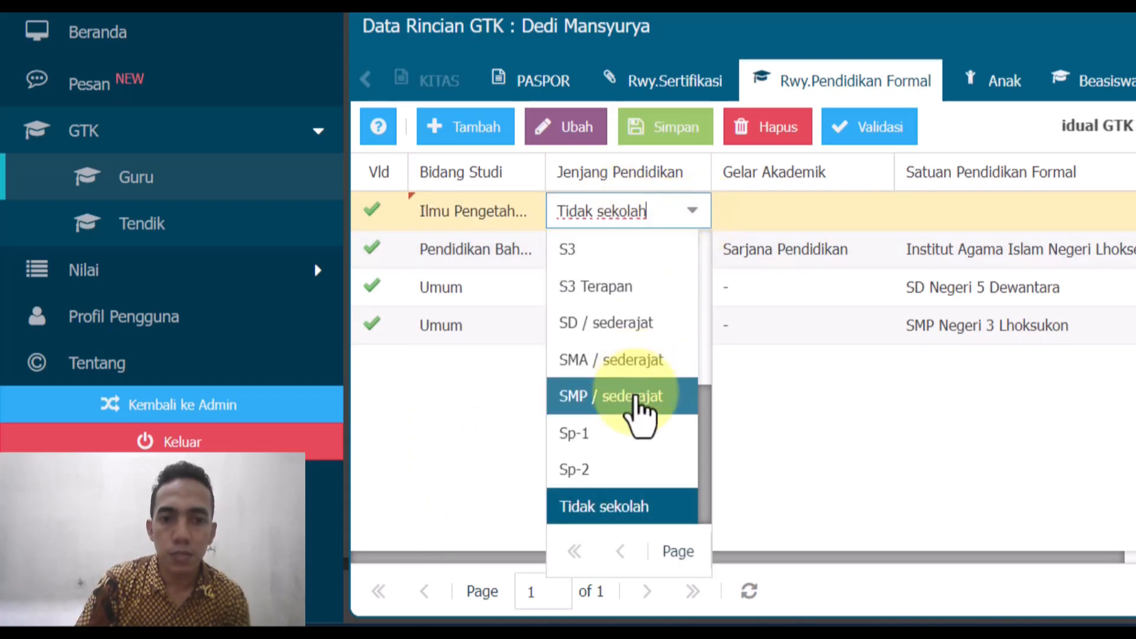
left_click(645, 360)
left_click(773, 225)
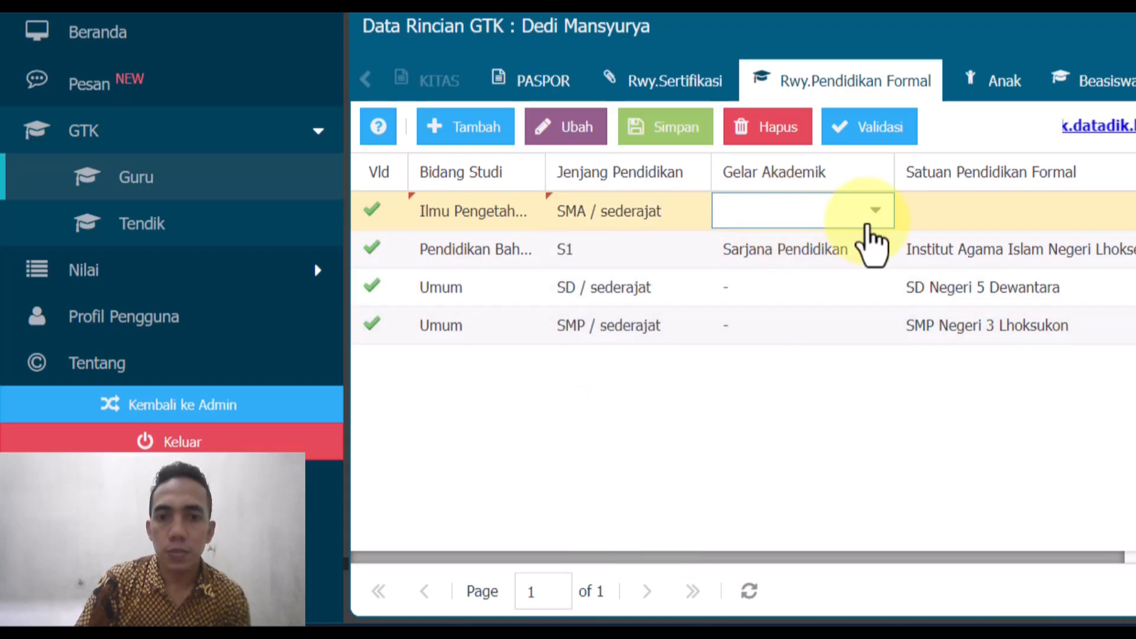
left_click(874, 212)
left_click(831, 248)
left_click(976, 208)
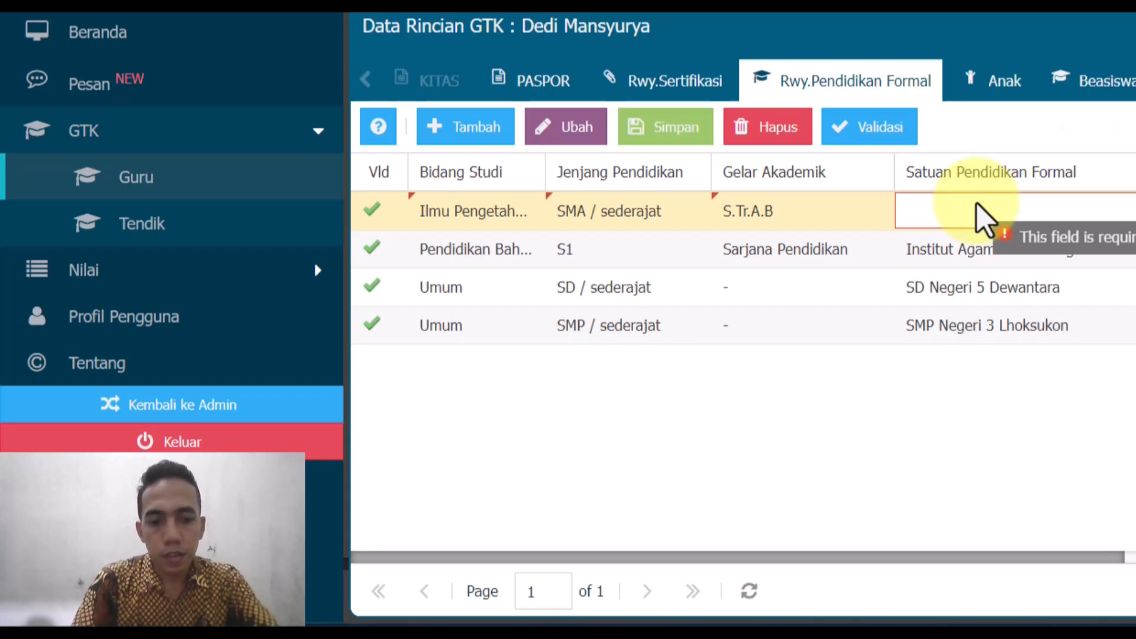
type("SMA Nege")
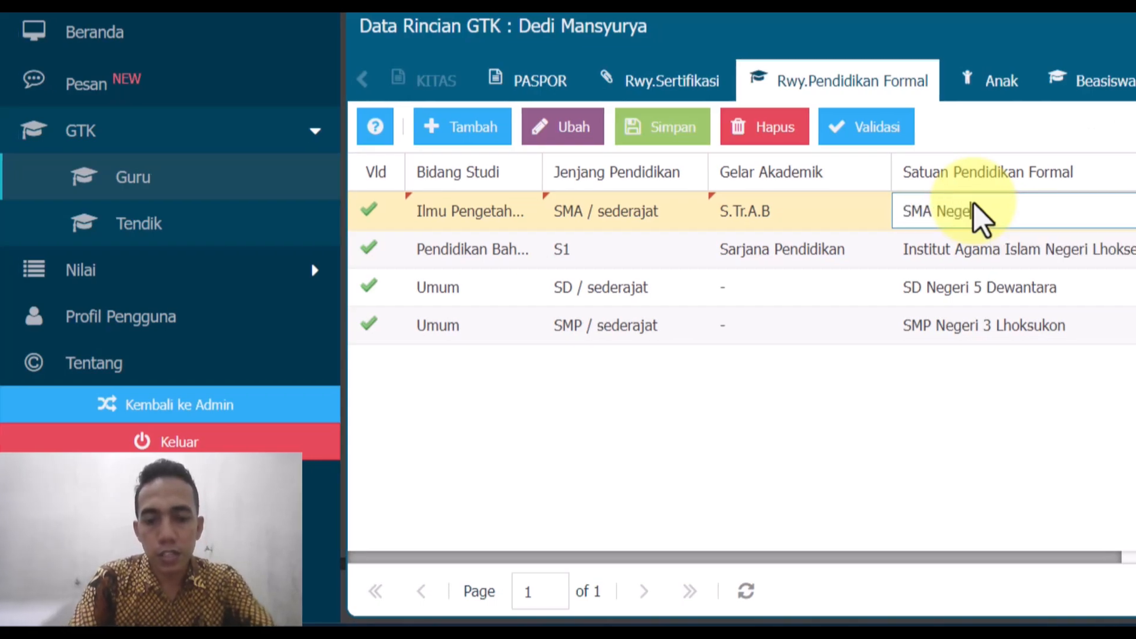
type("ri 4")
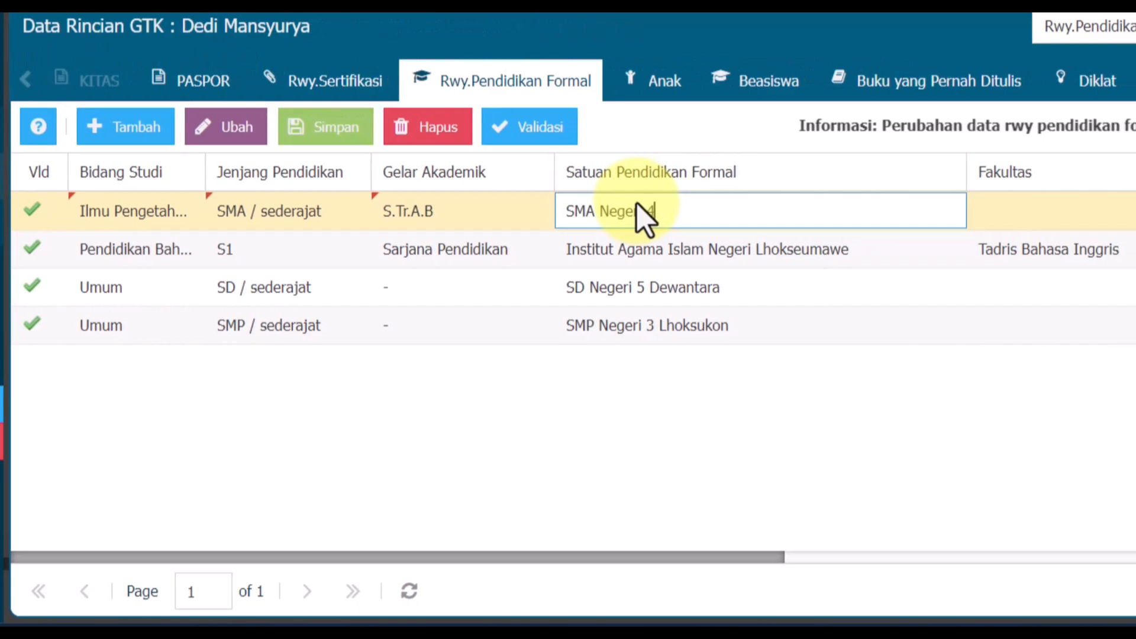
type(" Lhoksukon")
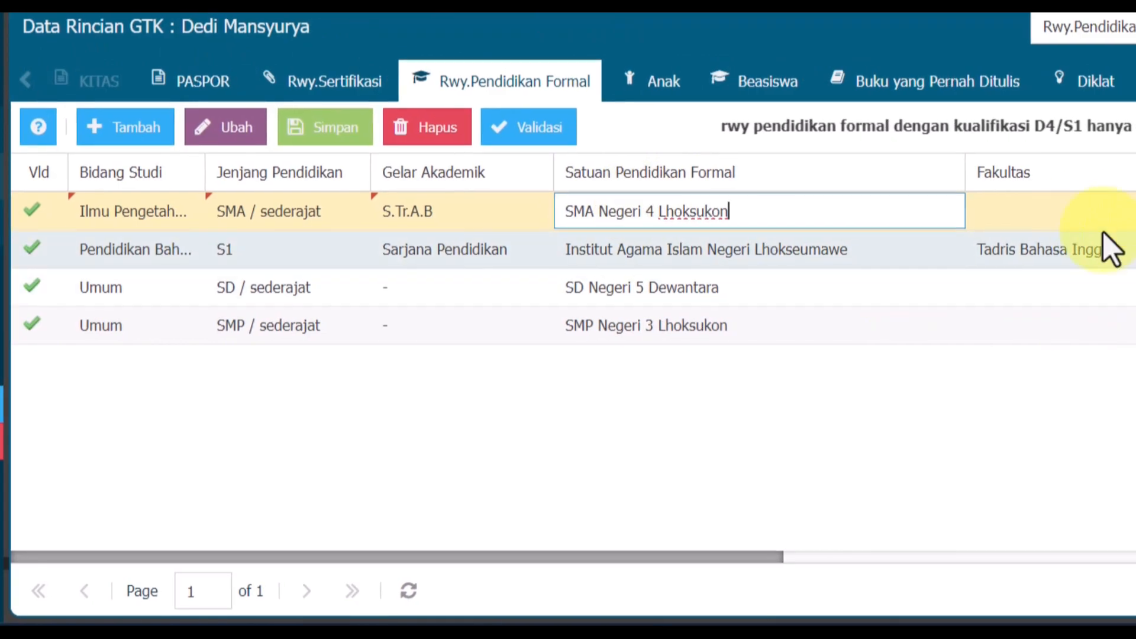
- Fill in the SMA record's entry and graduation years and student ID 1233444
left_click(1074, 209)
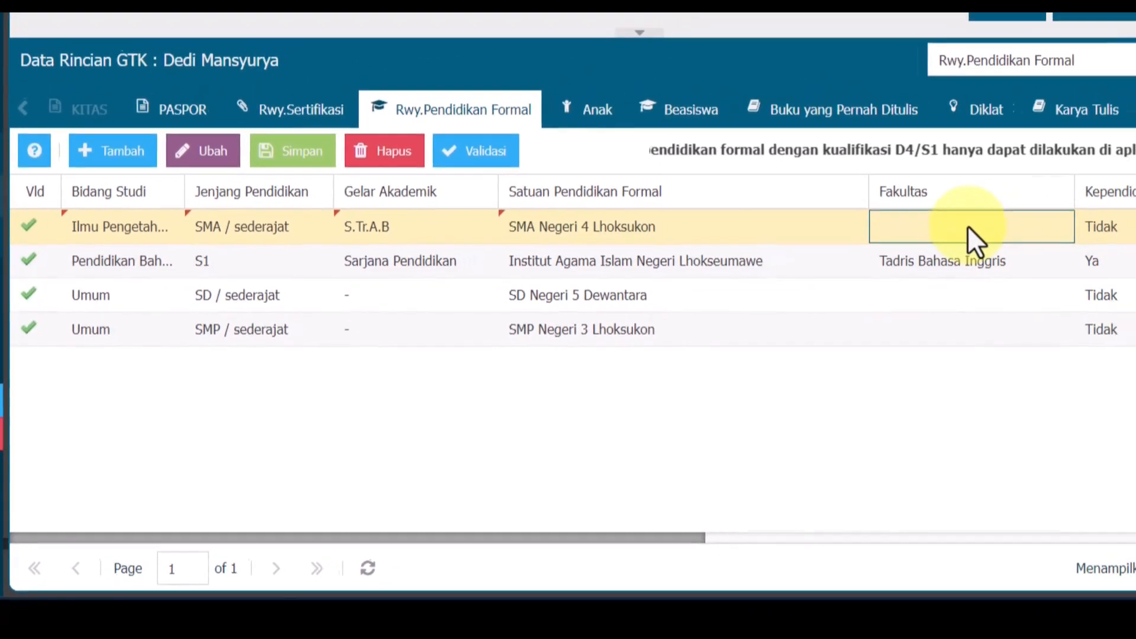
left_click_drag(757, 557, 1135, 537)
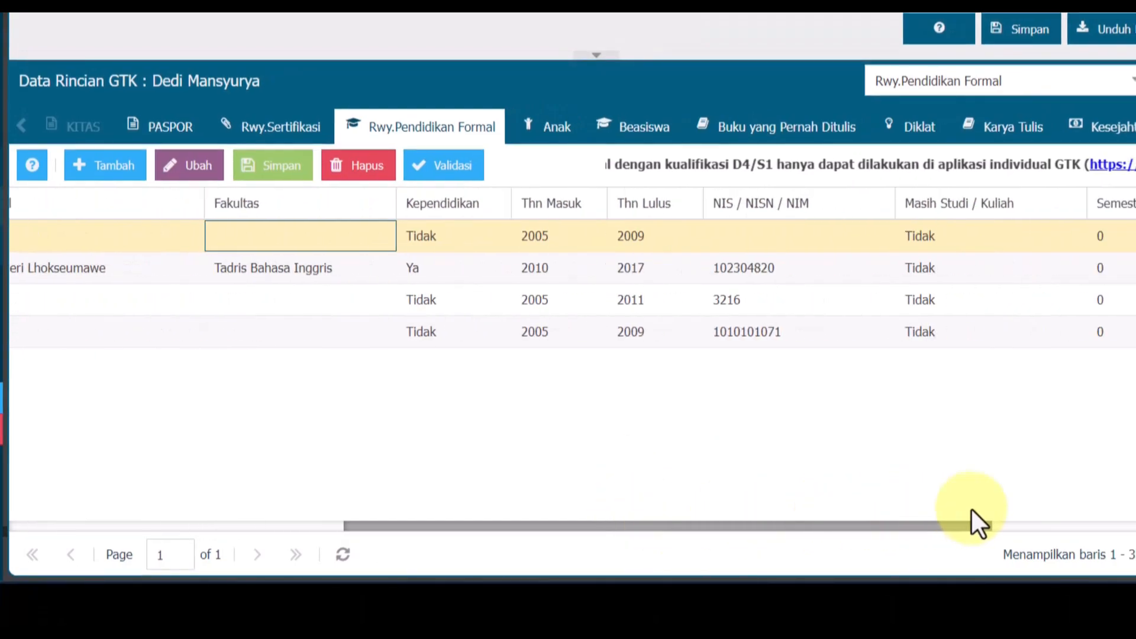
left_click_drag(971, 510, 989, 513)
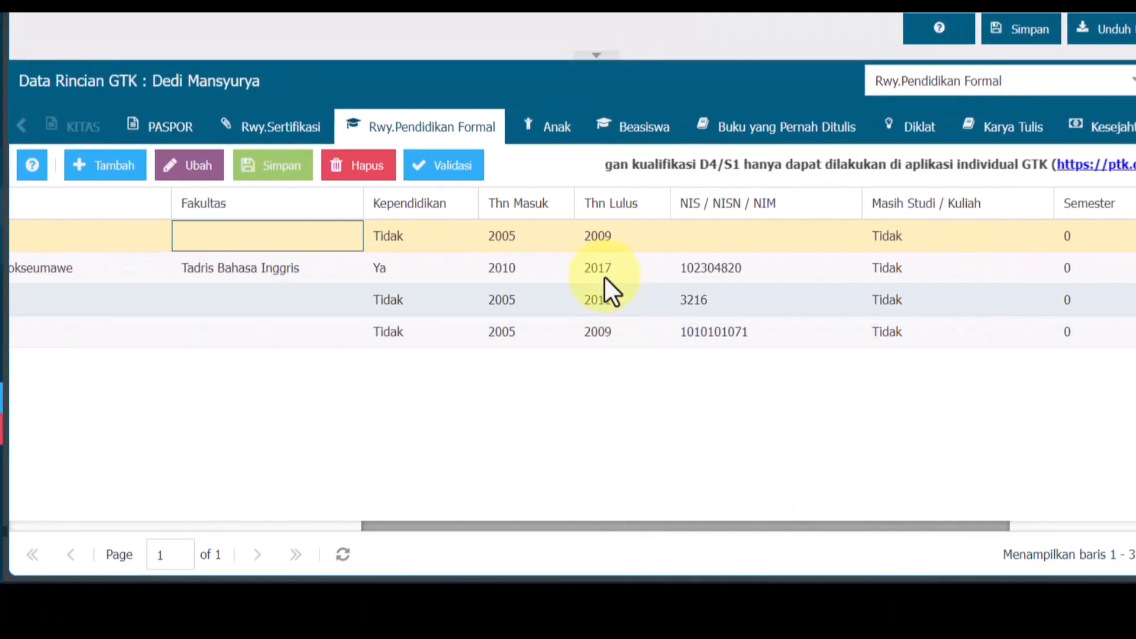
left_click(523, 240)
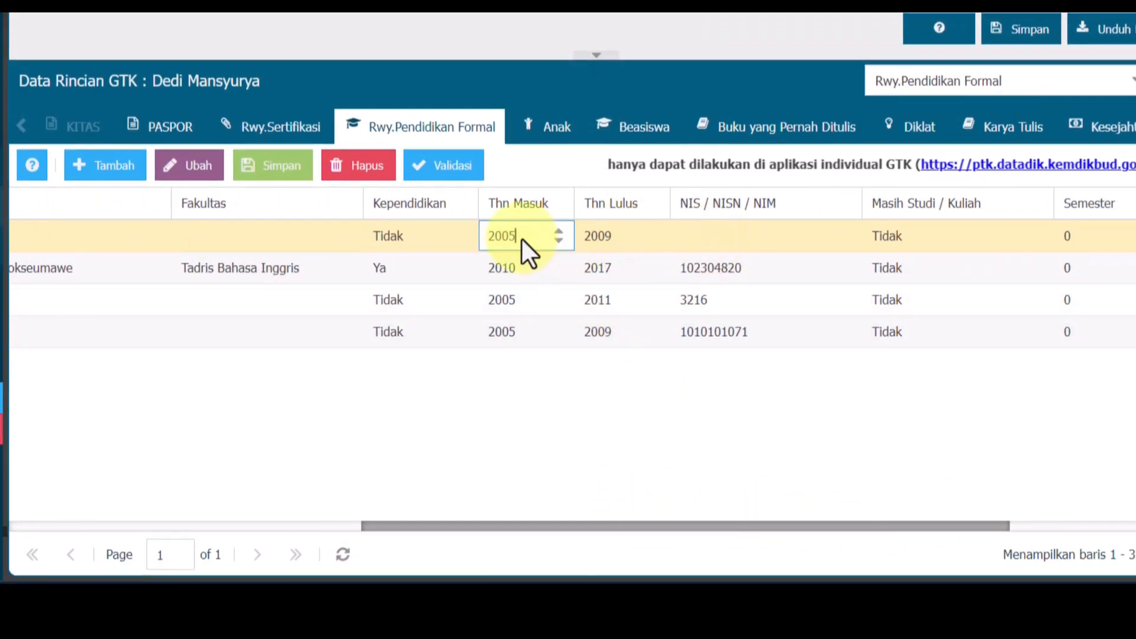
left_click(609, 234)
left_click(731, 236)
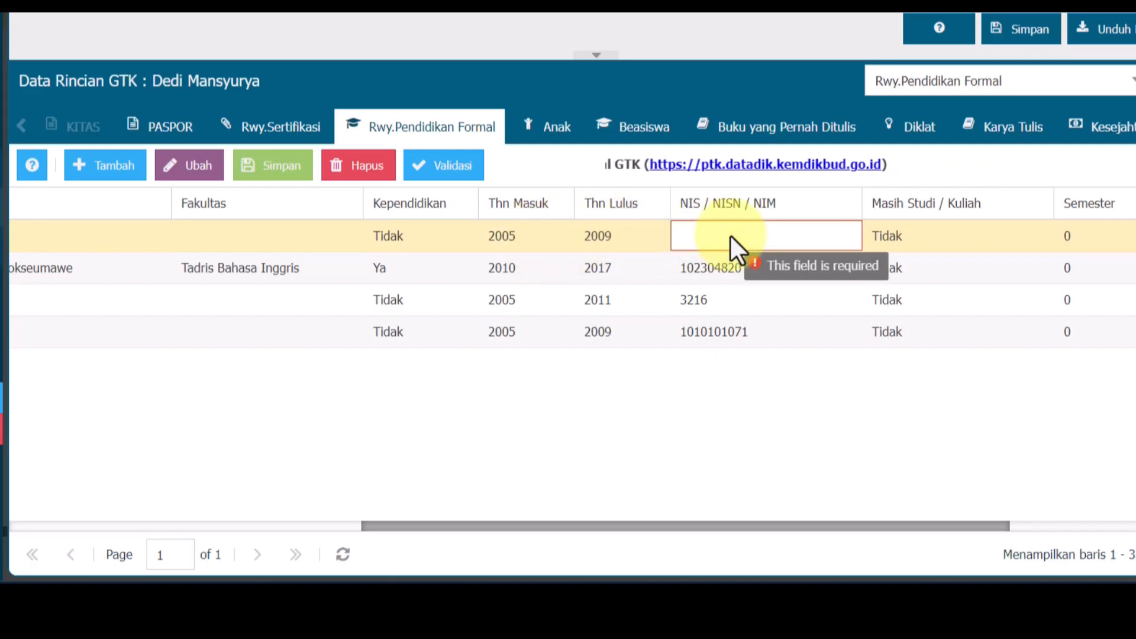
type("1233444")
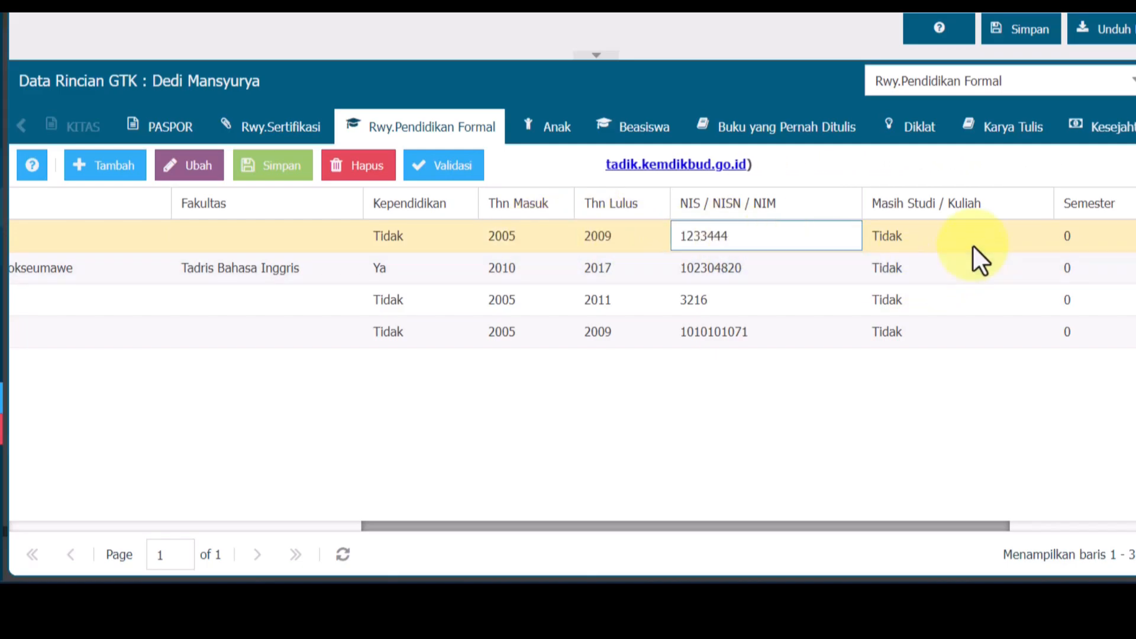
left_click(973, 246)
- Enter a final exam average of 34.4 and save the SMA record
left_click_drag(973, 515, 1126, 509)
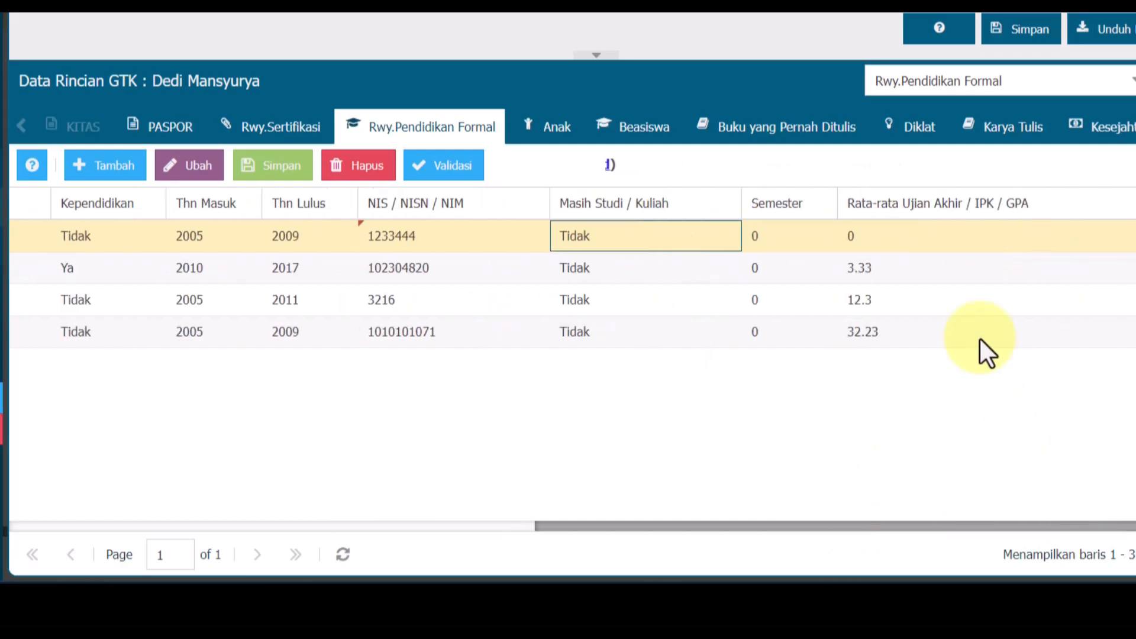
left_click(920, 244)
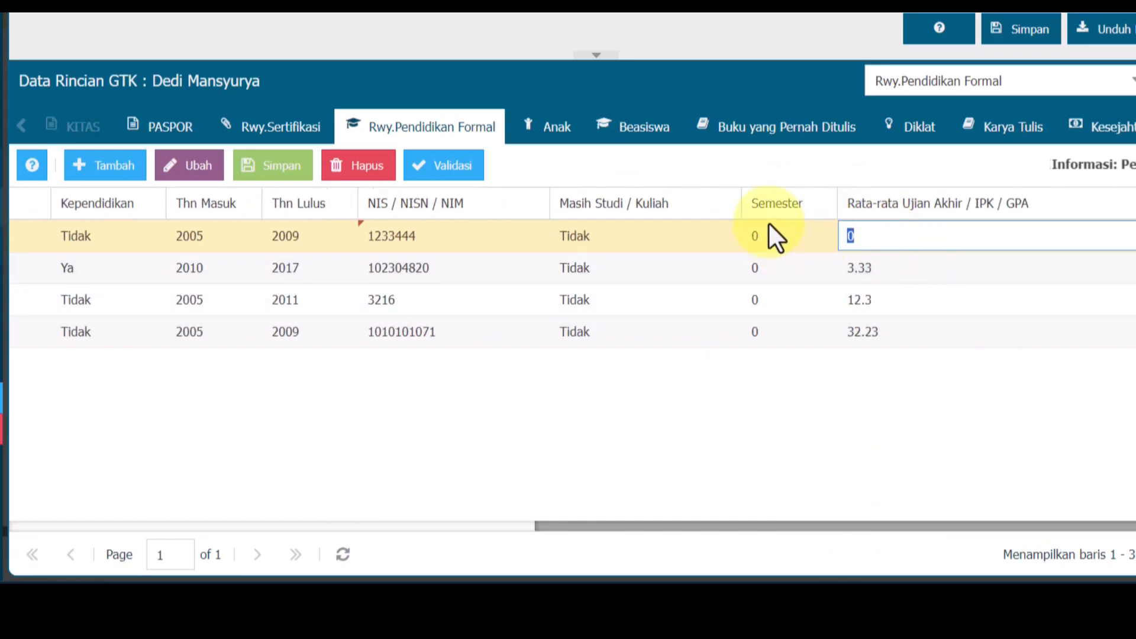
type("3")
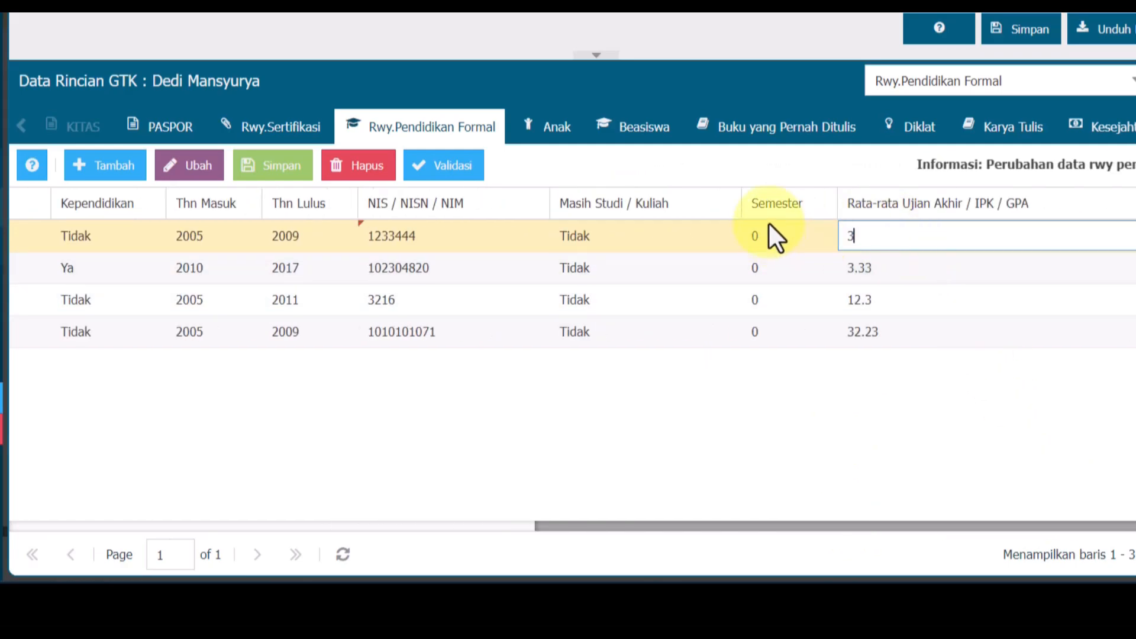
type("4.4")
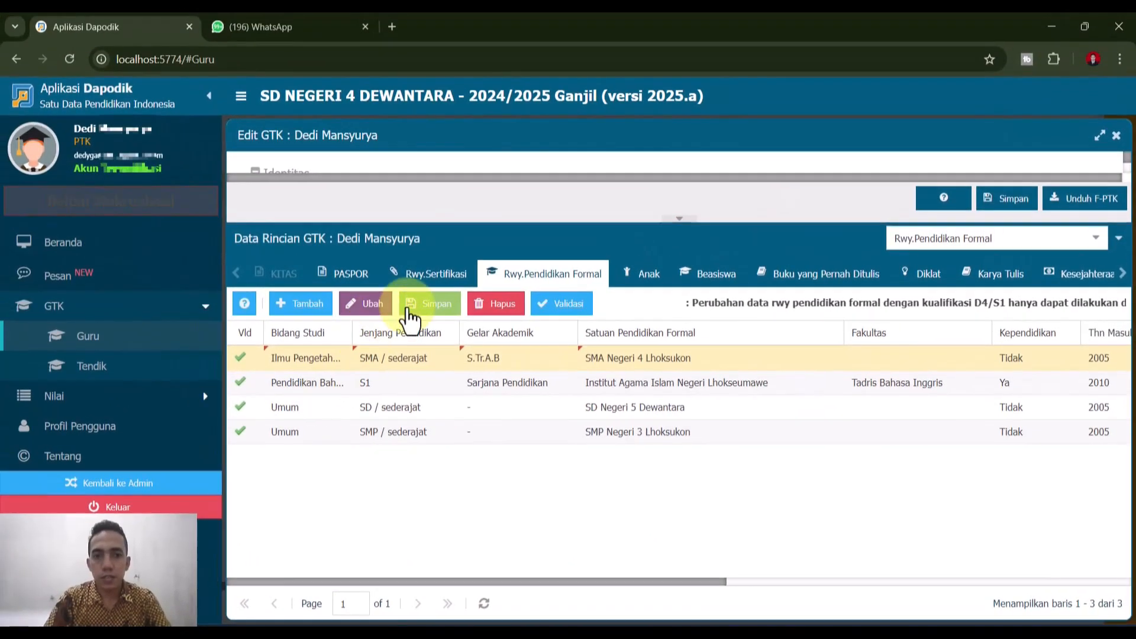
left_click(277, 179)
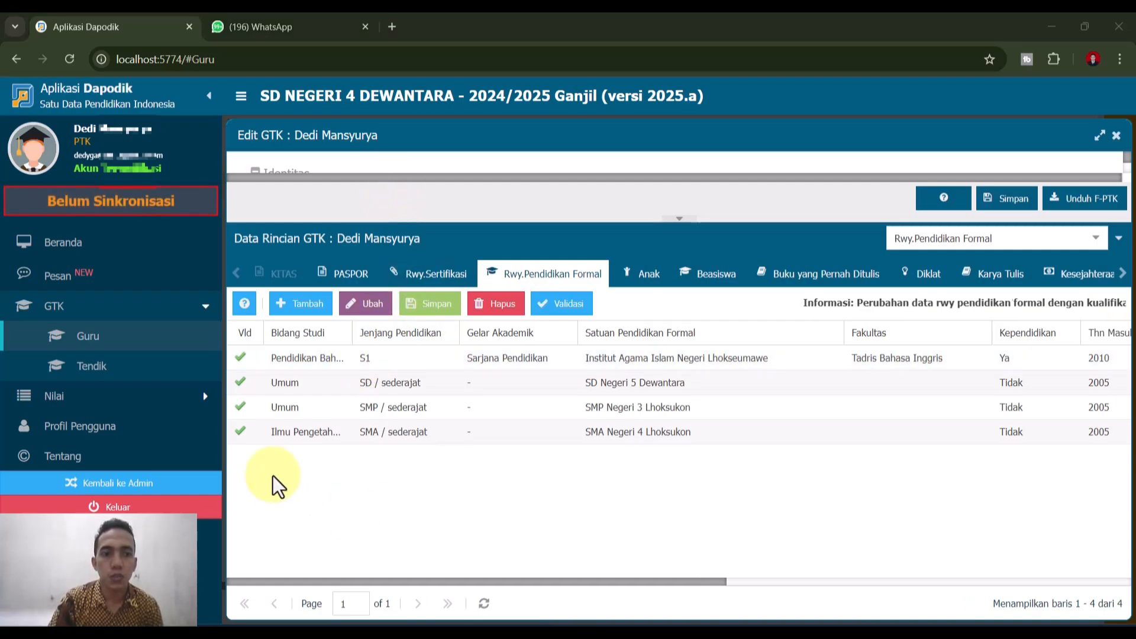
- Search 'ptk' in a new Chrome tab and go to the PTK Dapodik login page
left_click(393, 27)
type("ptk")
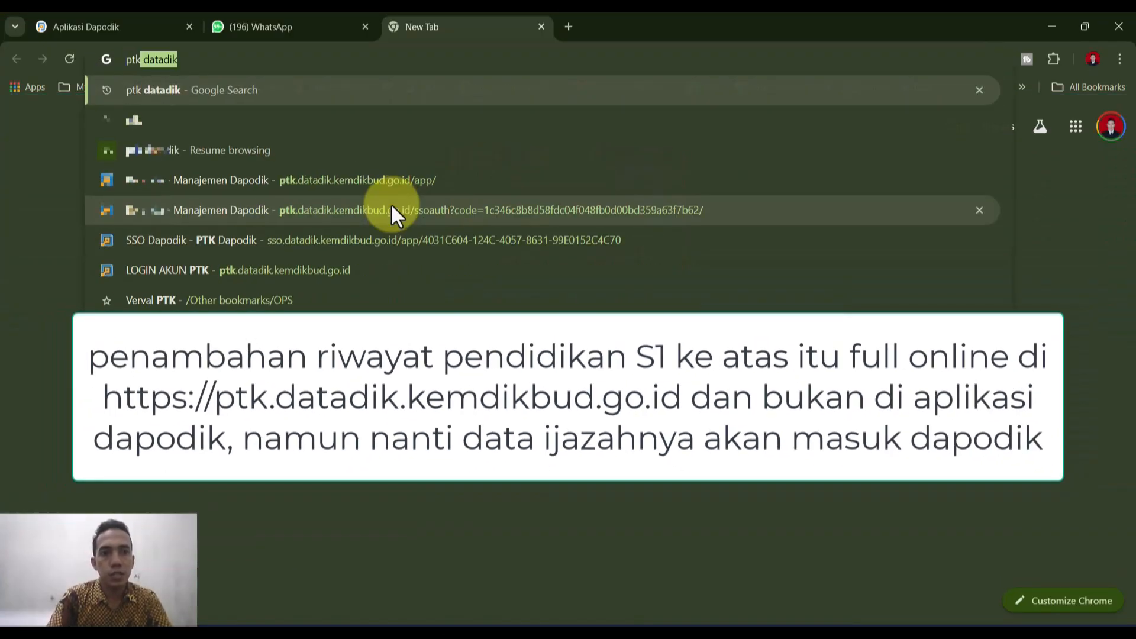
key("Return")
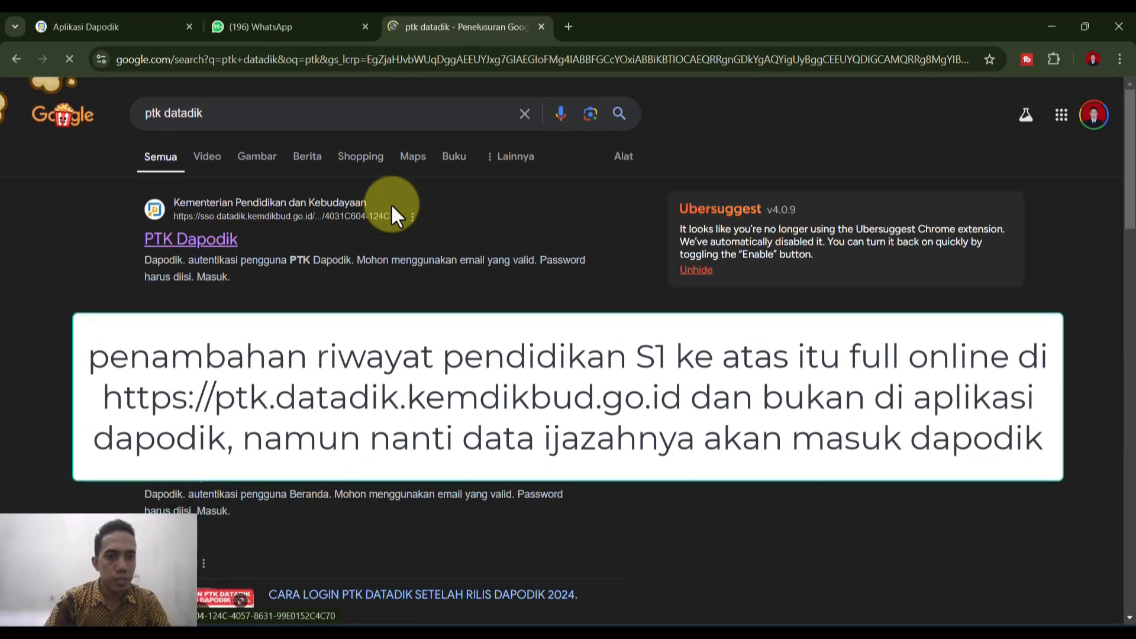
left_click(231, 241)
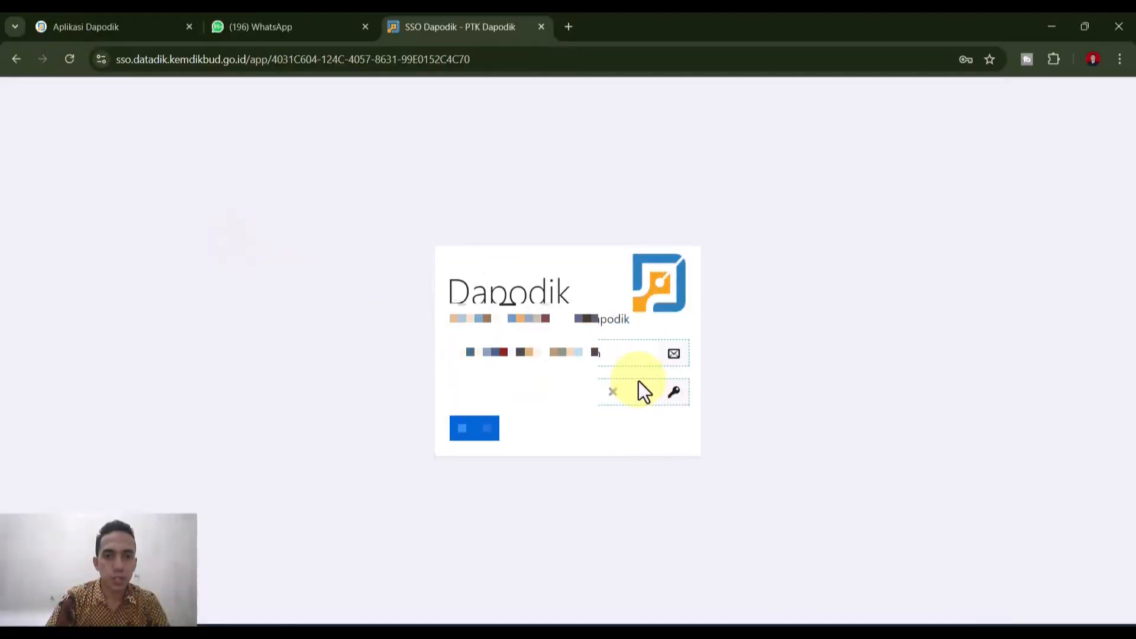
- Sign in to PTK Dapodik with the saved autofill account and dismiss the password-saved notice
left_click(644, 357)
type("ded")
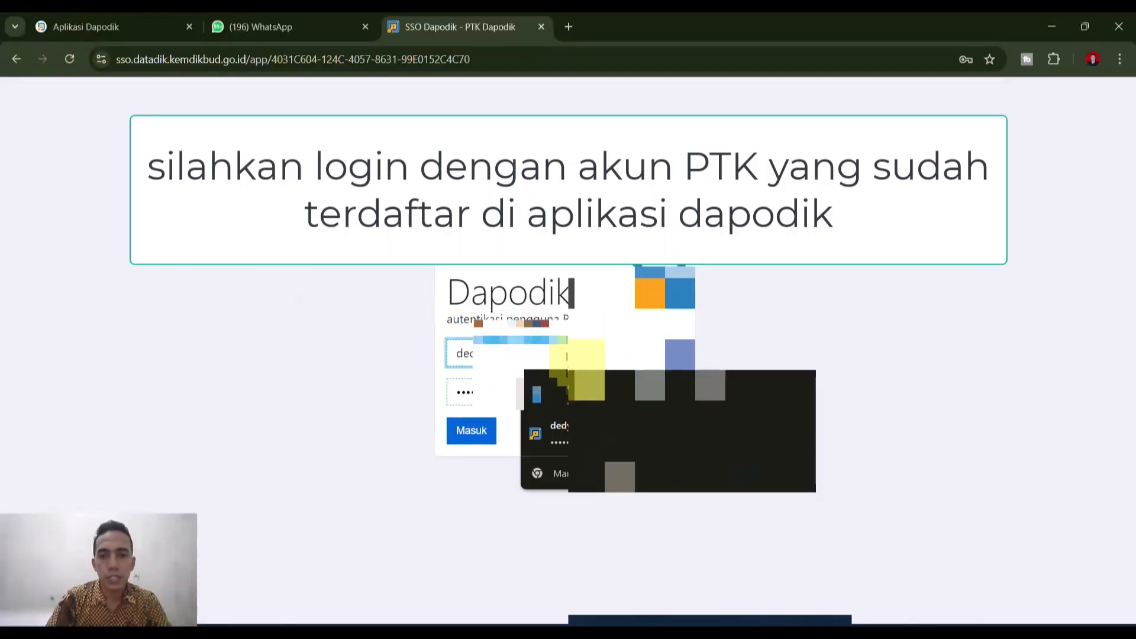
left_click(515, 435)
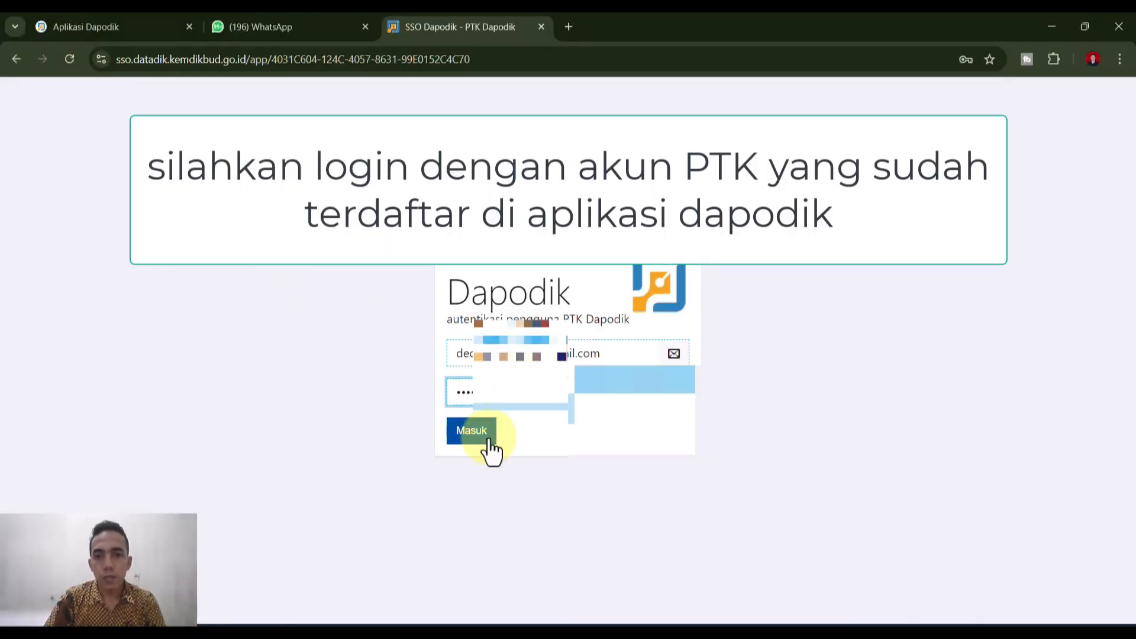
left_click(489, 441)
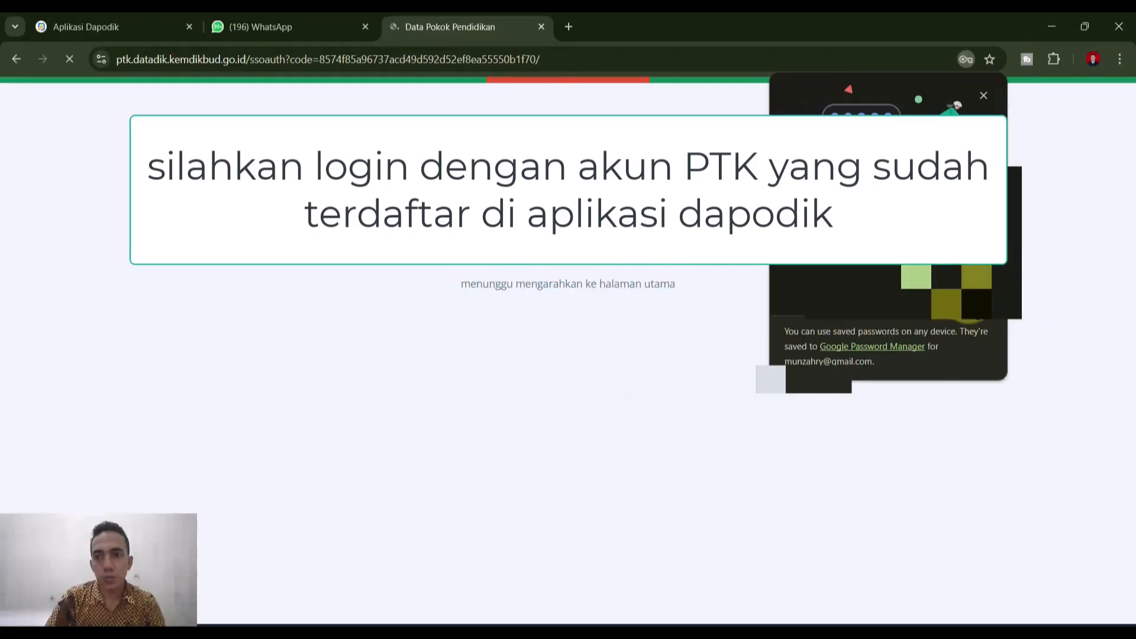
left_click(984, 95)
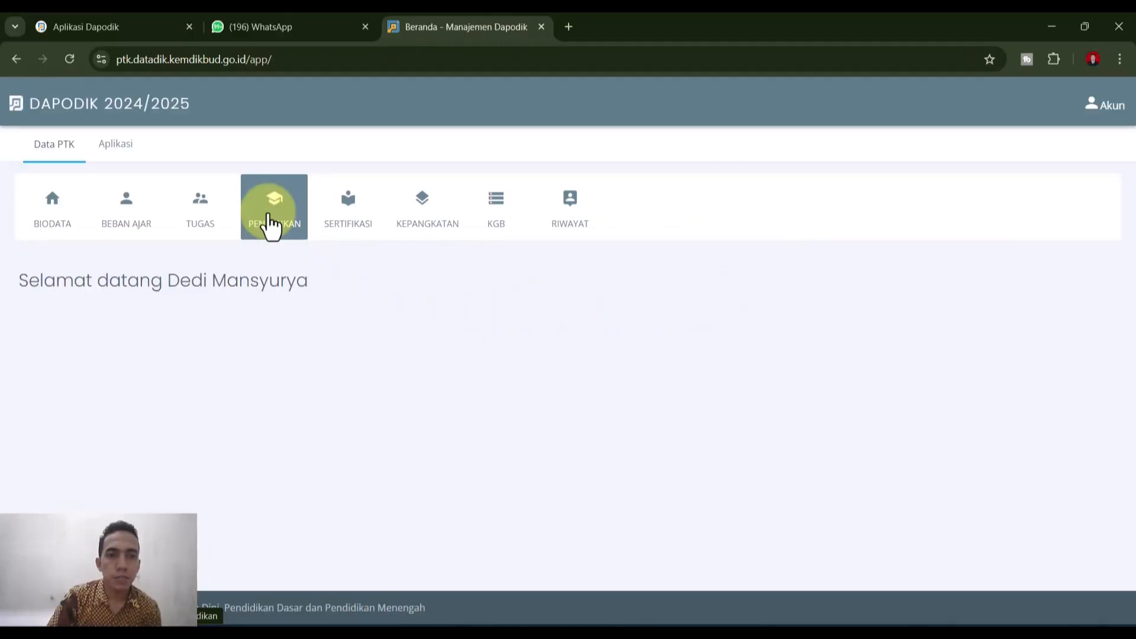
- Open PENDIDIKAN, review the four education records, and start a new Tambah Riwayat entry
left_click(272, 225)
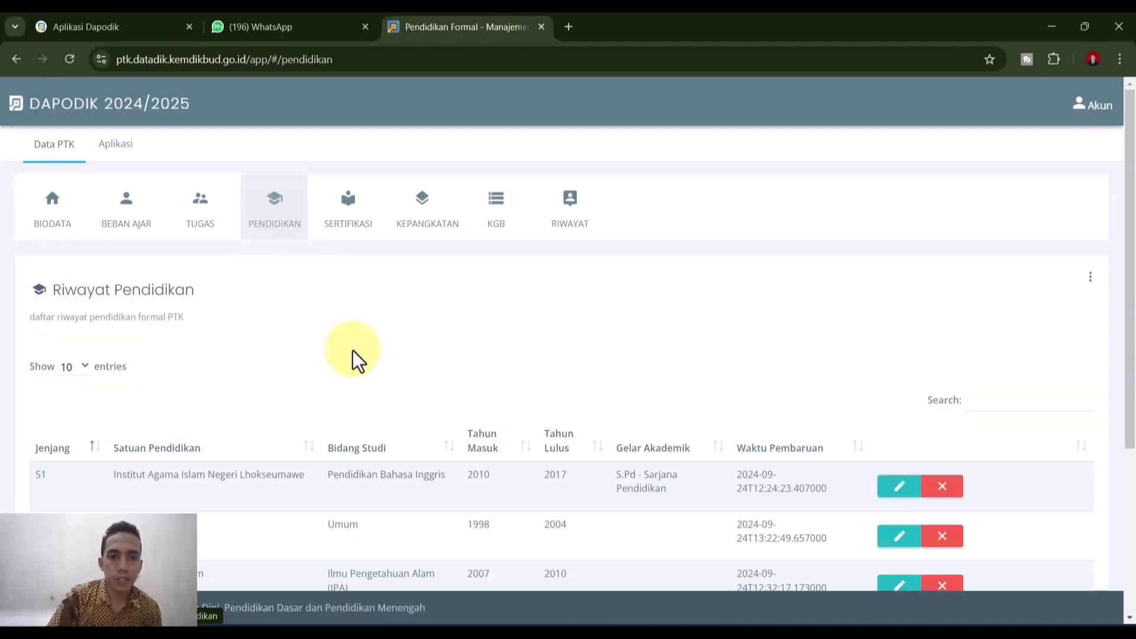
scroll(332, 414, "down", 4)
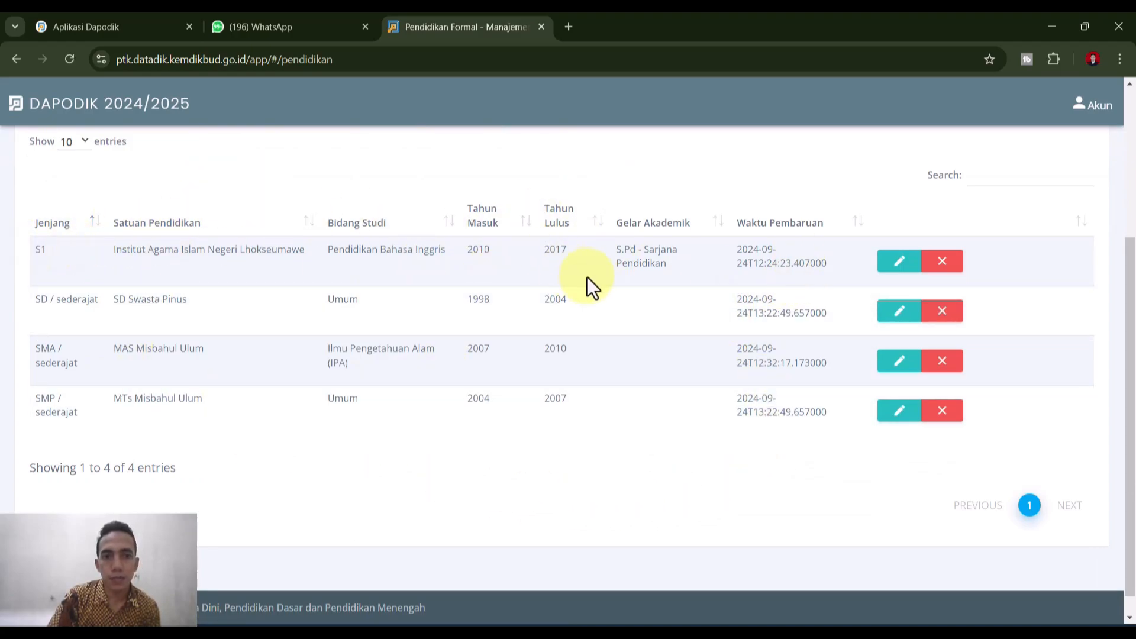
scroll(957, 351, "up", 1)
scroll(1066, 293, "up", 2)
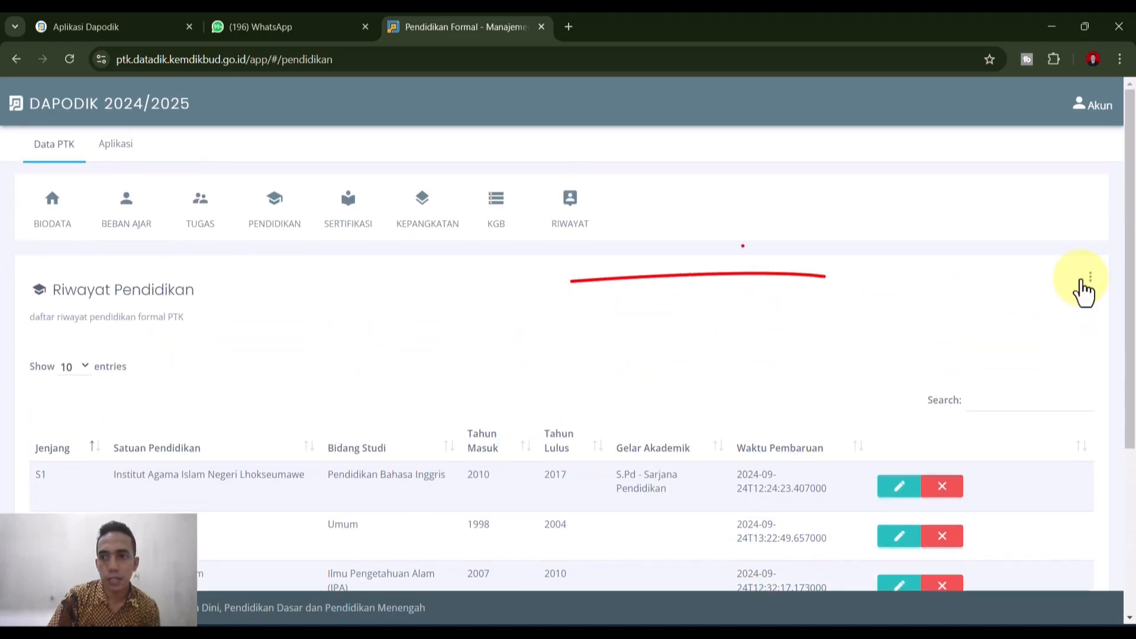
scroll(1065, 349, "down", 2)
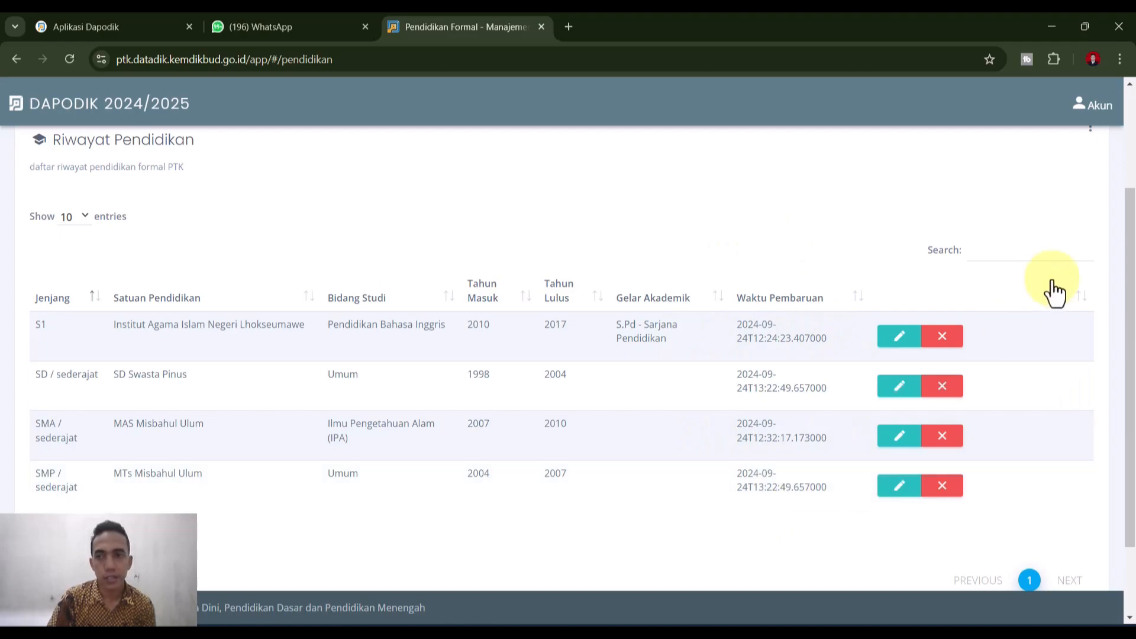
scroll(1077, 261, "up", 2)
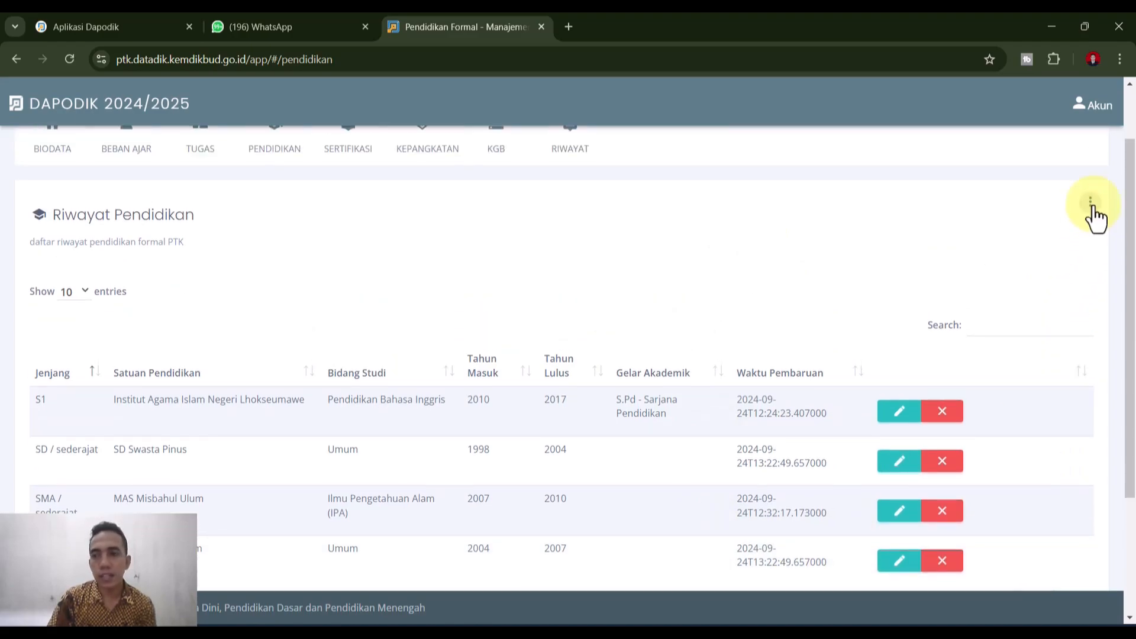
left_click(1092, 207)
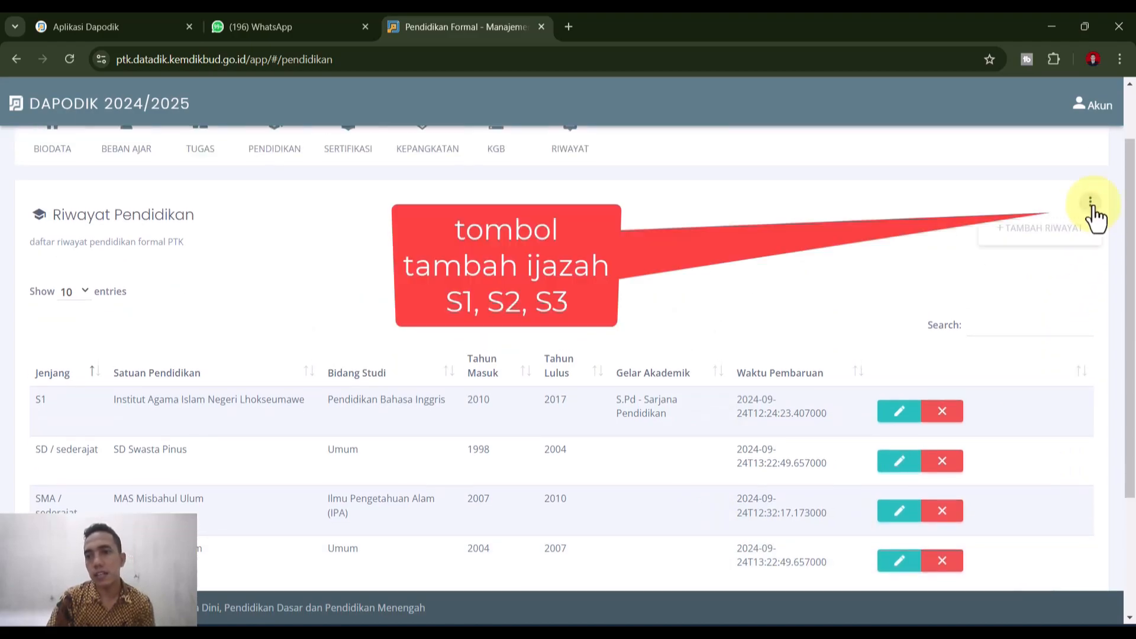
left_click(1061, 243)
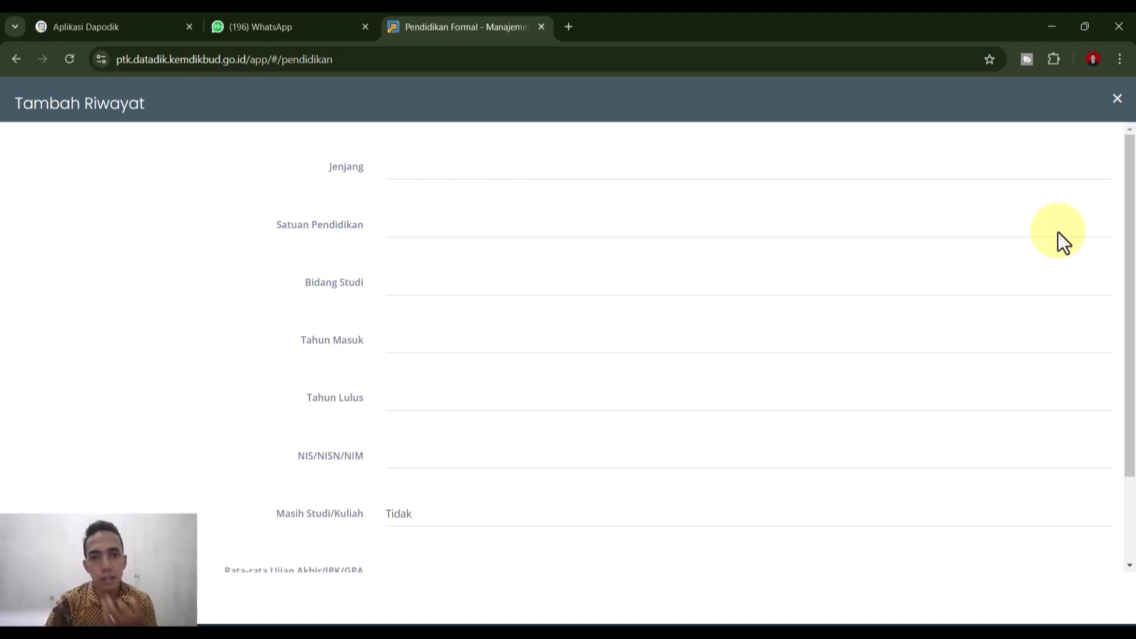
- Set Jenjang to S1 and Perguruan Tinggi to Institut Agama Islam Negeri Lhokseumawe
left_click(396, 166)
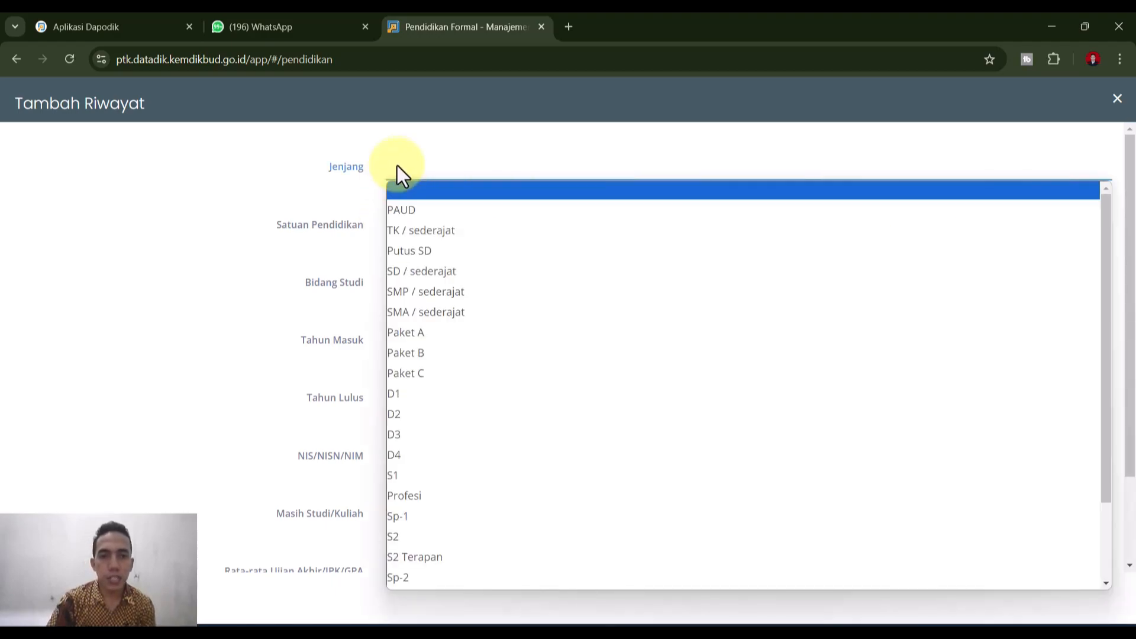
left_click(395, 476)
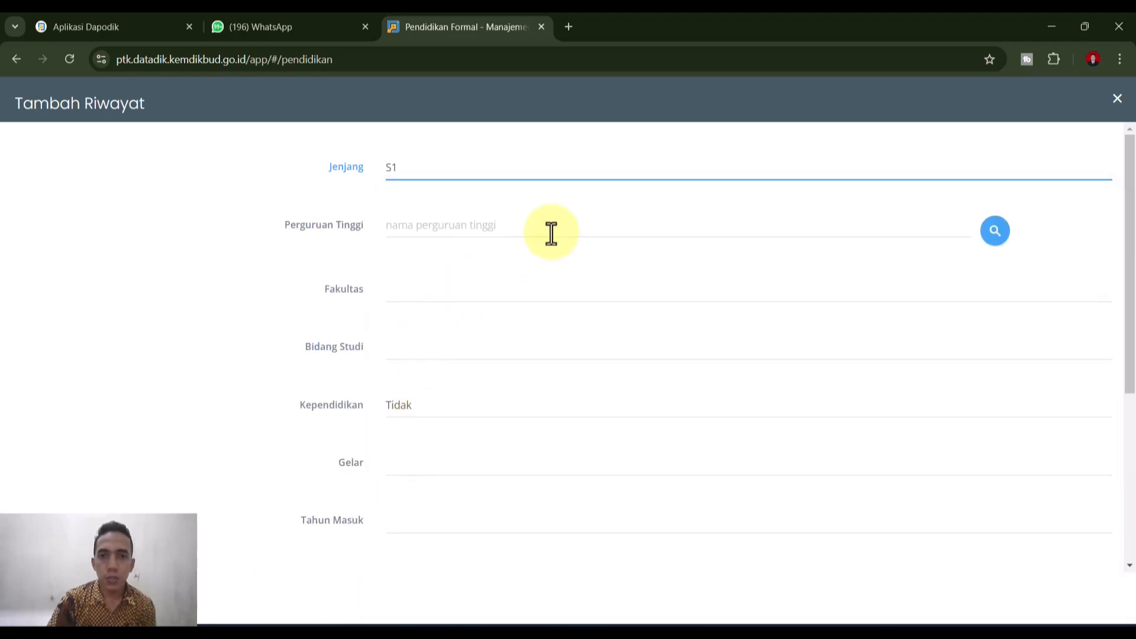
left_click(995, 232)
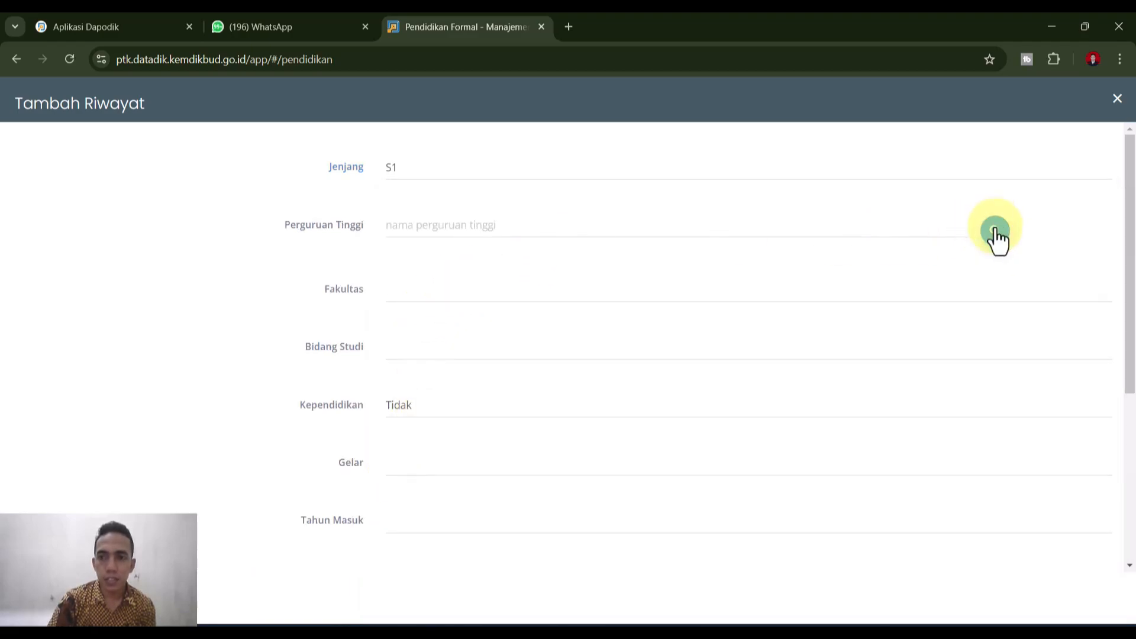
left_click(705, 170)
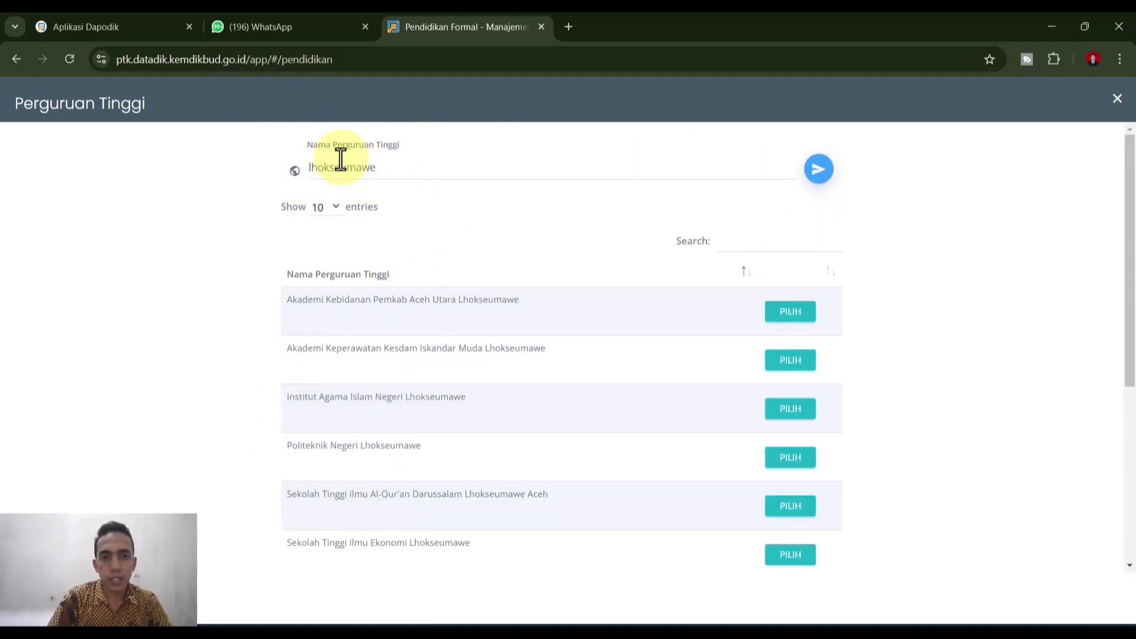
left_click(790, 408)
- Pick Tadris Bahasa Inggris from the Fakultas dropdown list
left_click(436, 294)
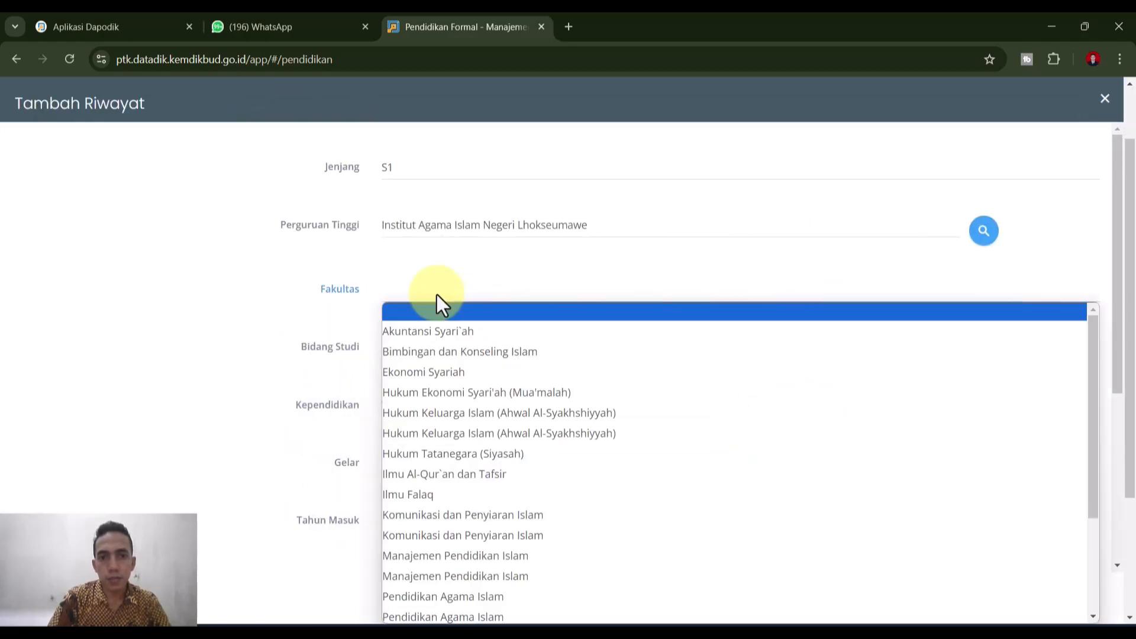
scroll(455, 477, "down", 3)
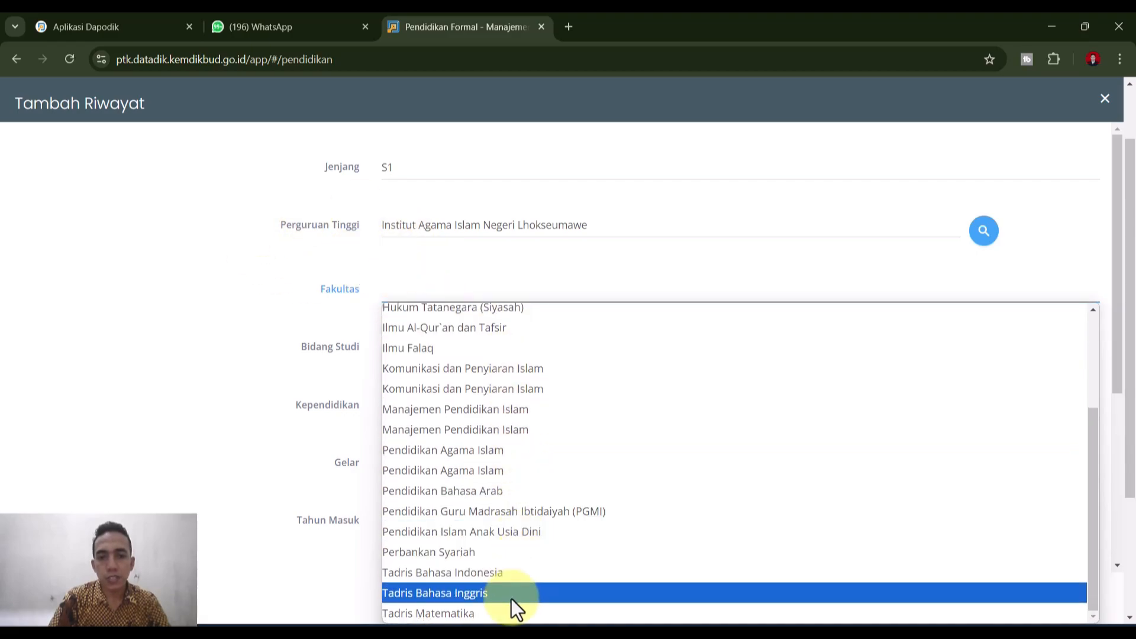
scroll(472, 424, "up", 3)
scroll(479, 501, "down", 3)
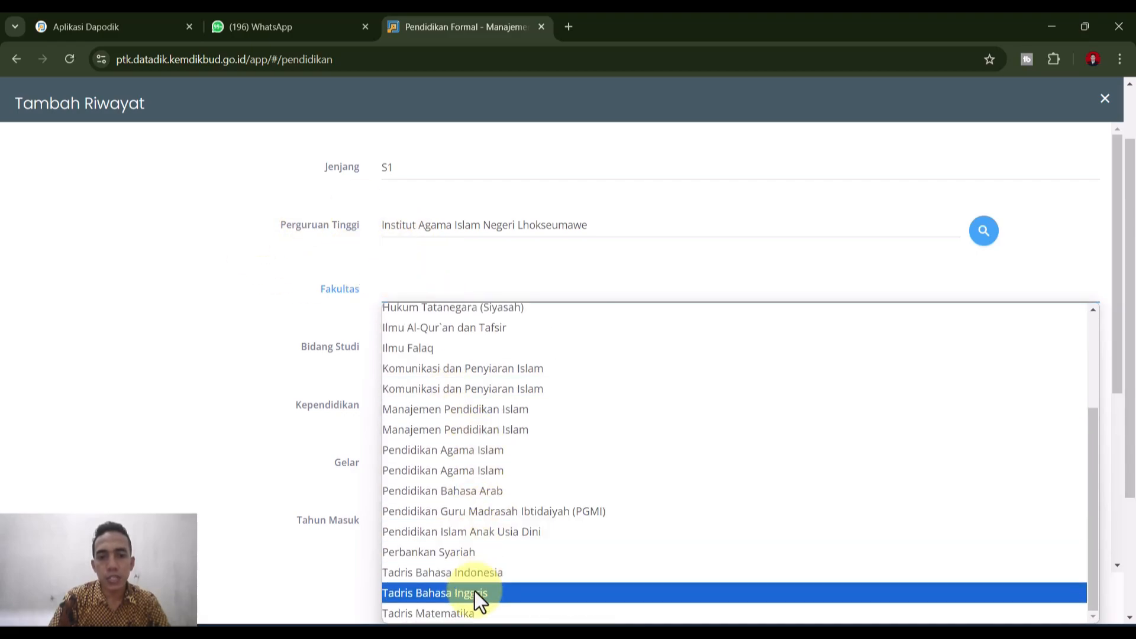
scroll(474, 586, "up", 3)
scroll(492, 314, "down", 3)
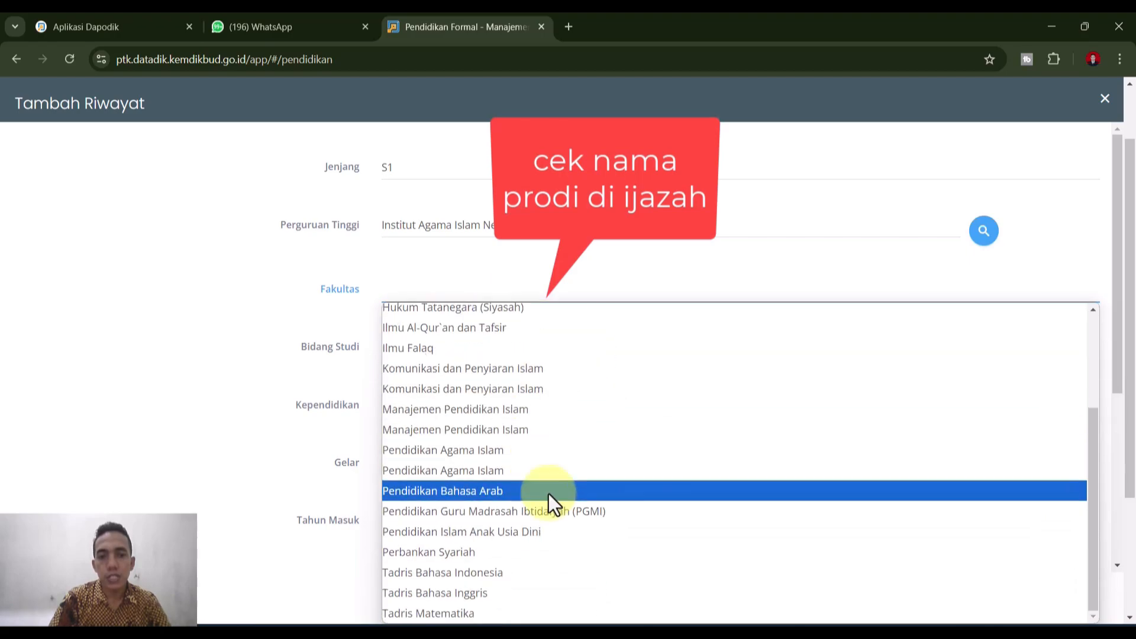
left_click(554, 594)
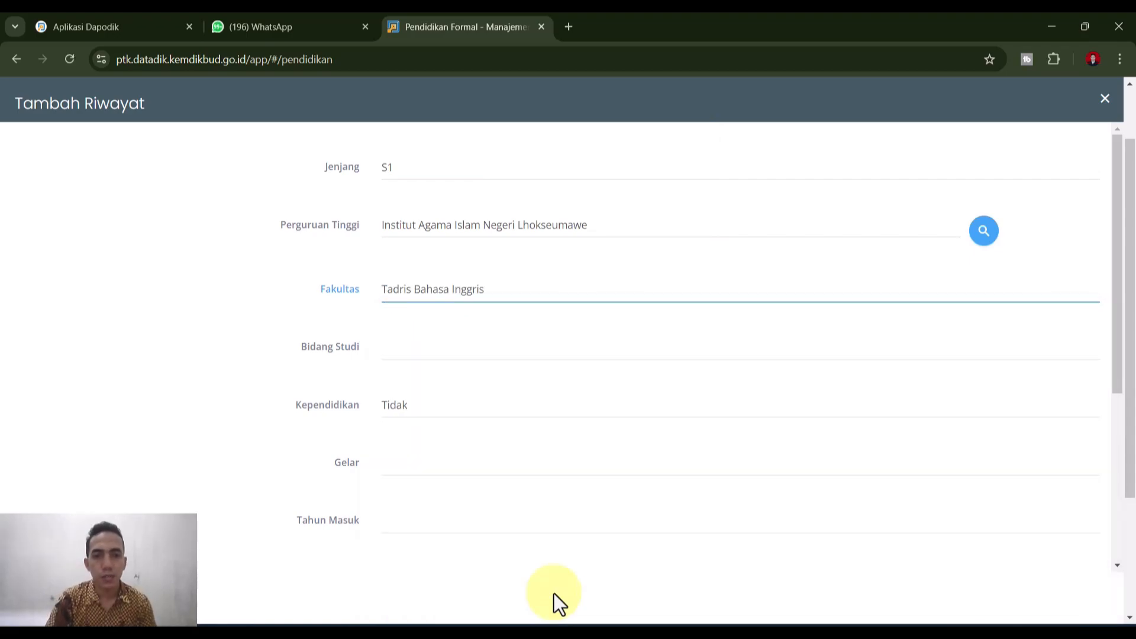
- Pick Bahasa Inggris in Bidang Studi and recheck the list to confirm it
left_click(438, 353)
scroll(473, 222, "down", 20)
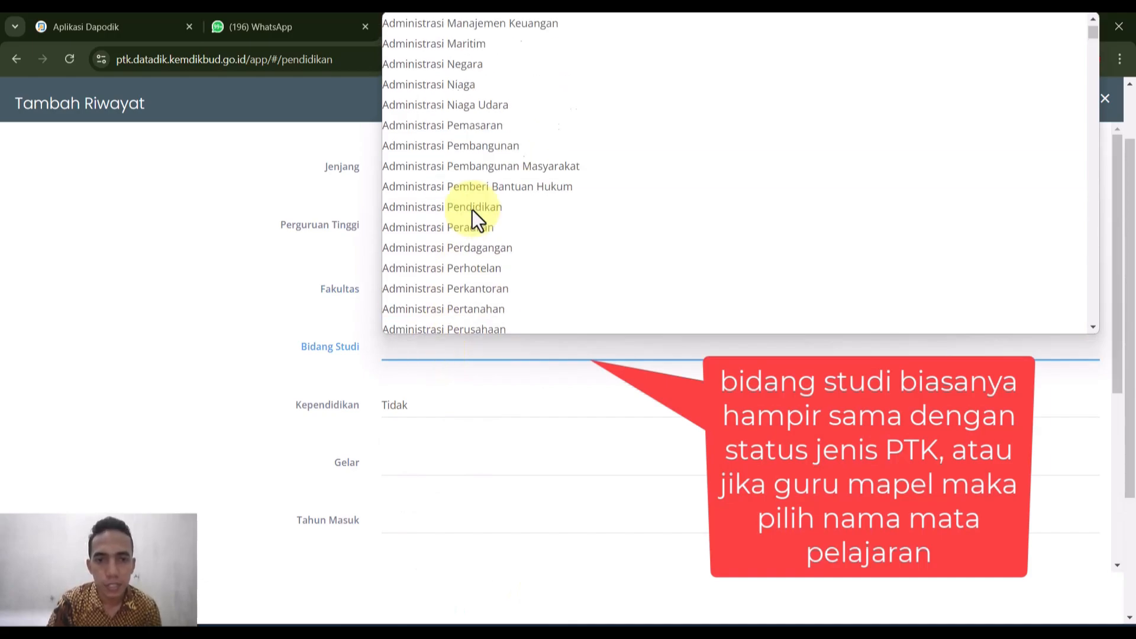
scroll(467, 279, "down", 2)
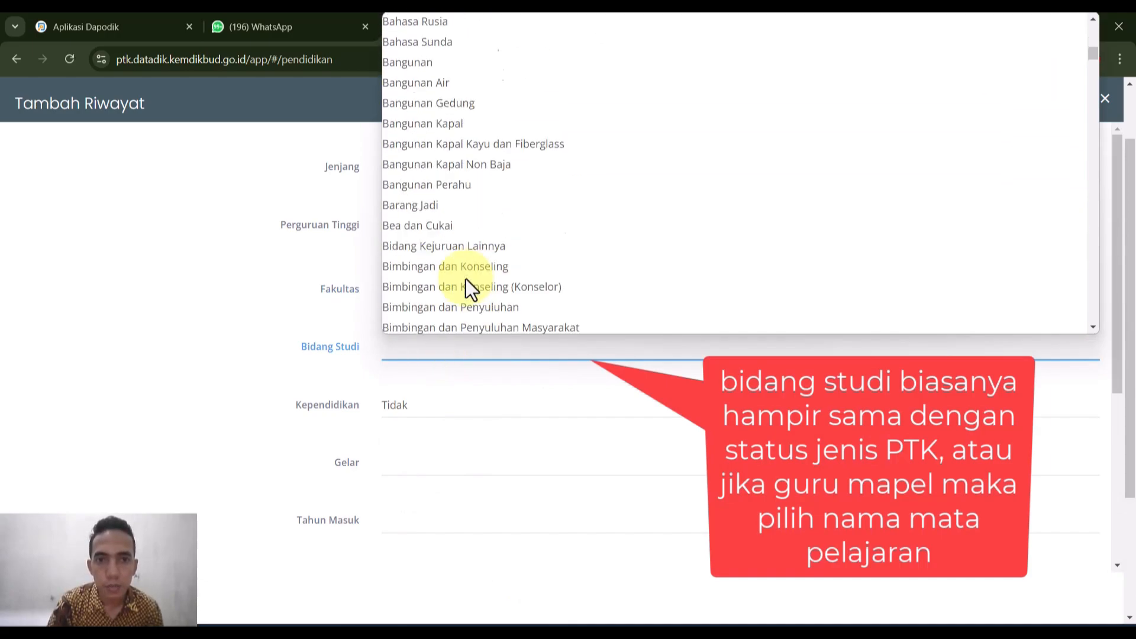
scroll(467, 279, "up", 7)
left_click(426, 145)
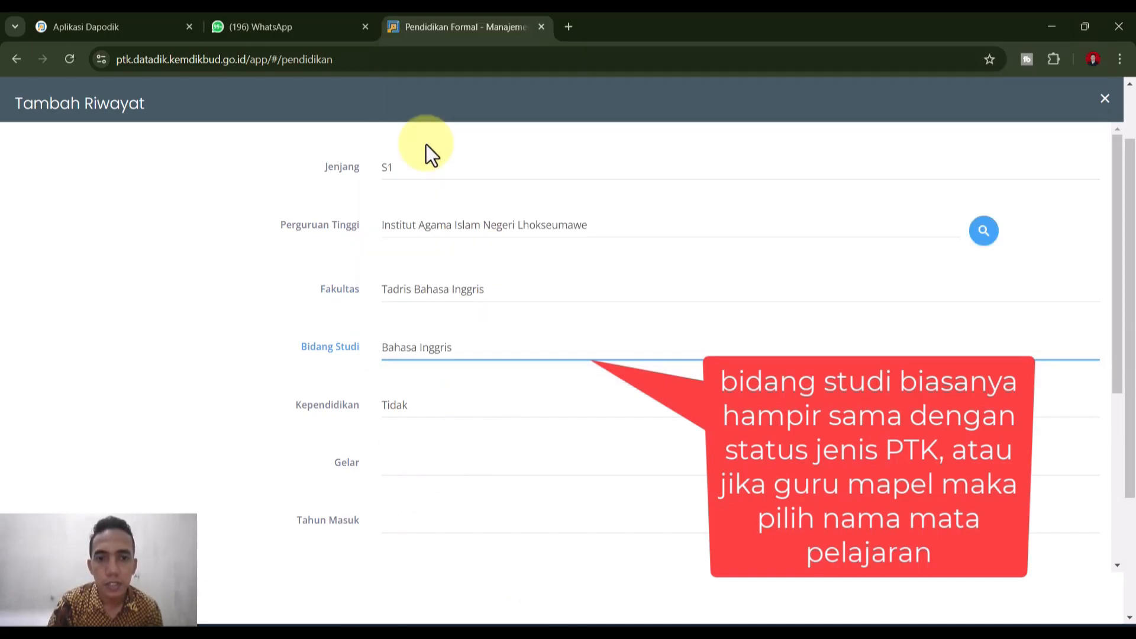
left_click(442, 348)
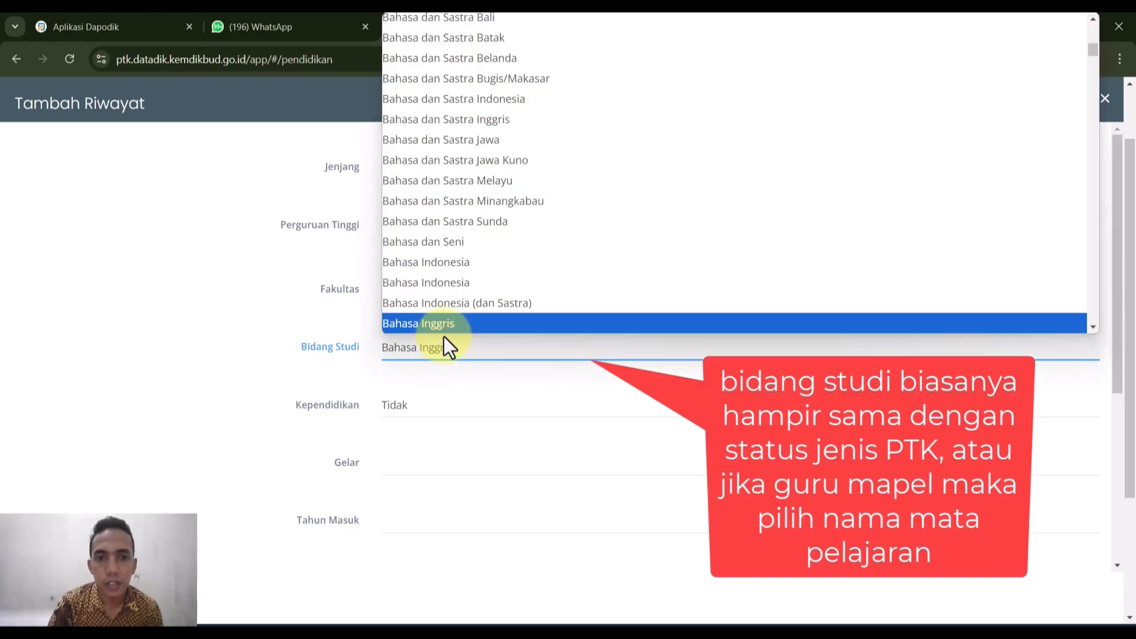
scroll(446, 213, "down", 10)
scroll(450, 278, "up", 8)
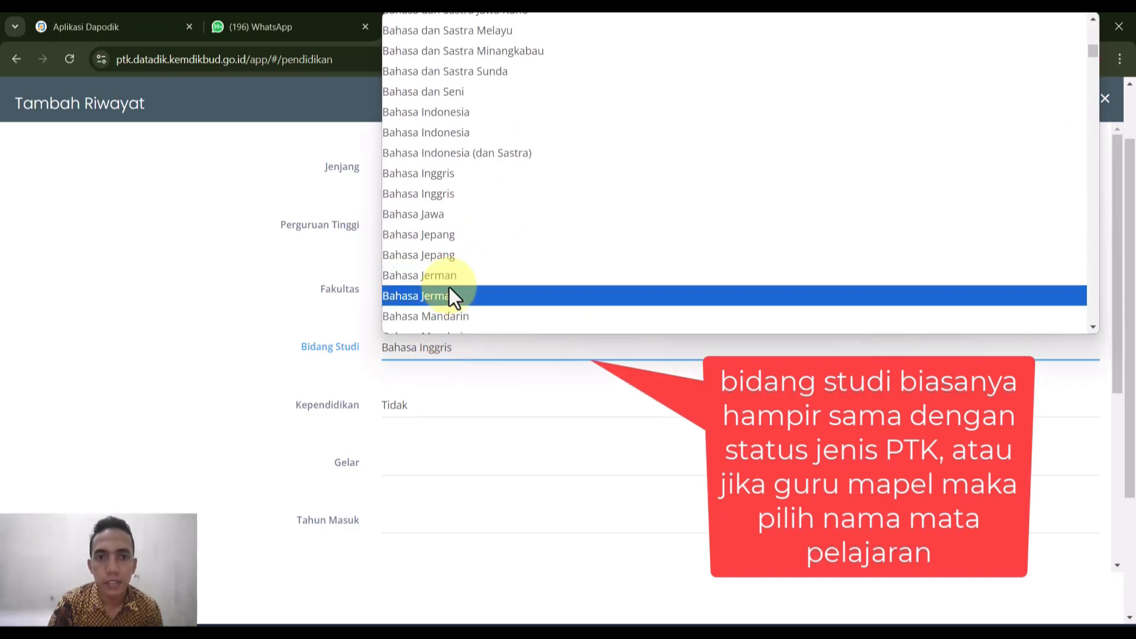
left_click(440, 196)
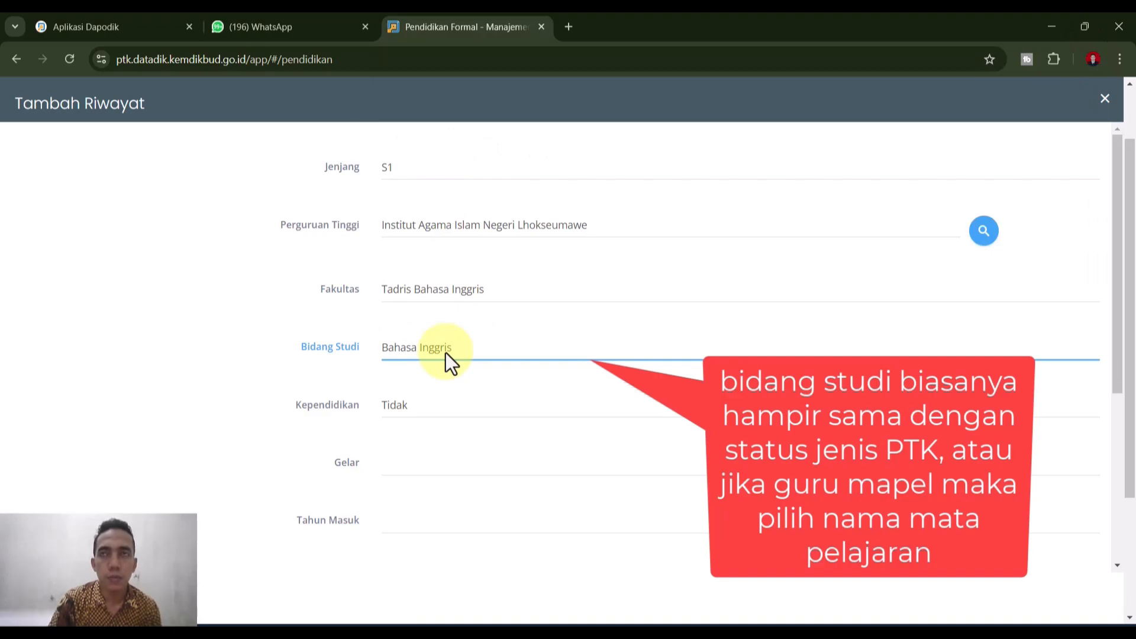
- Browse the Bidang Studi options by keyboard and reselect Bahasa Inggris
left_click(446, 352)
scroll(439, 121, "down", 10)
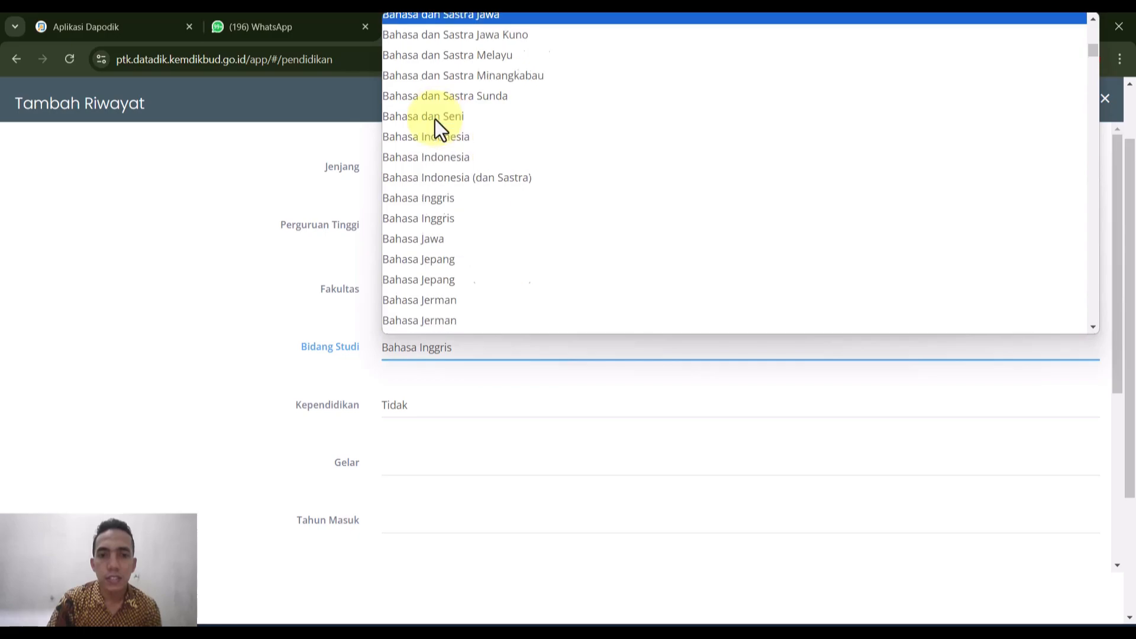
scroll(445, 229, "down", 12)
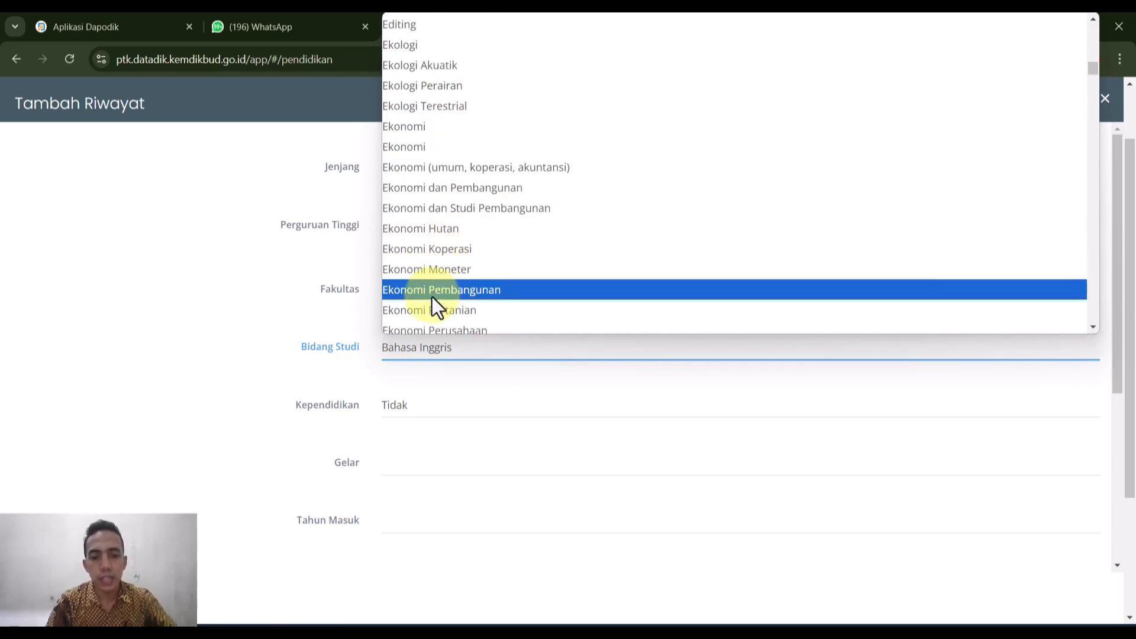
key("g")
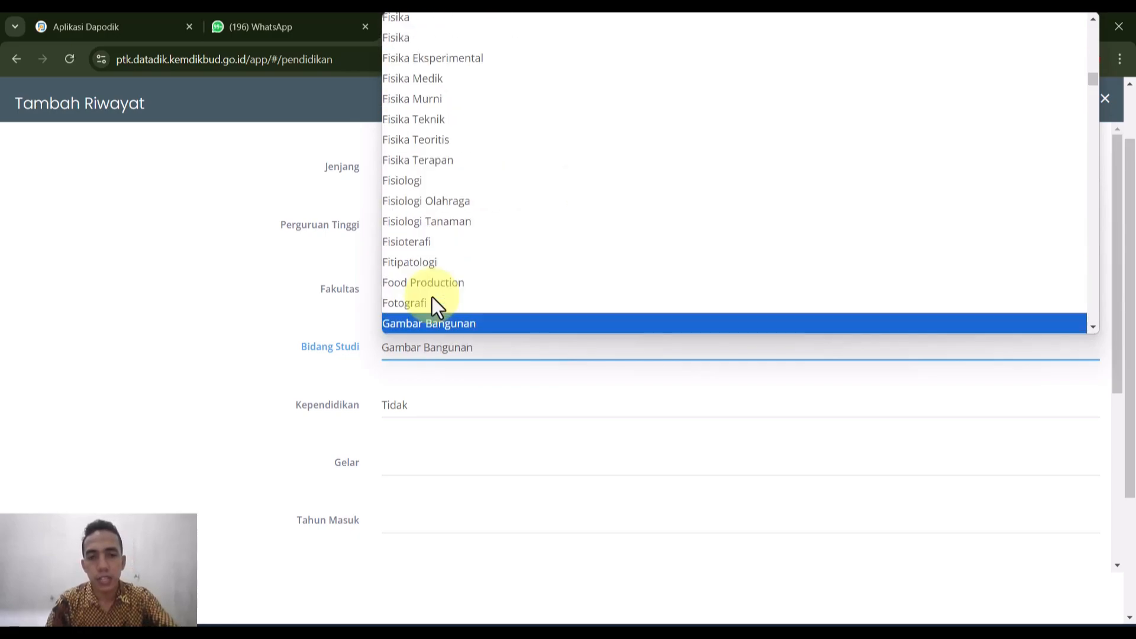
key("Down")
key("Down")
key("Down")
key("Down")
key("Down")
key("Down")
key("Down")
key("Down")
key("Down")
key("Down")
key("Down")
key("Down")
key("Down")
key("Down")
key("Down")
key("Down")
key("Down")
key("Down")
key("Down")
key("Down")
key("Down")
key("Down")
key("Down")
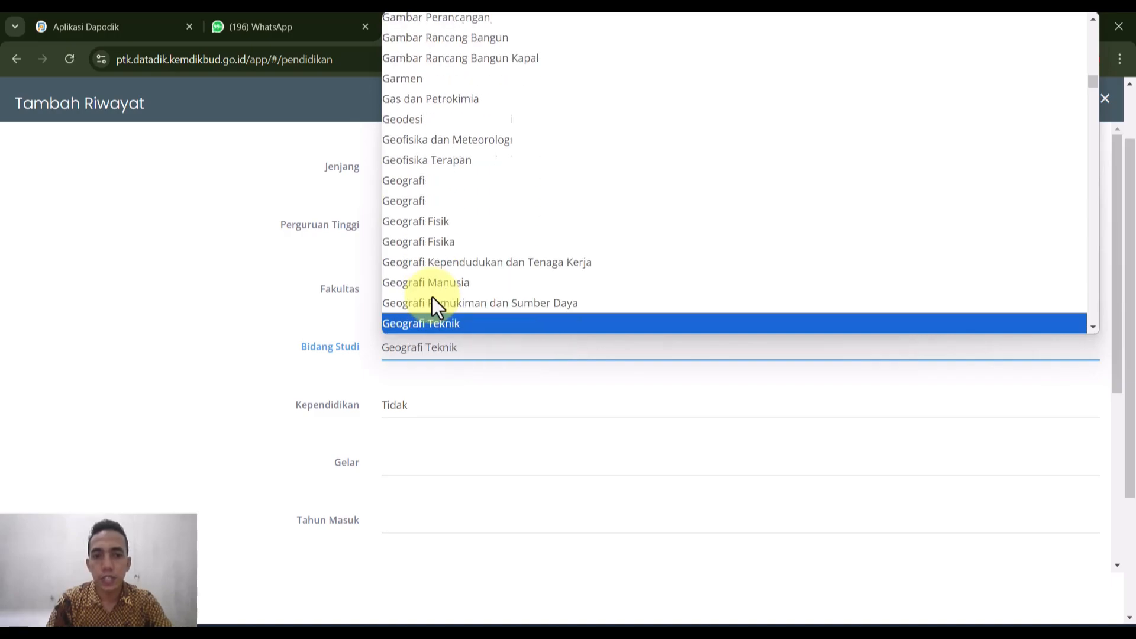
key("Page_Up")
key("Page_Up")
key("Down")
key("Down")
key("Down")
key("Down")
key("Down")
key("Down")
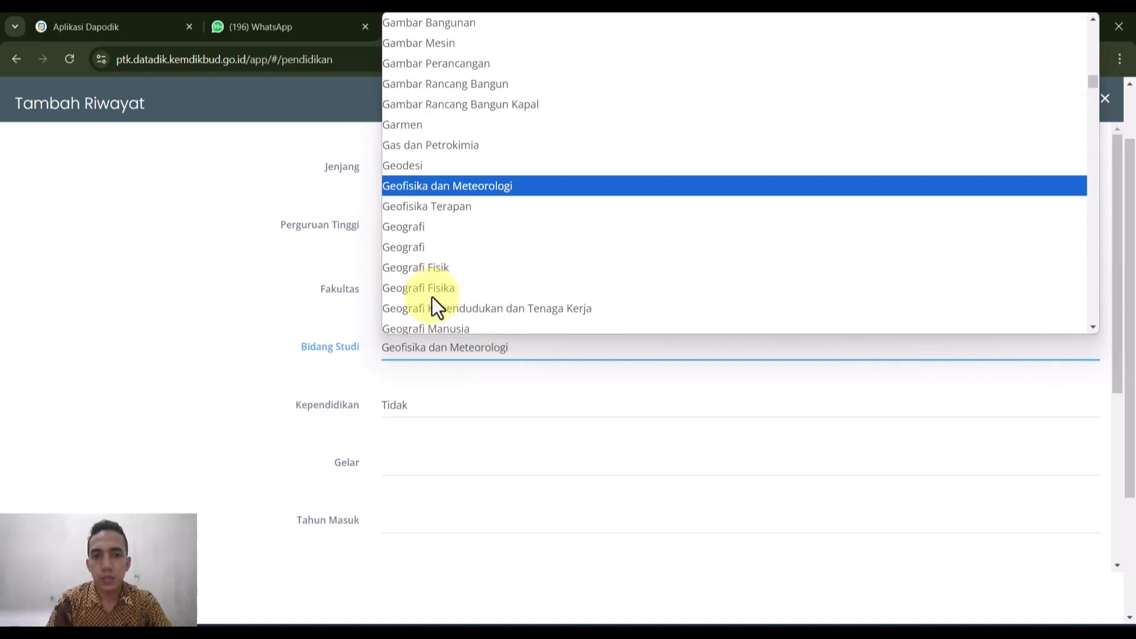
key("Down")
key("Down")
key("Down")
key("Down")
key("Down")
key("Down")
key("Down")
key("Down")
key("Down")
key("Down")
key("Down")
key("Down")
key("Down")
key("Down")
key("Down")
key("Down")
key("Down")
key("Down")
key("Down")
key("Down")
key("Down")
key("Down")
key("Down")
key("Down")
key("Down")
key("Down")
key("Down")
key("Down")
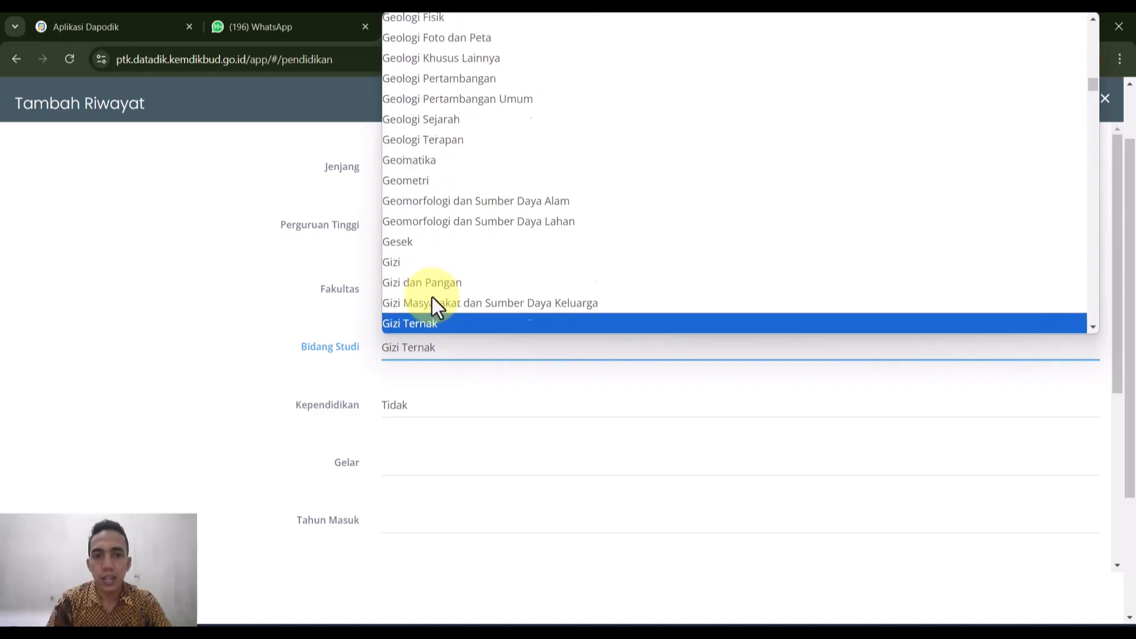
scroll(449, 286, "down", 10)
scroll(449, 286, "up", 12)
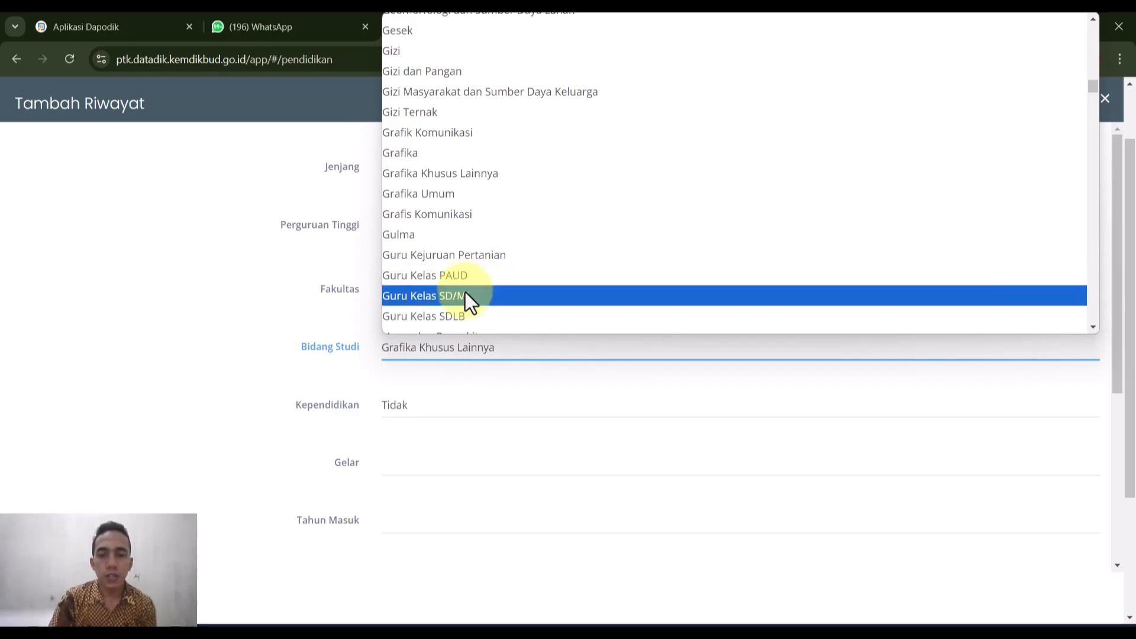
scroll(456, 178, "up", 3)
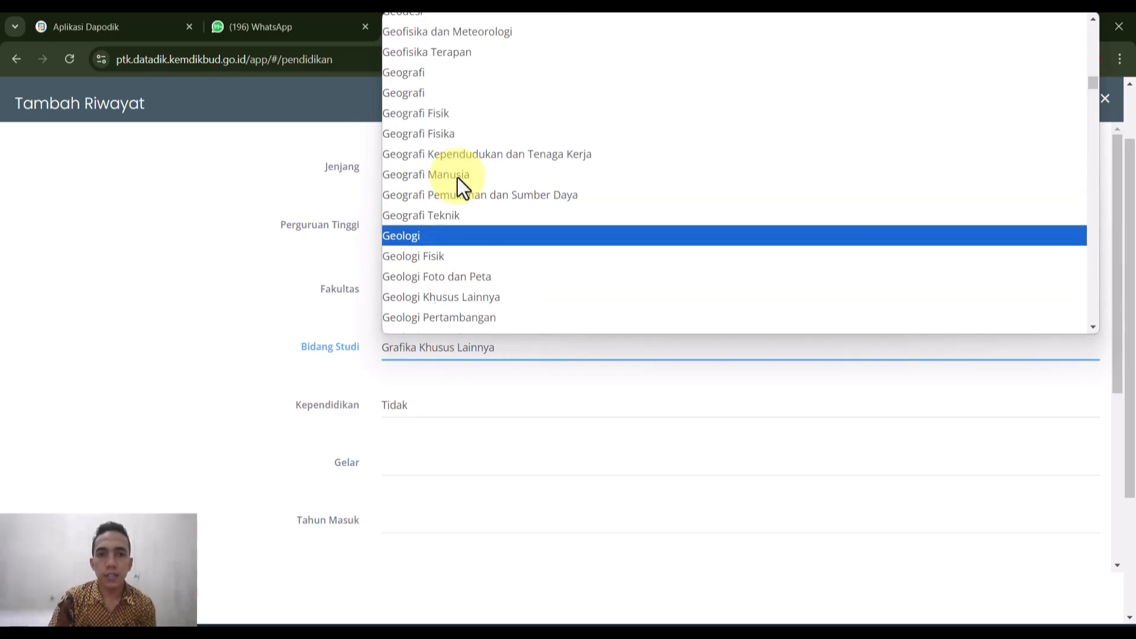
key("b")
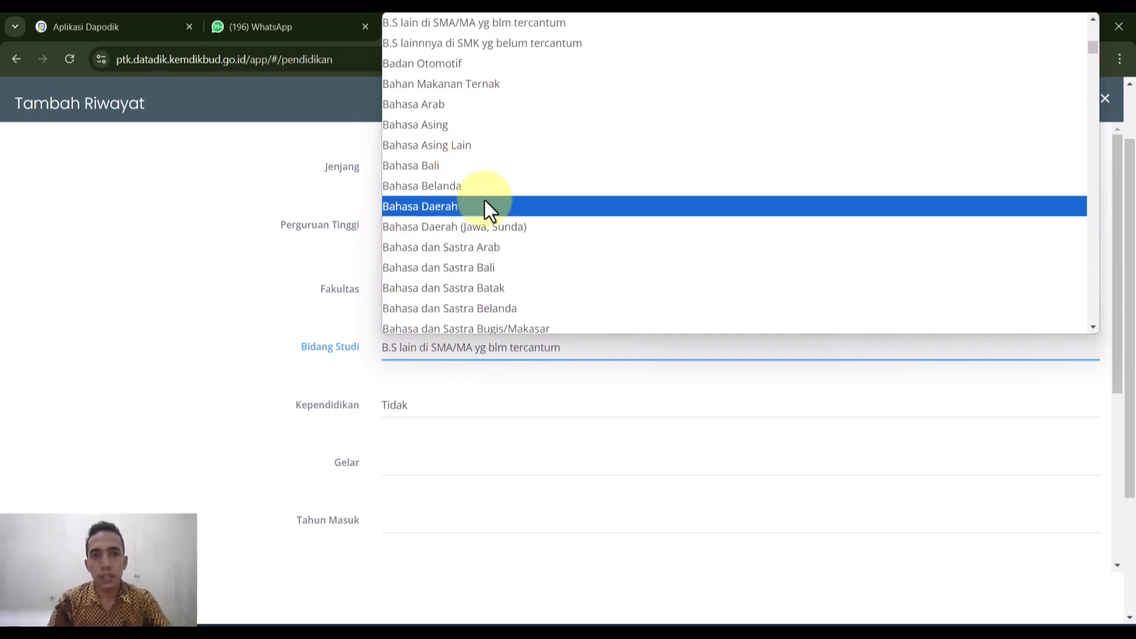
key("Down")
key("Down")
key("Down")
key("Down")
key("Down")
key("Down")
key("Down")
key("Down")
key("Down")
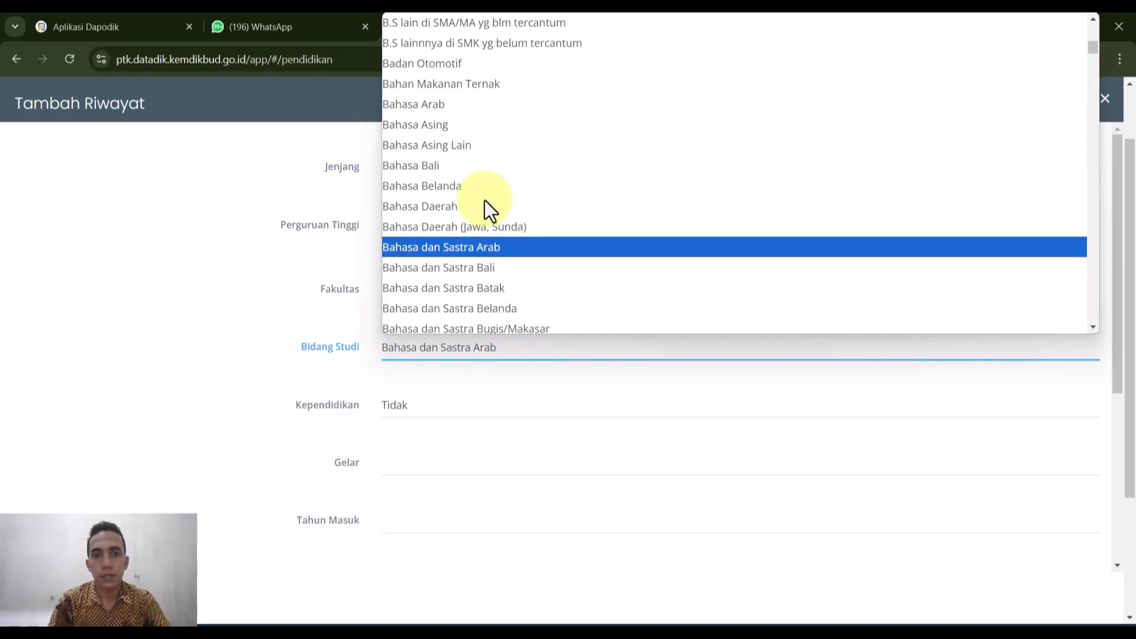
key("Down")
key("Down")
key("Down")
key("Down")
key("Down")
key("Down")
key("Down")
key("Down")
key("Down")
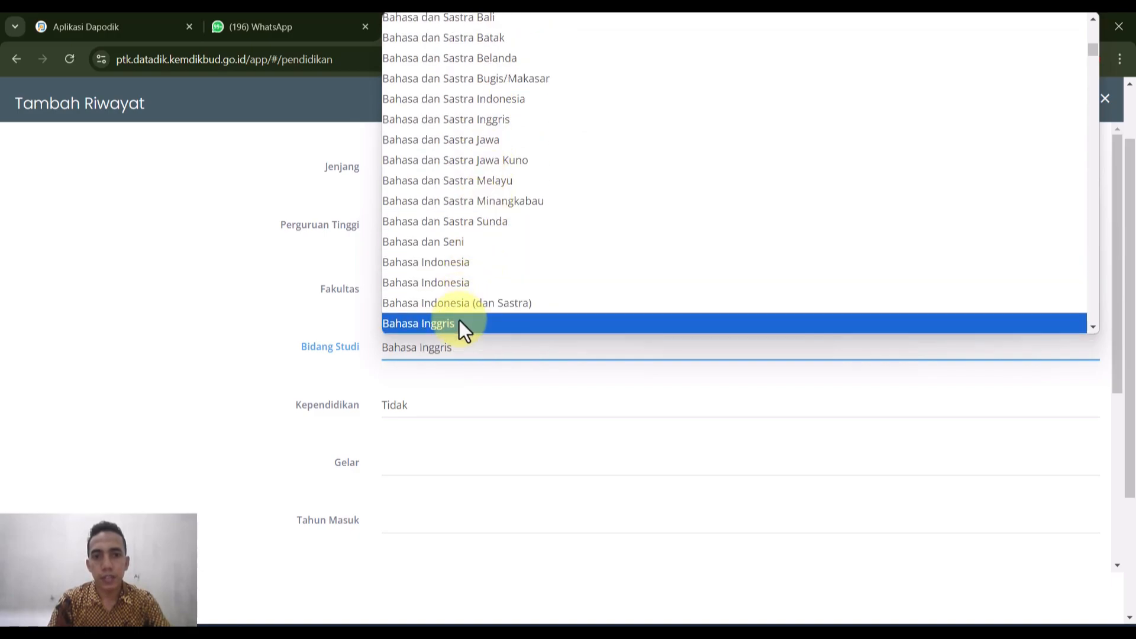
left_click(459, 324)
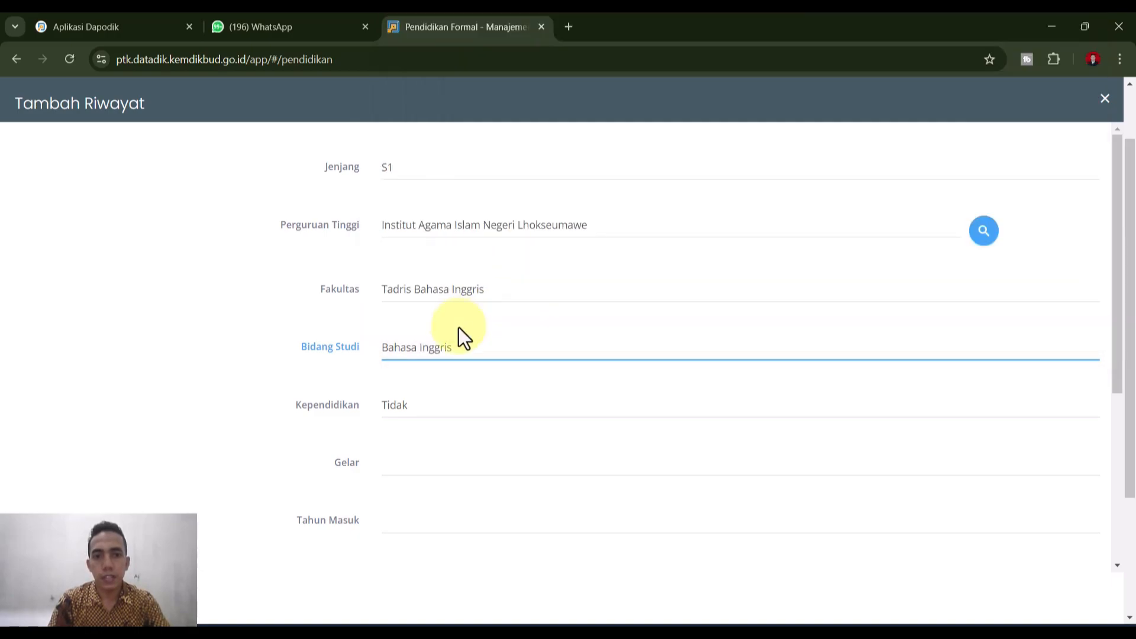
left_click(418, 422)
- Set Kependidikan to Ya and Gelar to Sarjana Pendidikan (S.Pd)
left_click(415, 451)
left_click(414, 459)
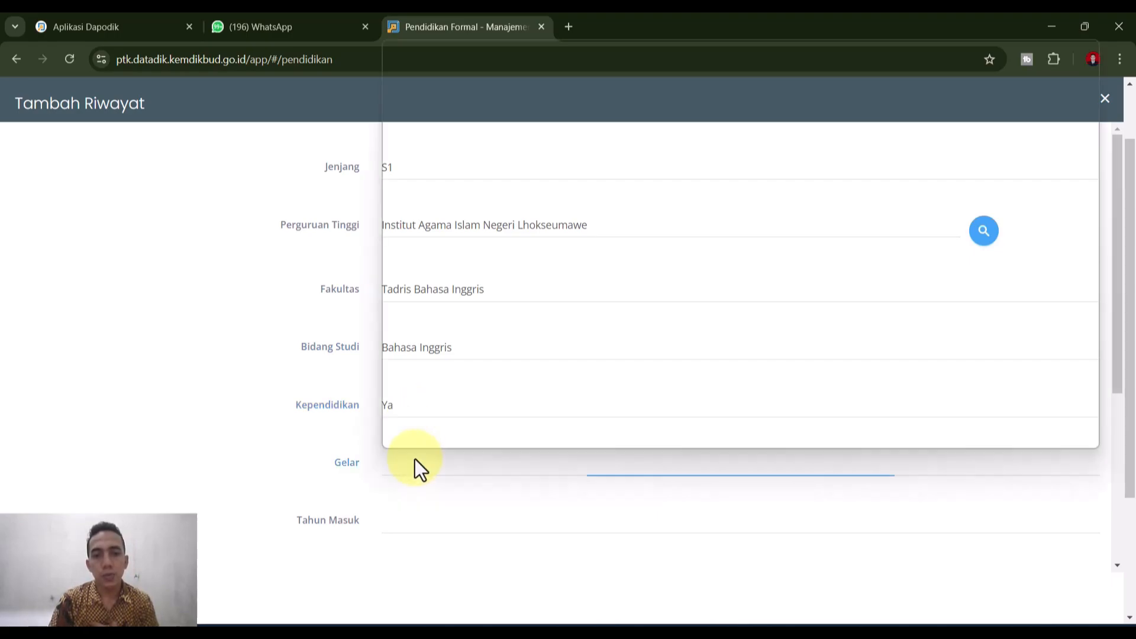
scroll(479, 101, "down", 1)
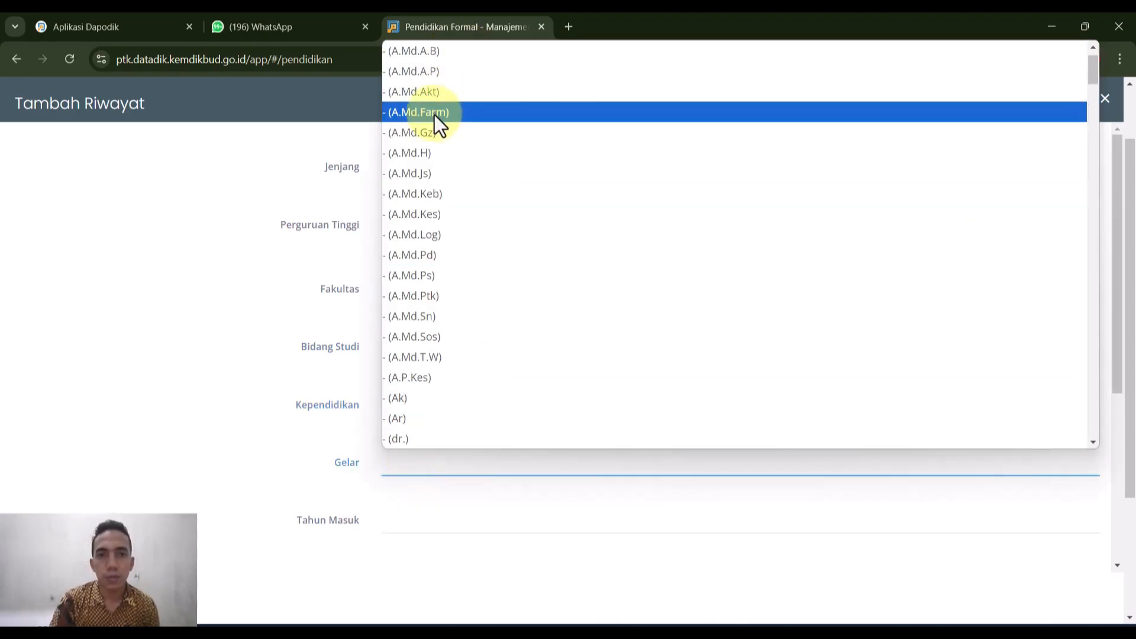
scroll(430, 94, "up", 1)
scroll(423, 426, "down", 20)
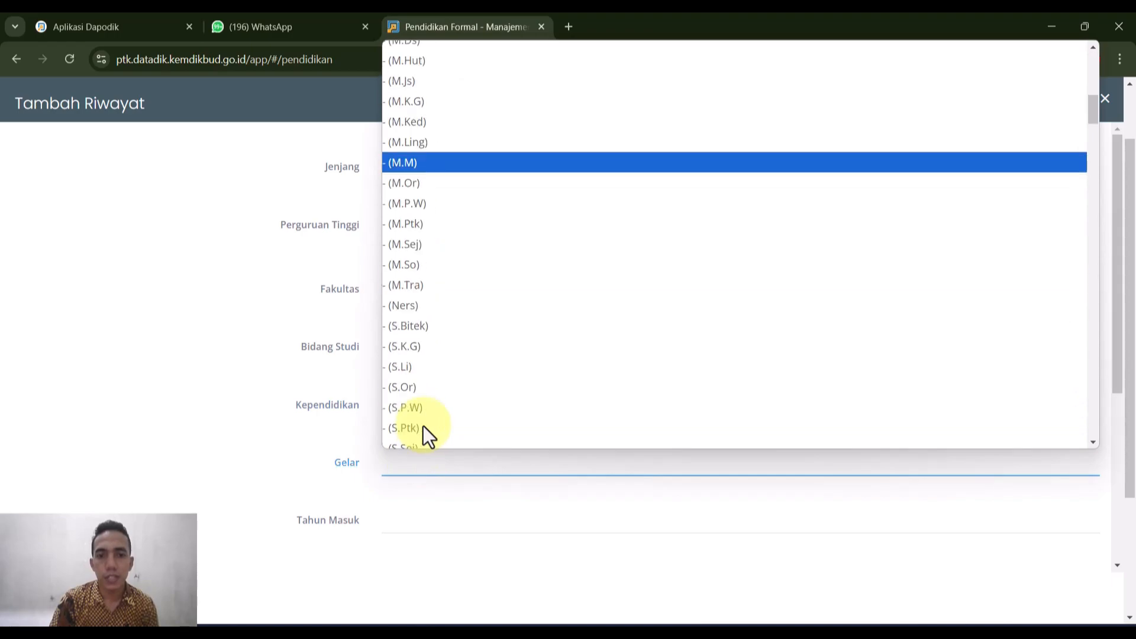
scroll(446, 361, "down", 20)
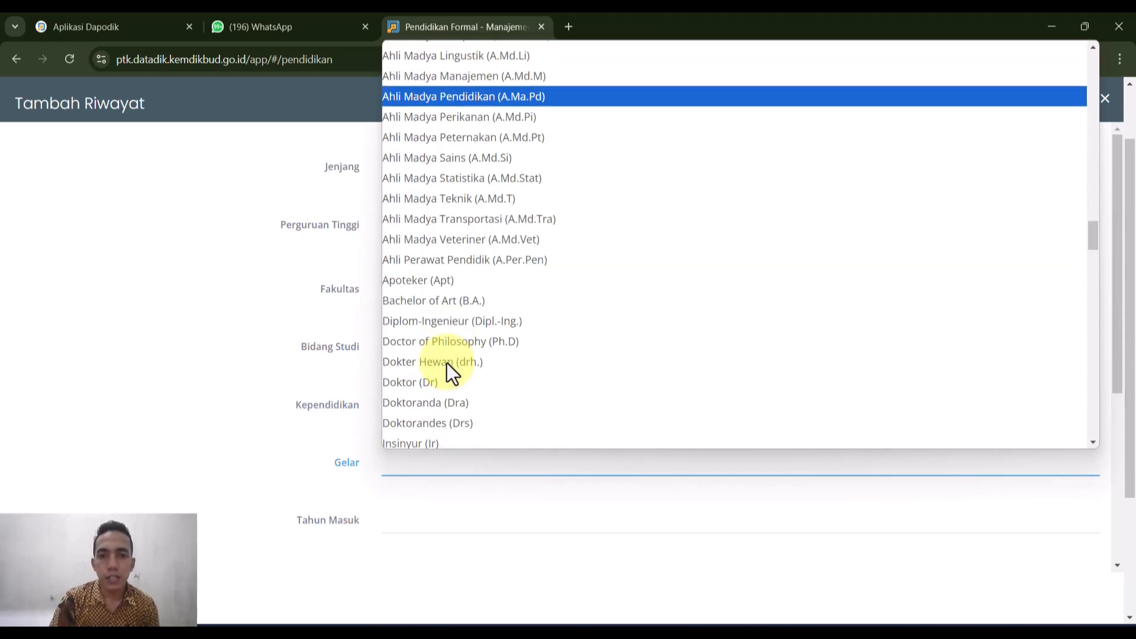
scroll(446, 366, "down", 15)
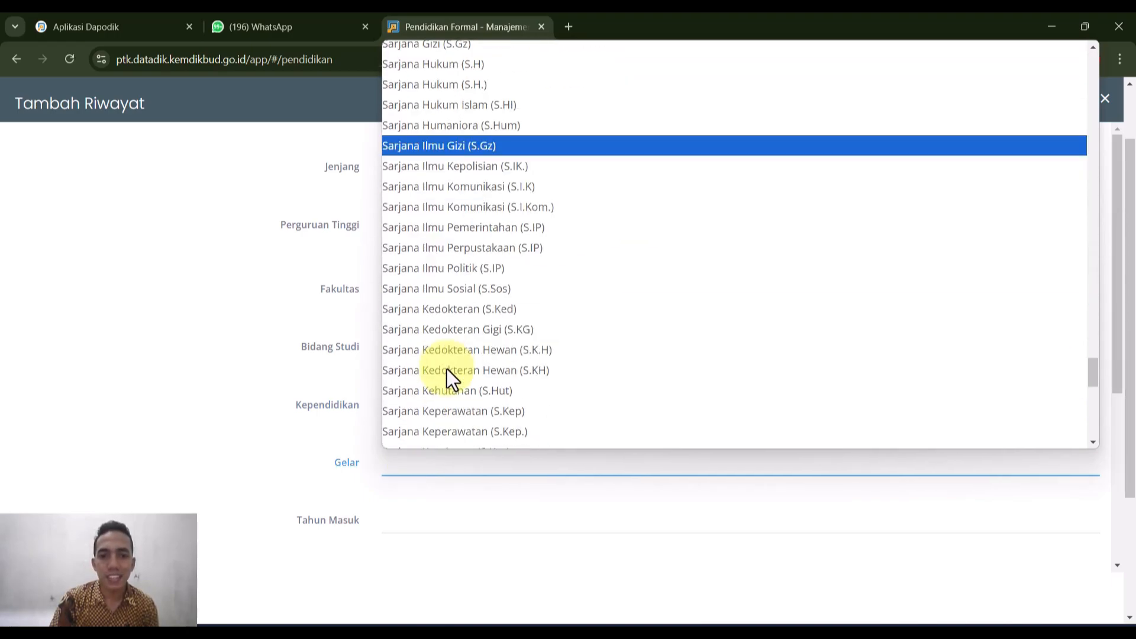
scroll(446, 369, "down", 2)
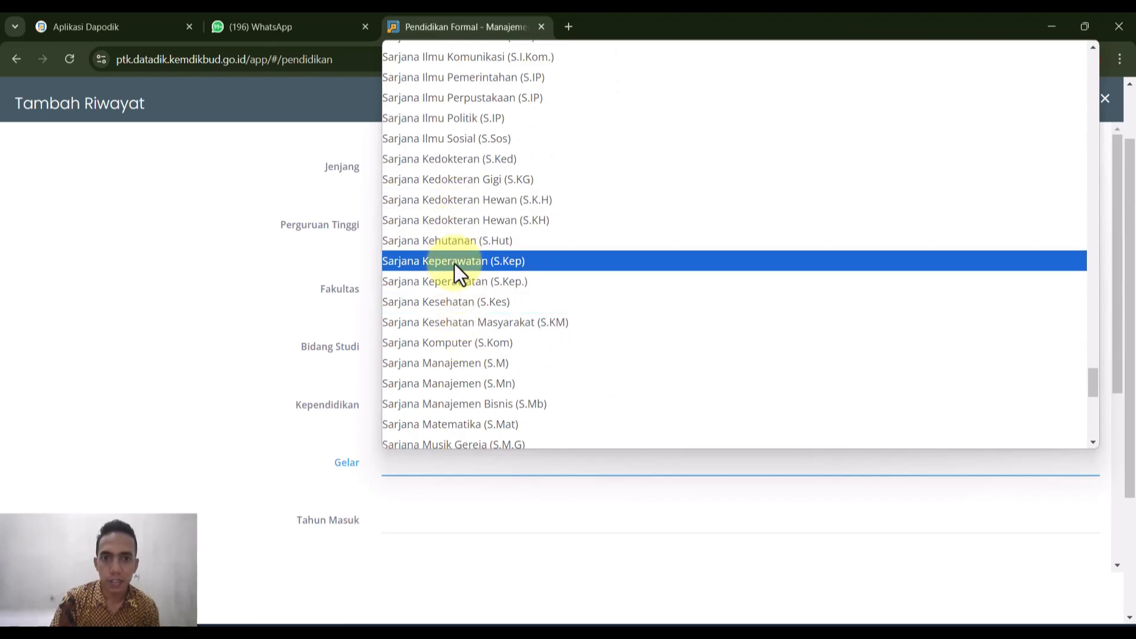
scroll(455, 264, "down", 2)
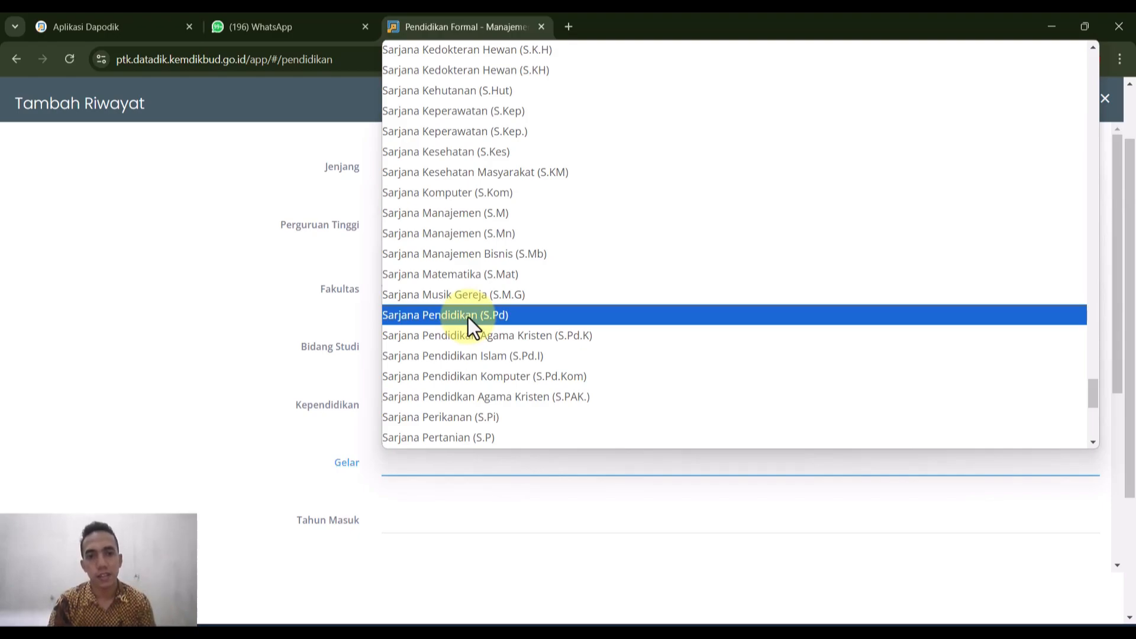
left_click(467, 317)
scroll(473, 331, "down", 3)
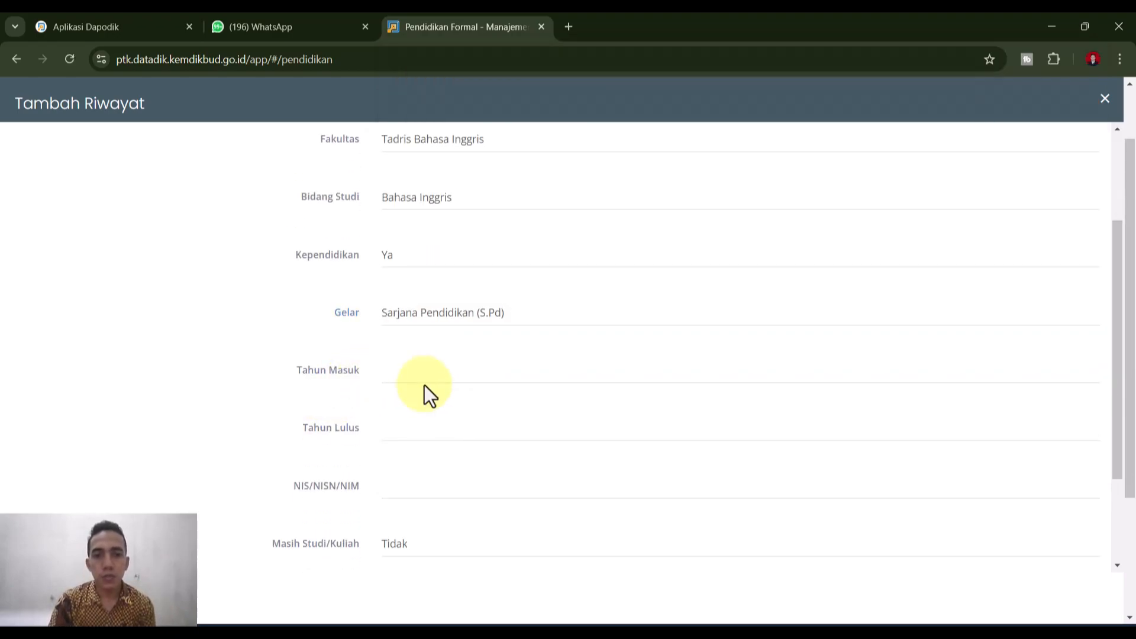
- Enter years 2010 to 2017 and paste in the student number
left_click(432, 377)
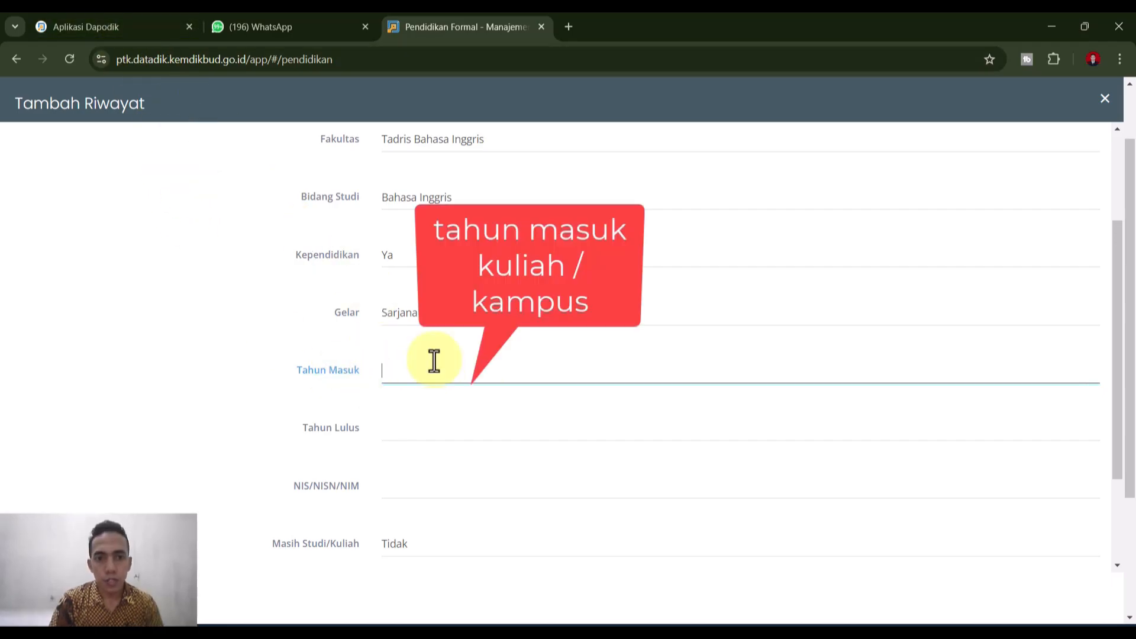
type("2010")
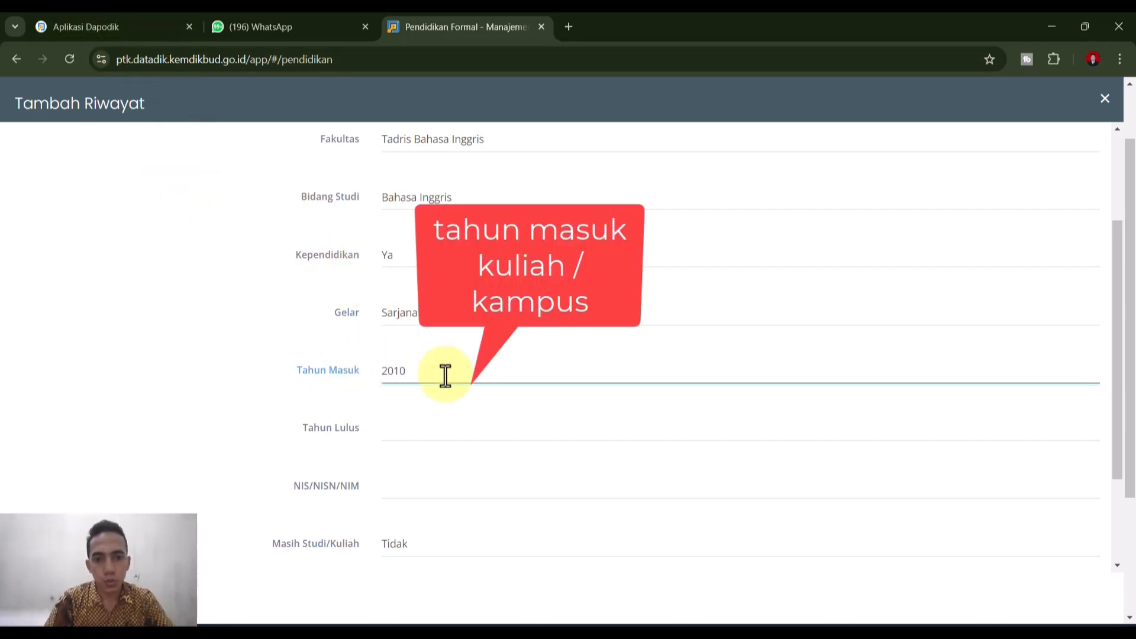
left_click(403, 428)
type("201")
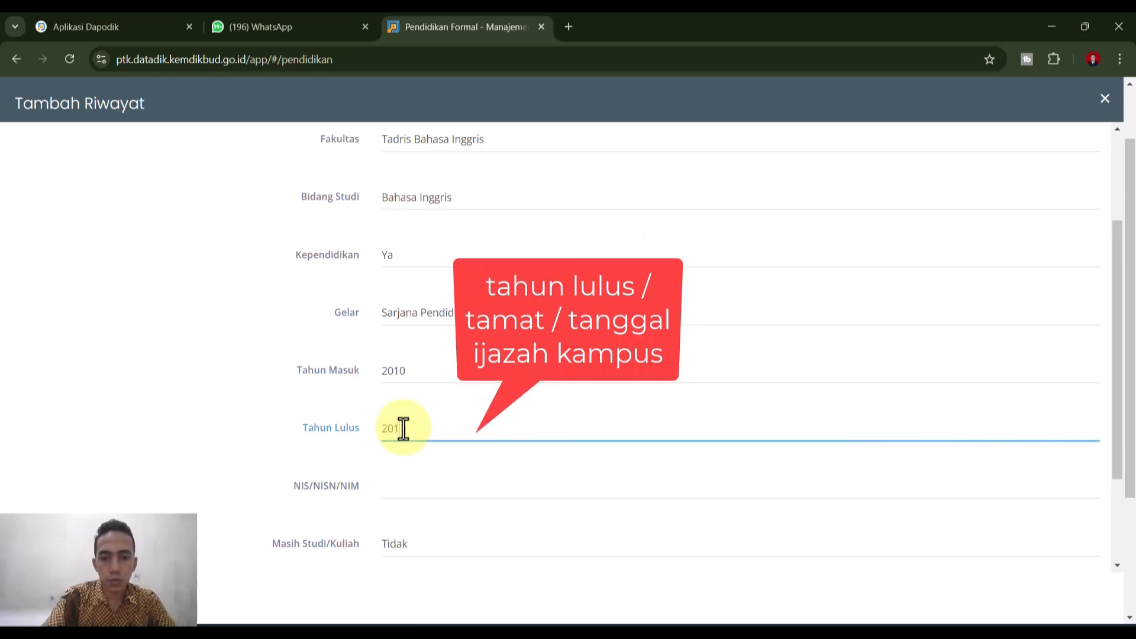
type("7")
scroll(456, 503, "down", 1)
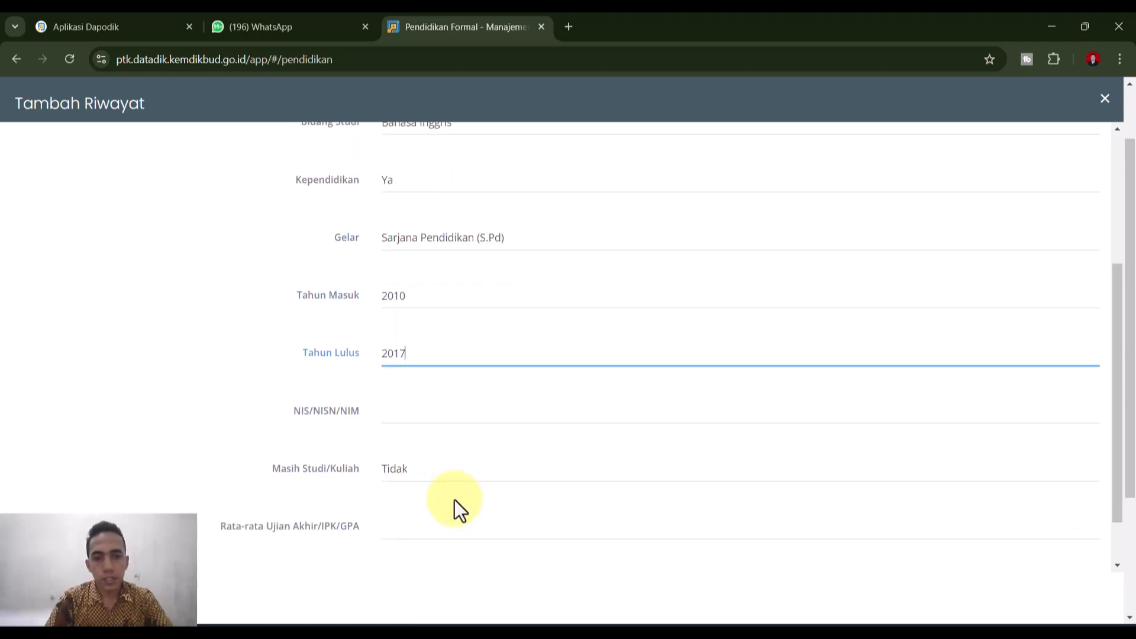
left_click(449, 420)
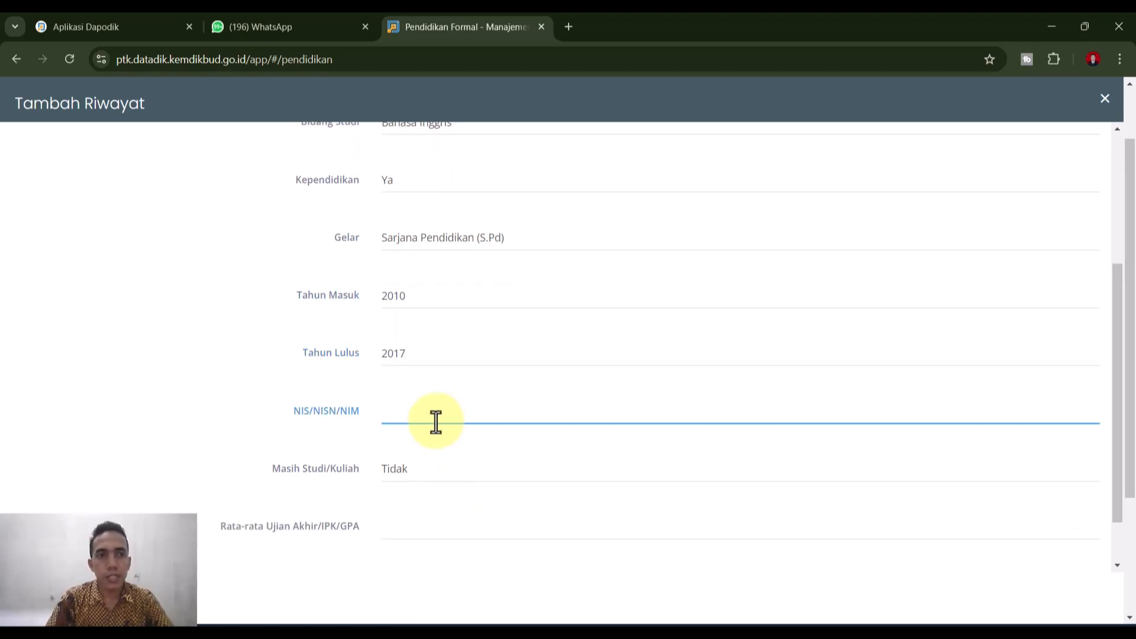
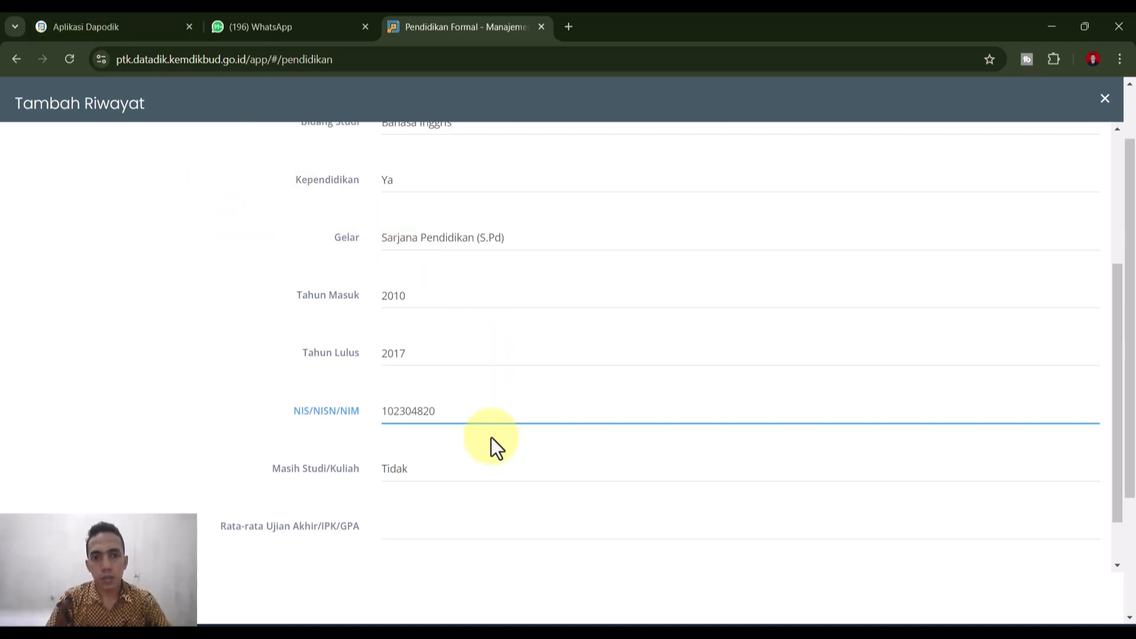
- Leave Masih Studi/Kuliah as Tidak and enter a final GPA of 3,33
left_click(395, 471)
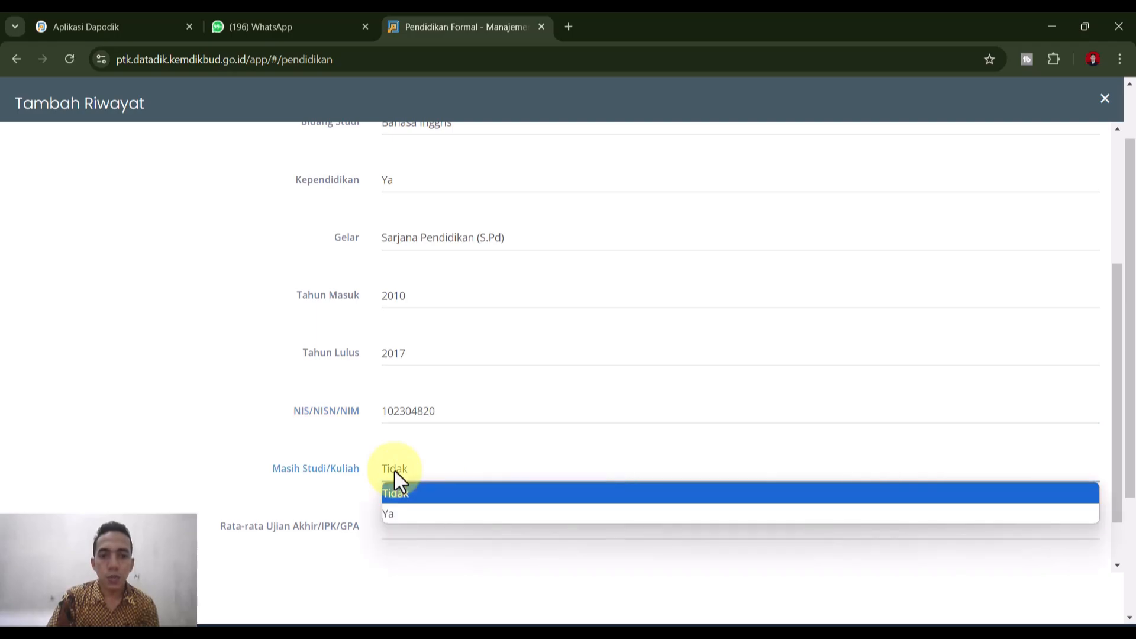
left_click(395, 512)
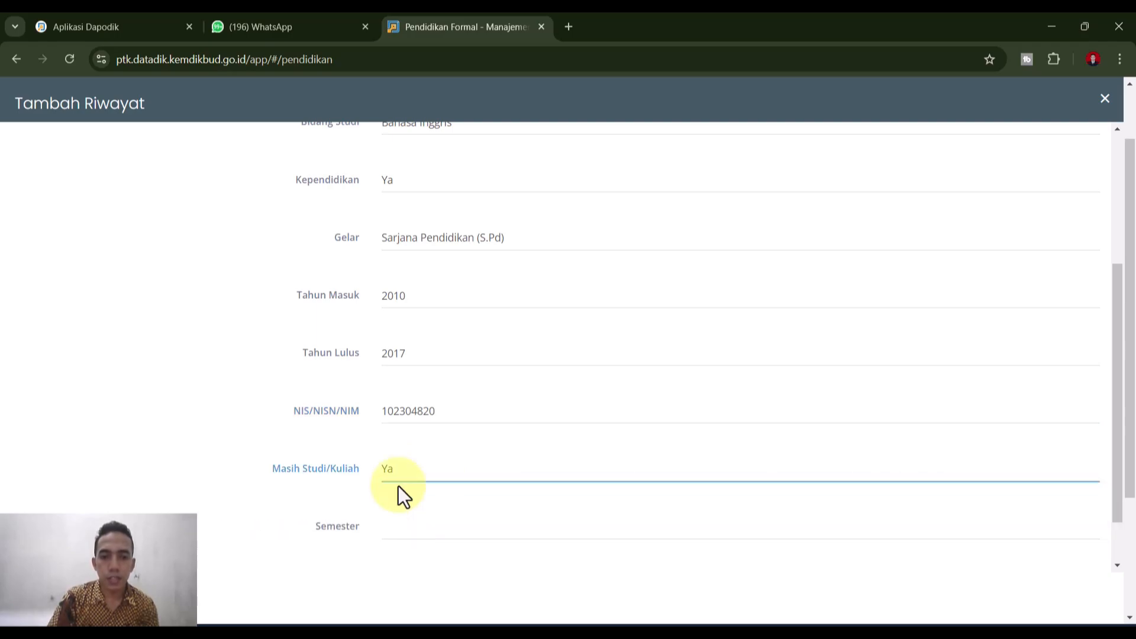
left_click(428, 532)
scroll(428, 535, "down", 1)
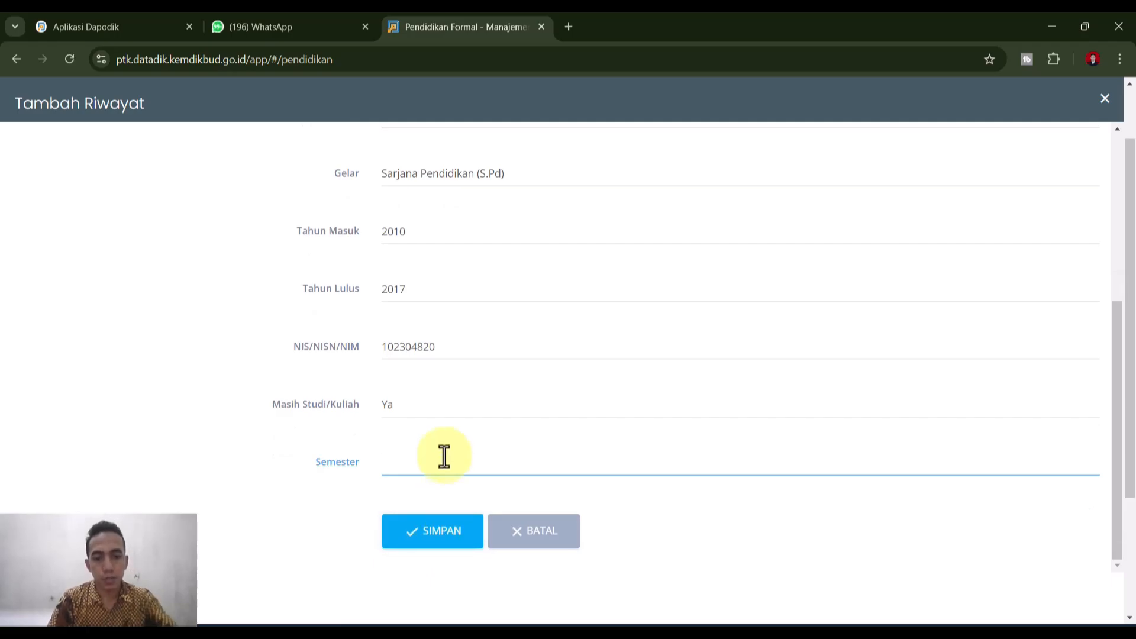
type("5")
left_click_drag(444, 456, 368, 467)
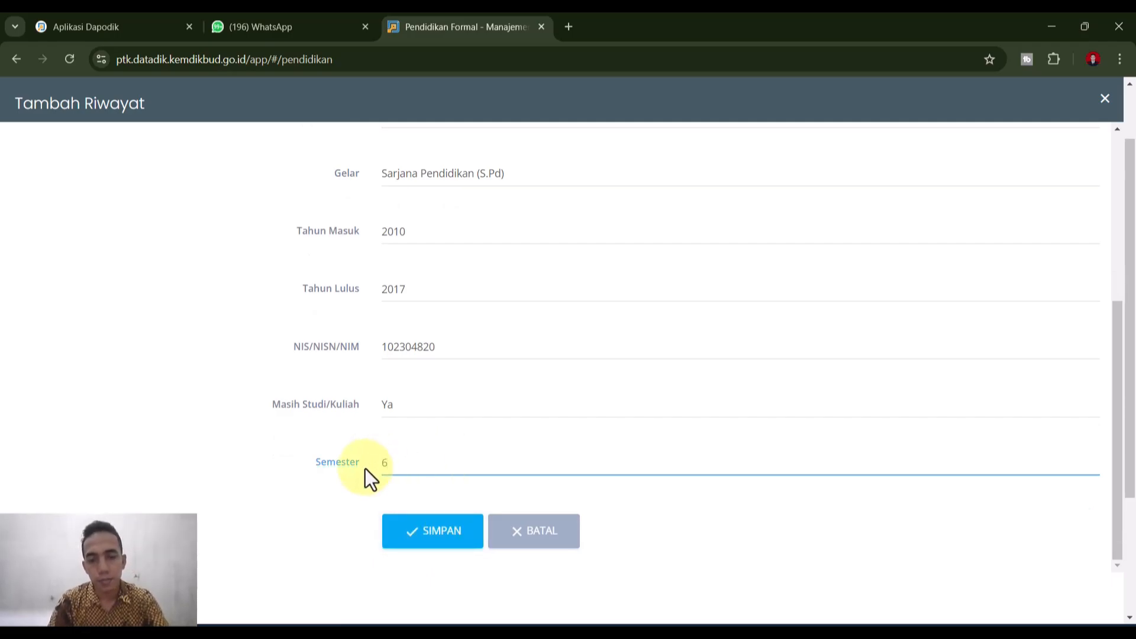
left_click(414, 422)
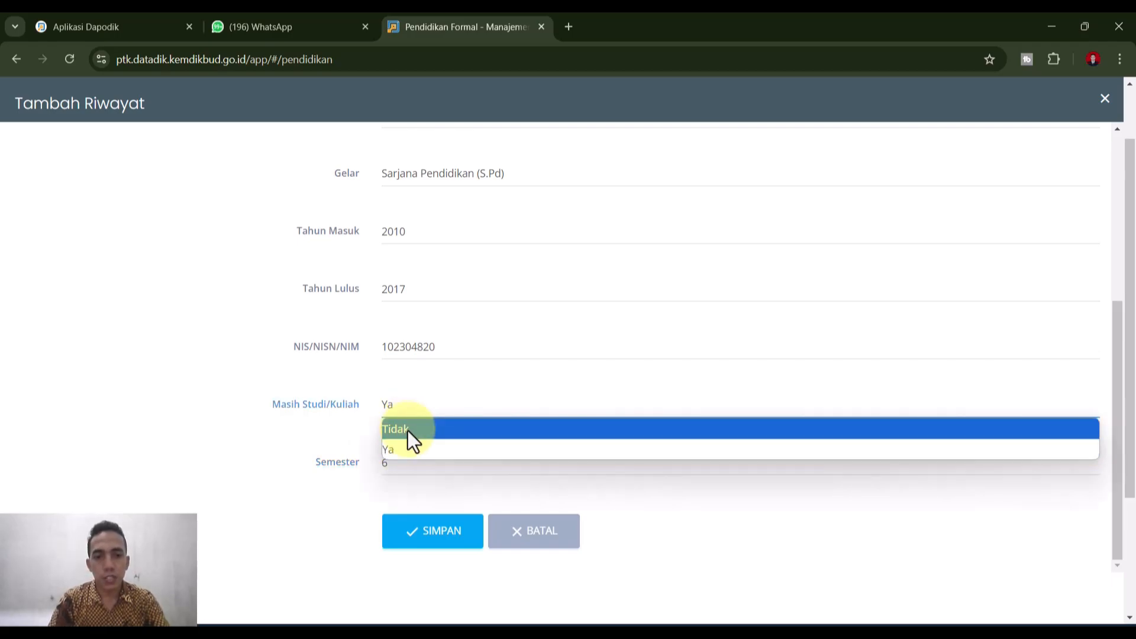
left_click(407, 431)
left_click(399, 464)
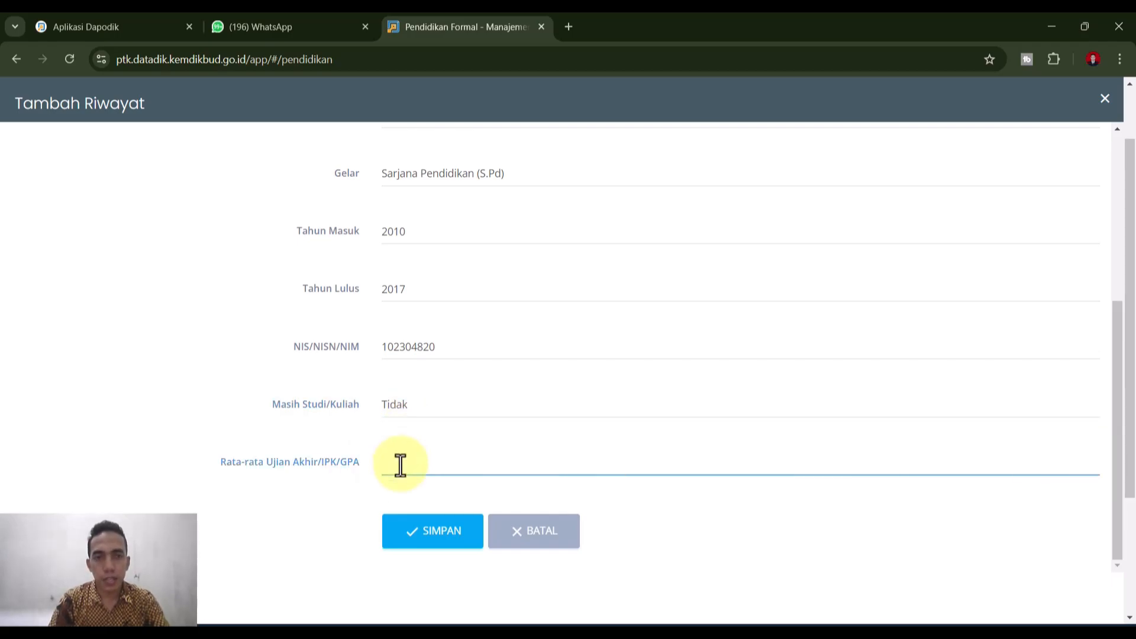
left_click(136, 28)
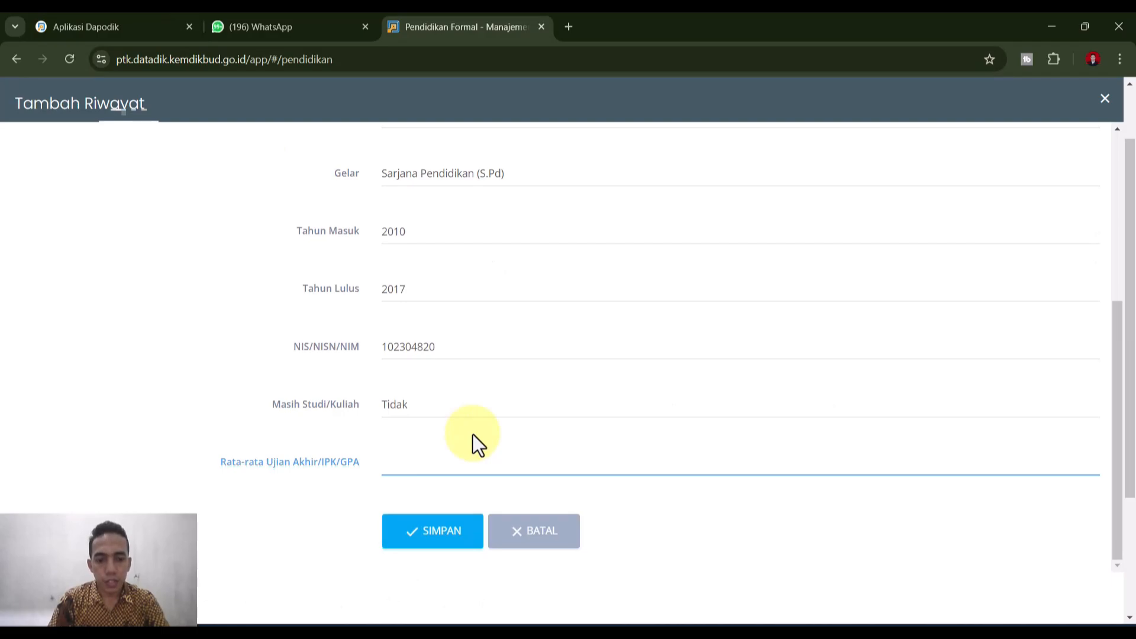
type("3,")
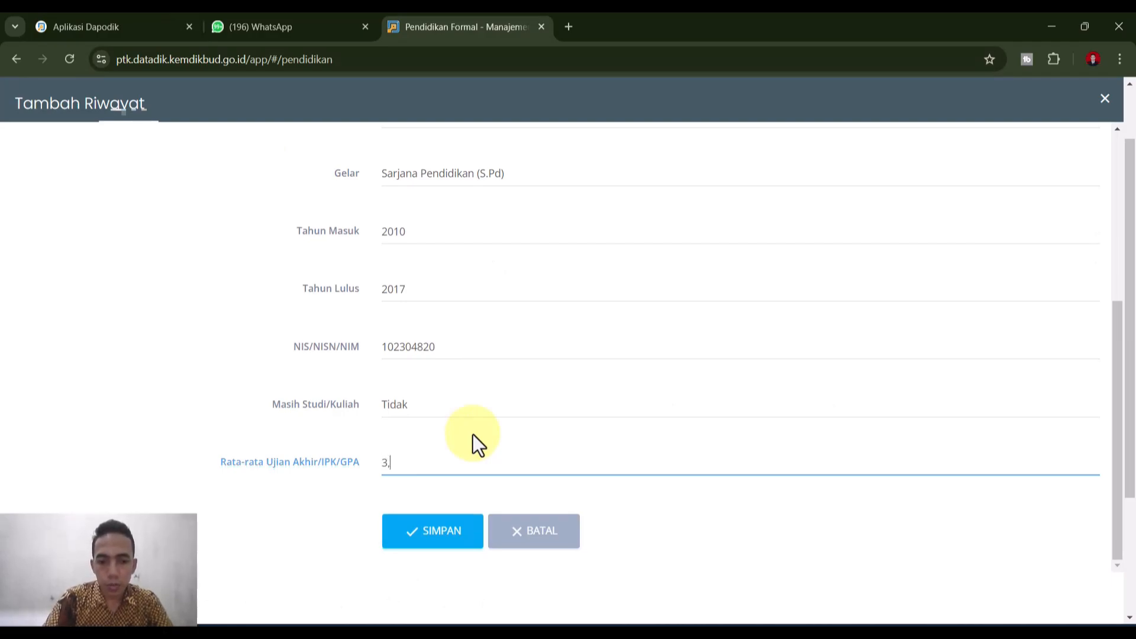
type("33")
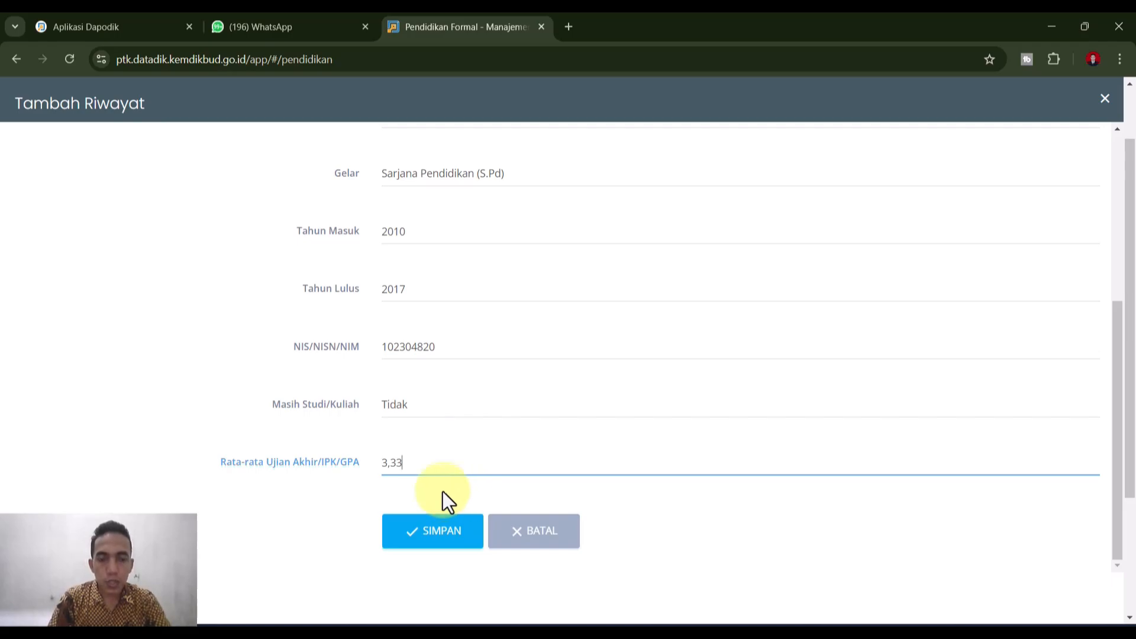
- After the save error, change the GPA from 3,33 to 3.33 and save the S1 record
left_click(412, 541)
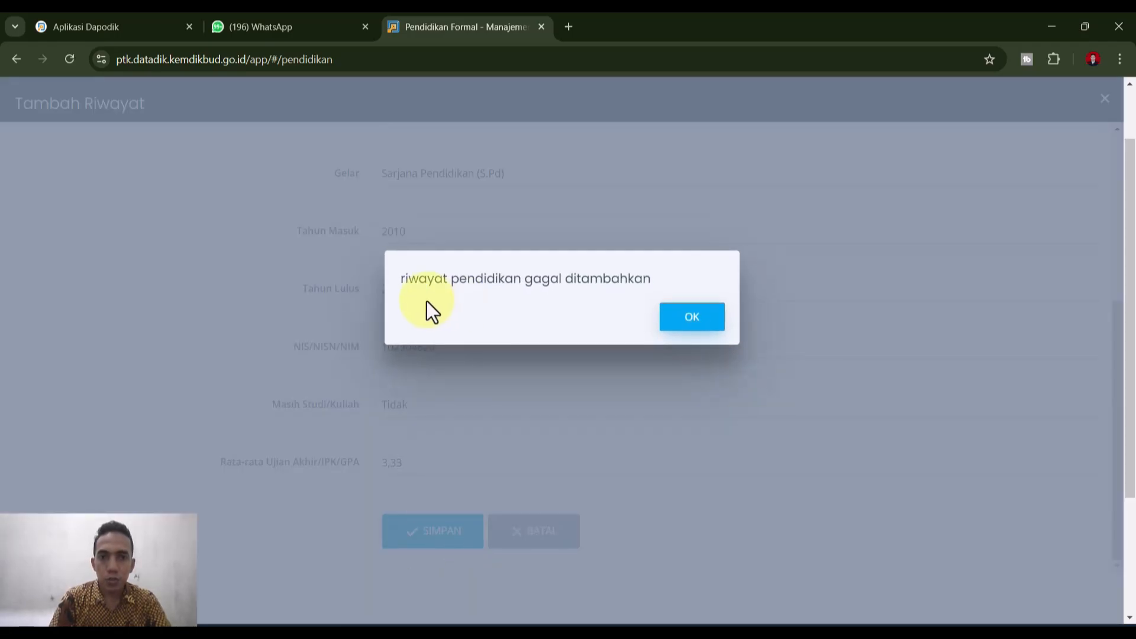
left_click(700, 318)
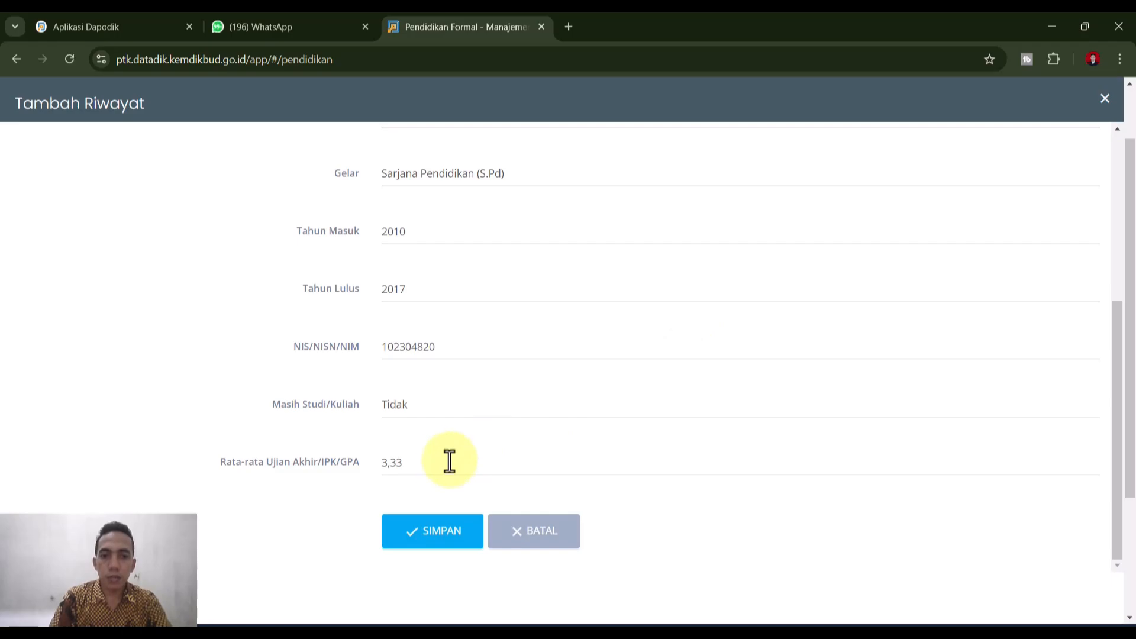
left_click(392, 468)
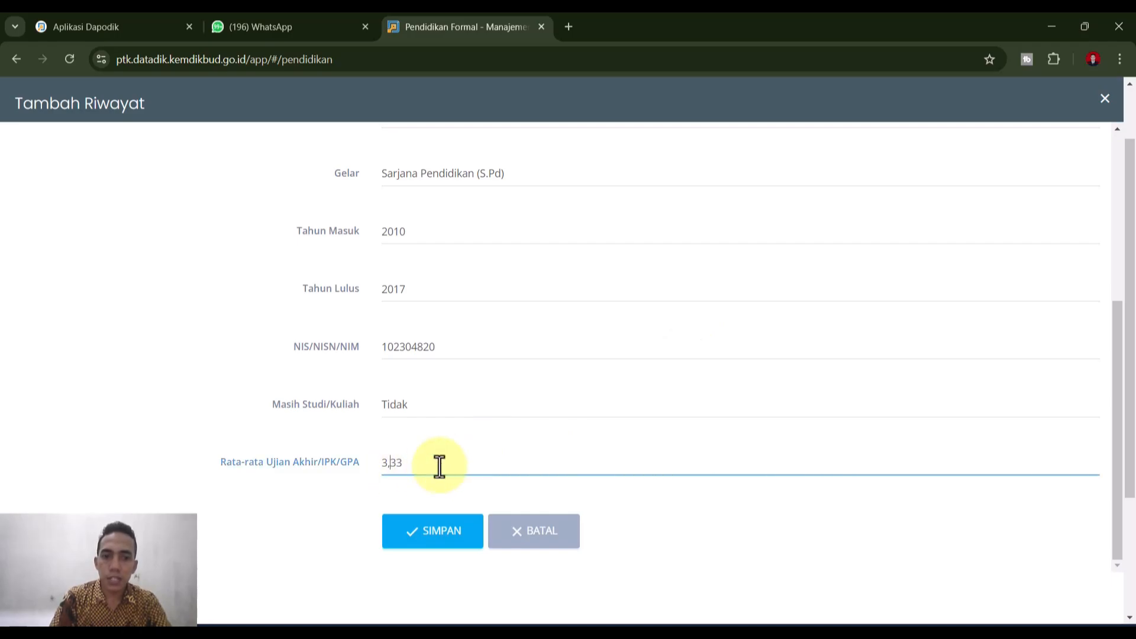
key("BackSpace")
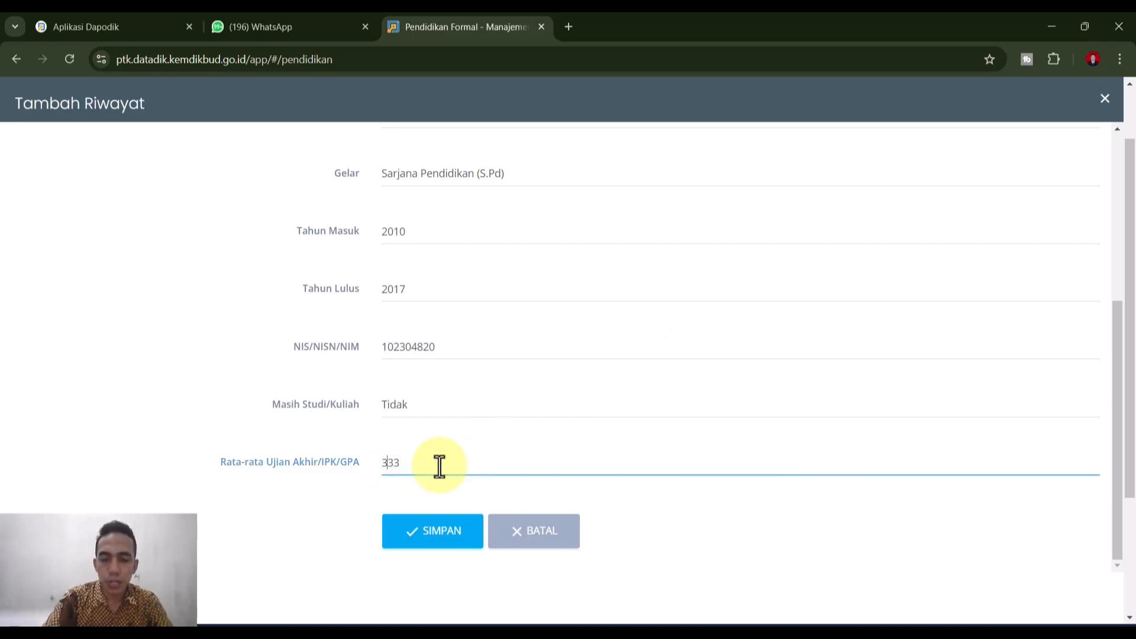
type(".")
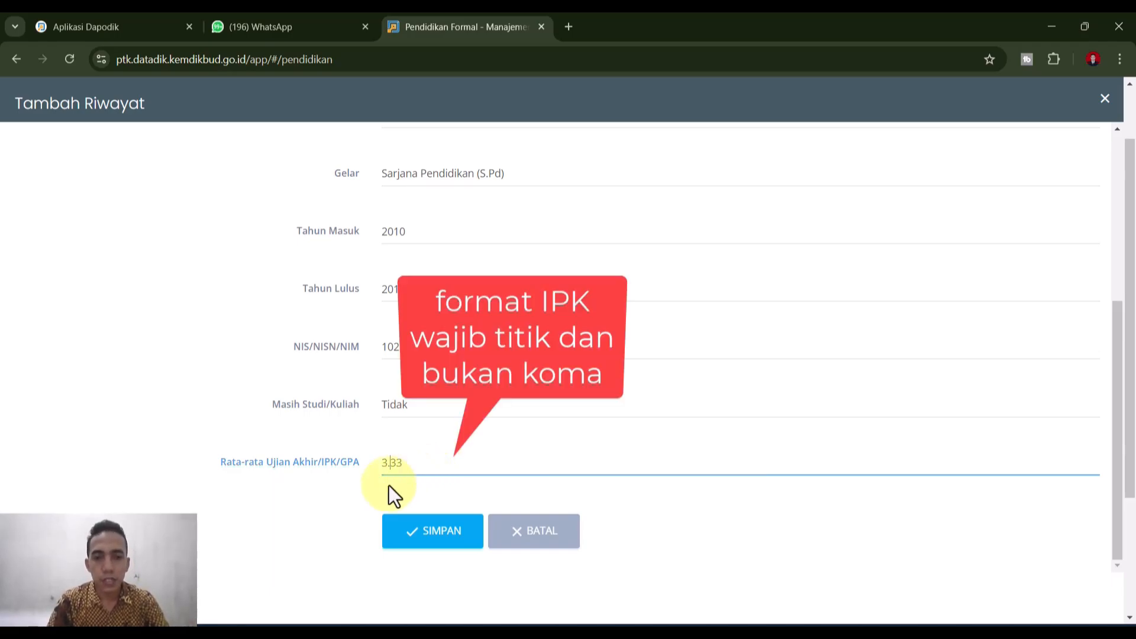
left_click(426, 533)
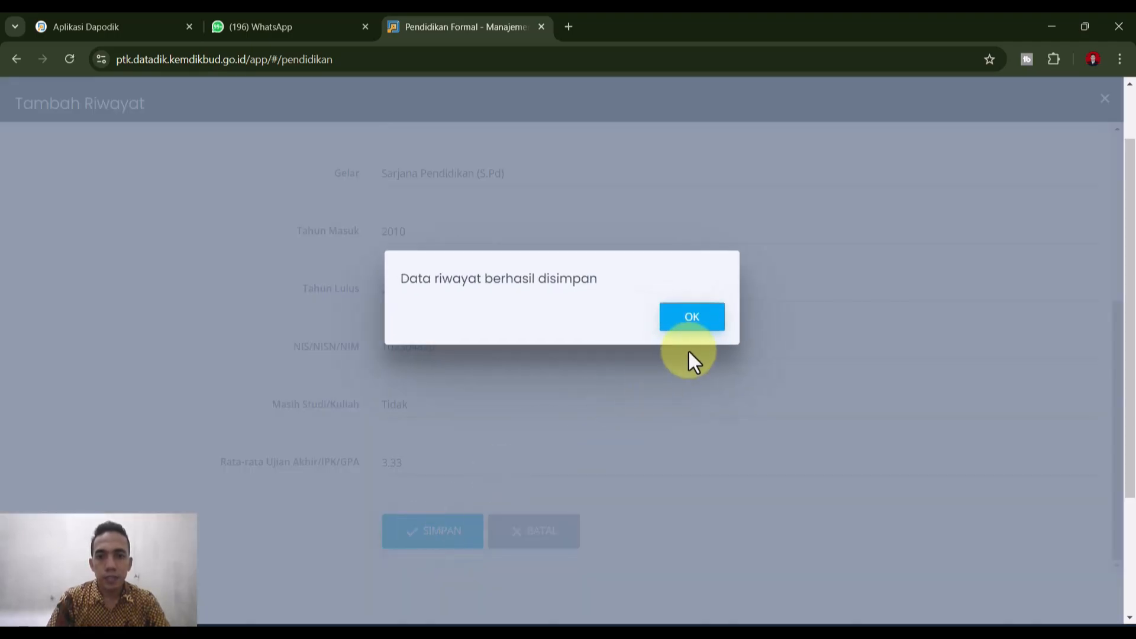
left_click(698, 324)
- Check the S1 rows' update dates and view the first S1 record's edit panel without changing it
scroll(690, 435, "down", 3)
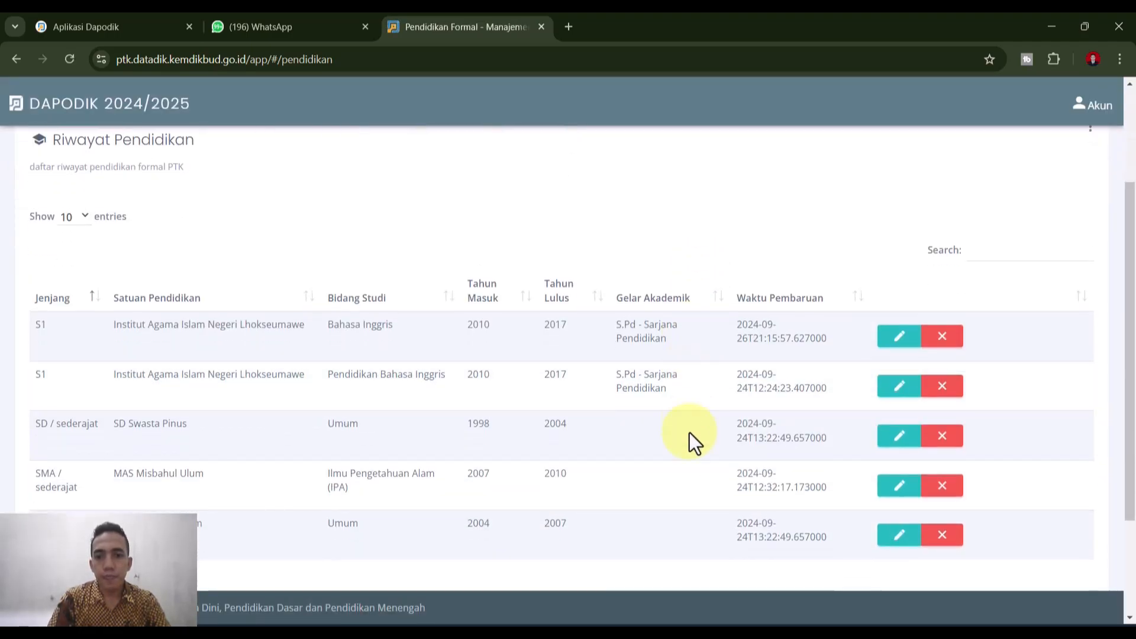
scroll(687, 447, "down", 2)
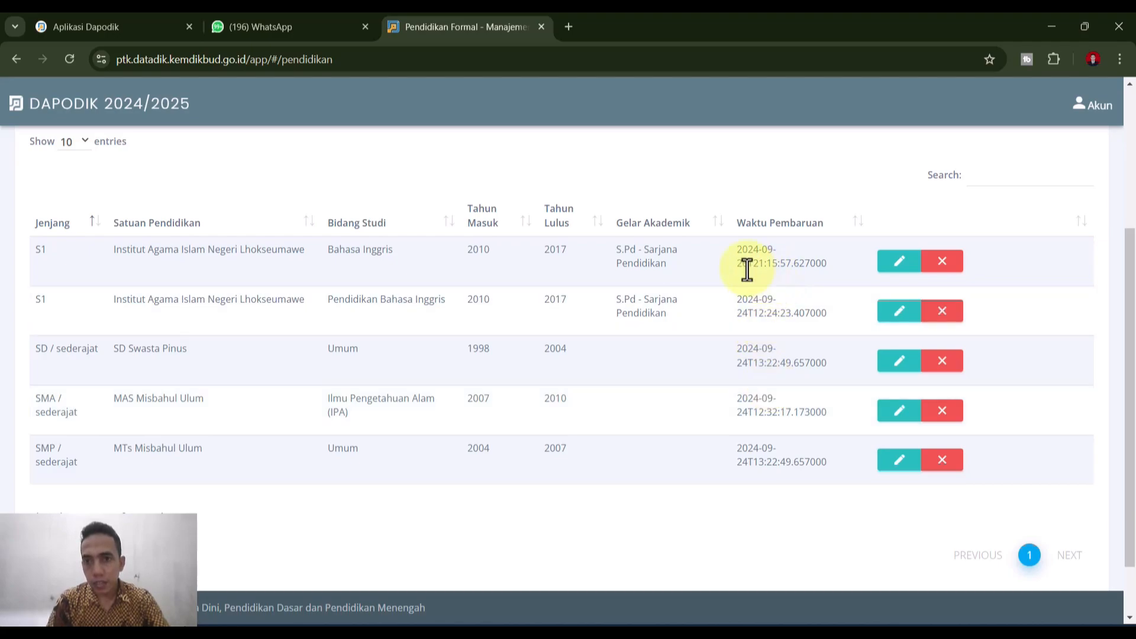
left_click_drag(746, 265, 719, 276)
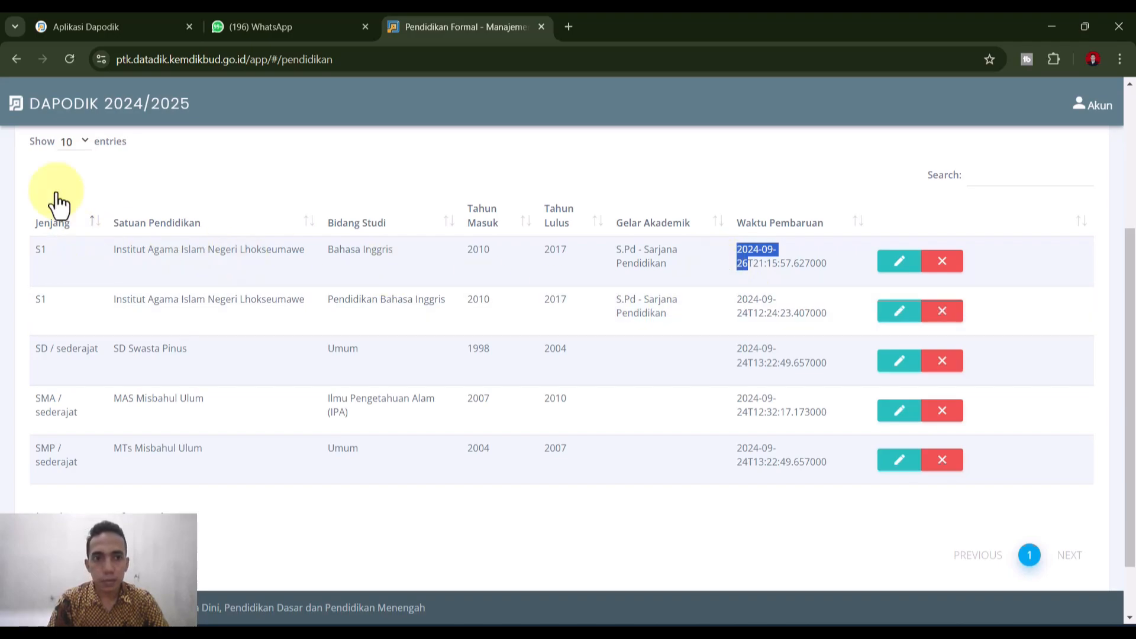
left_click(643, 281)
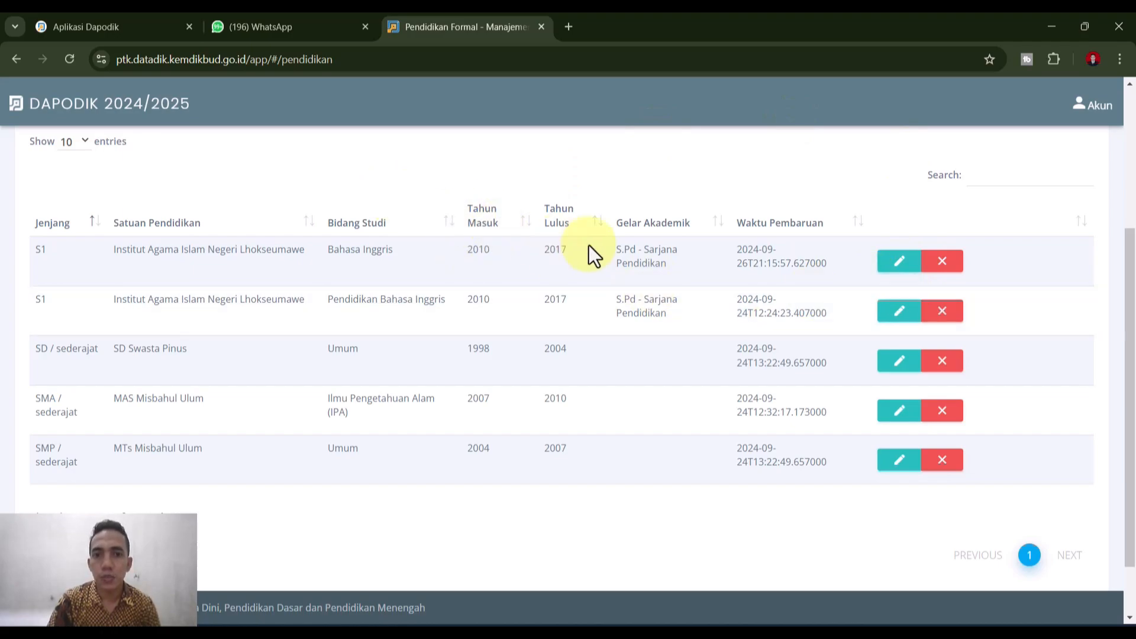
left_click(900, 269)
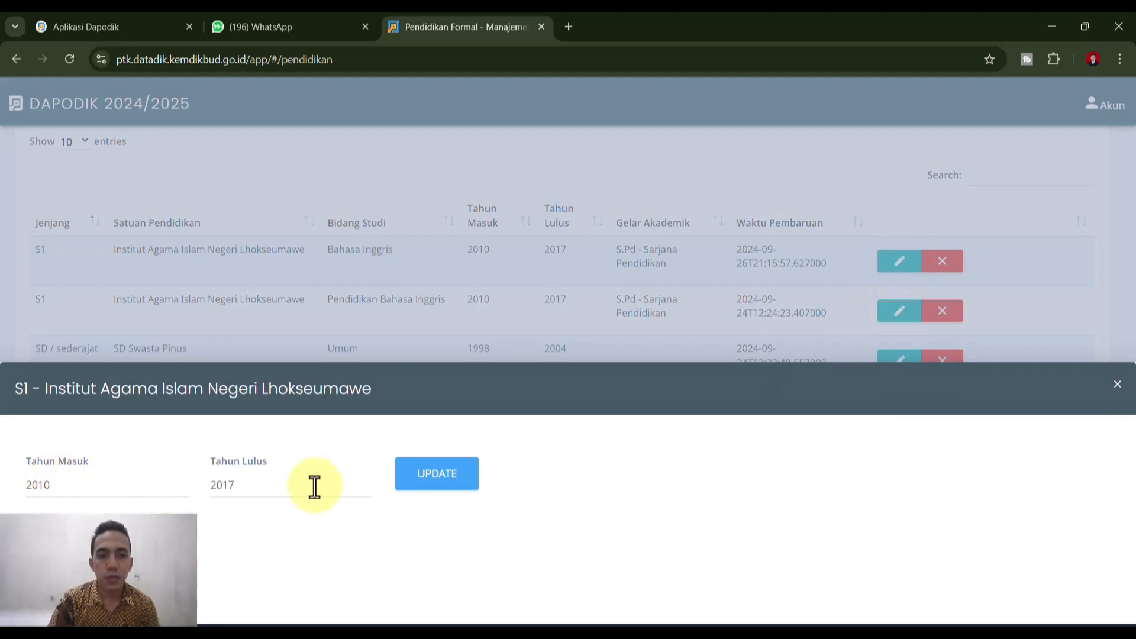
left_click(1117, 384)
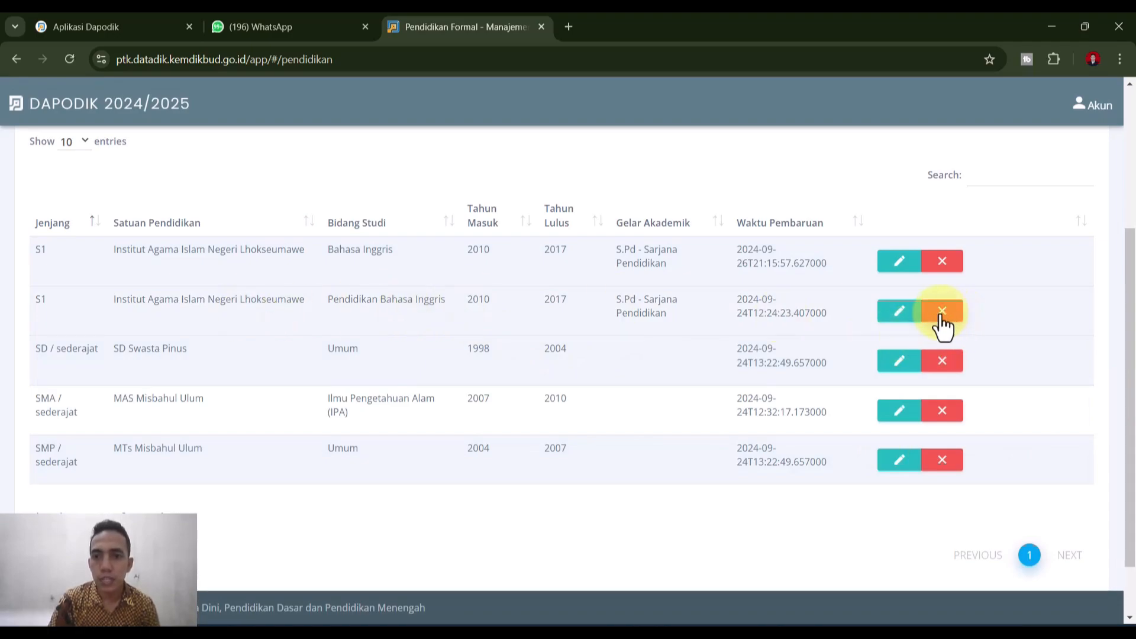
- Delete the duplicate S1 Bahasa Inggris record and confirm the deletion
left_click(945, 271)
left_click(671, 318)
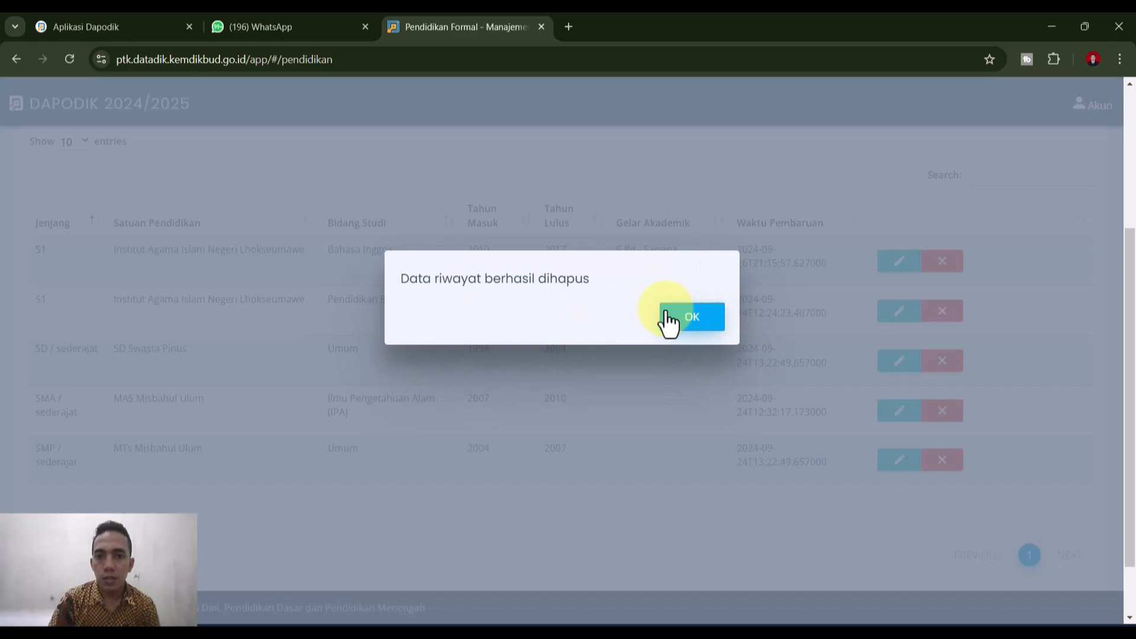
left_click(668, 322)
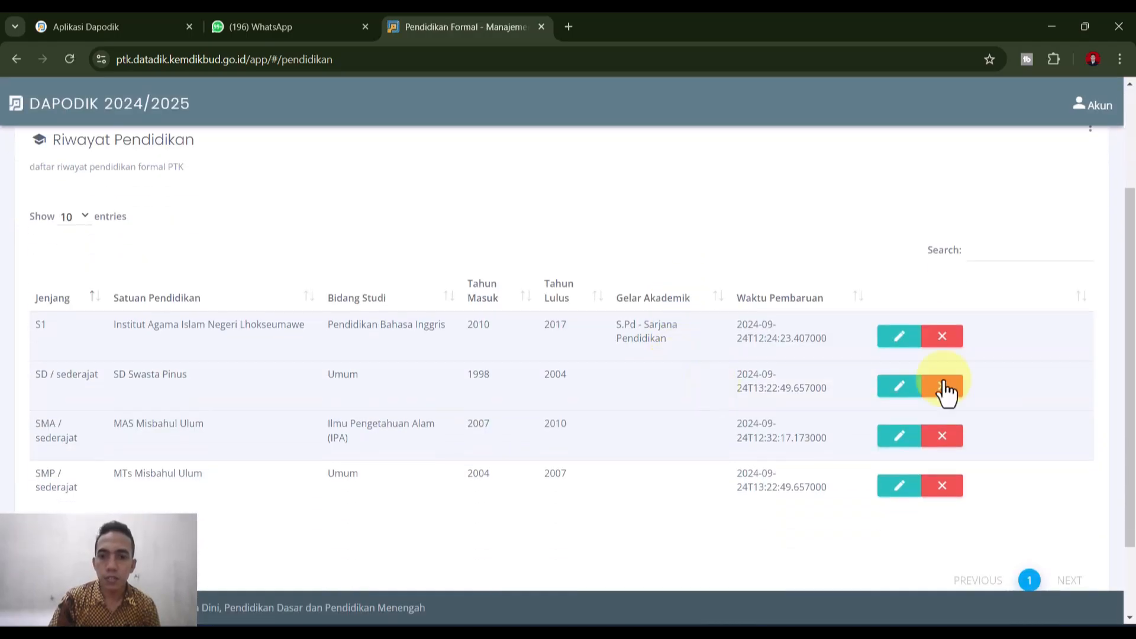
scroll(1006, 331, "up", 3)
left_click(1091, 278)
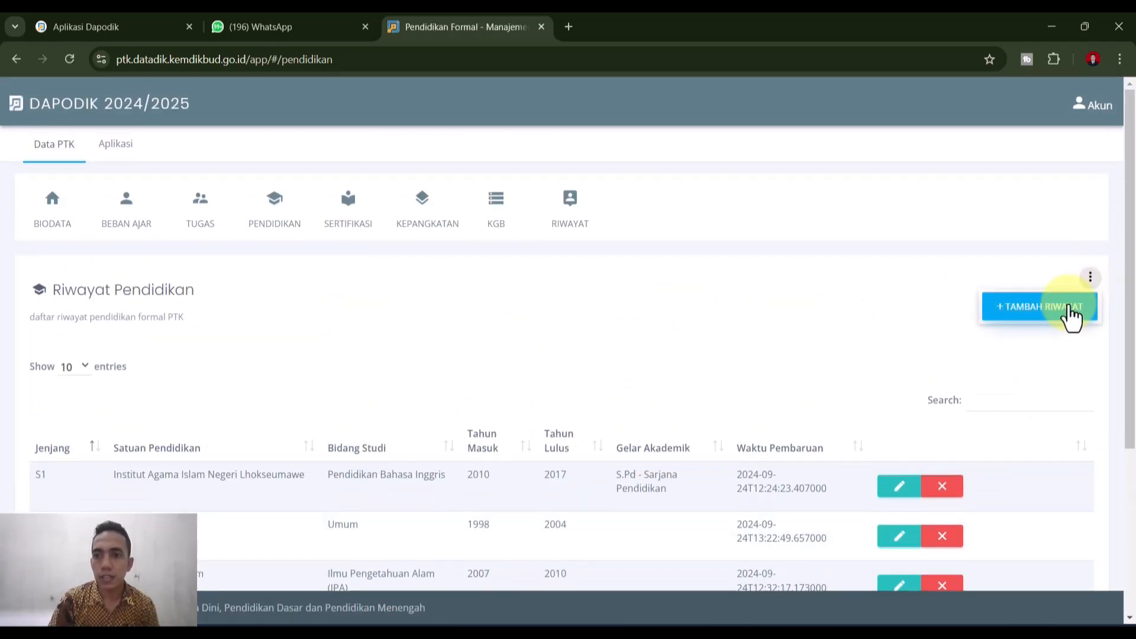
left_click(1068, 307)
left_click(467, 164)
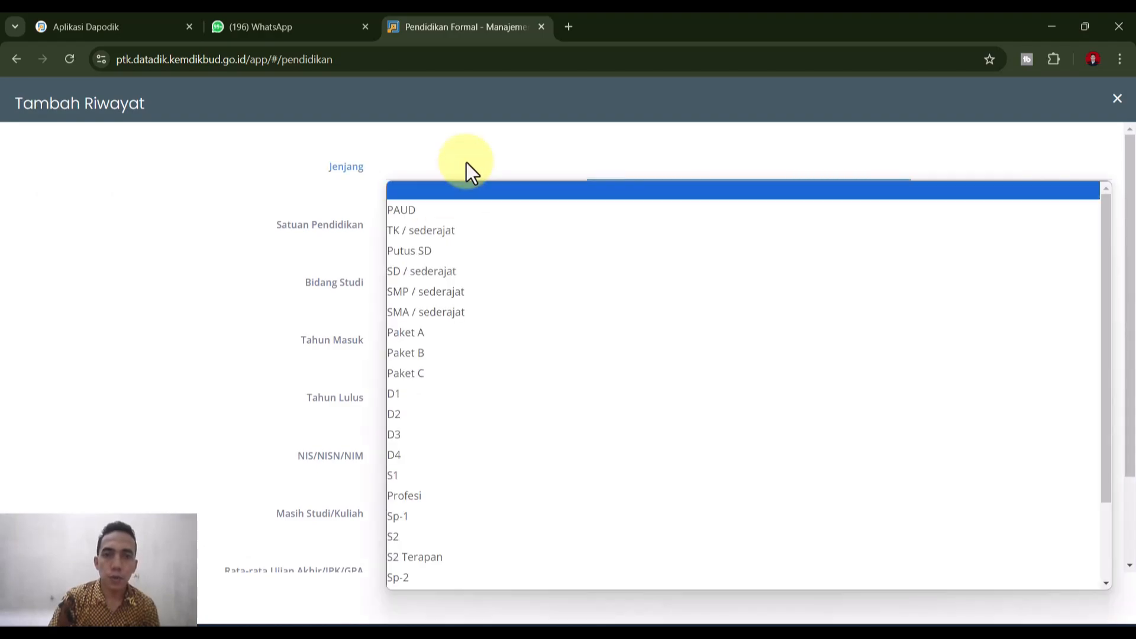
left_click(430, 541)
left_click(415, 225)
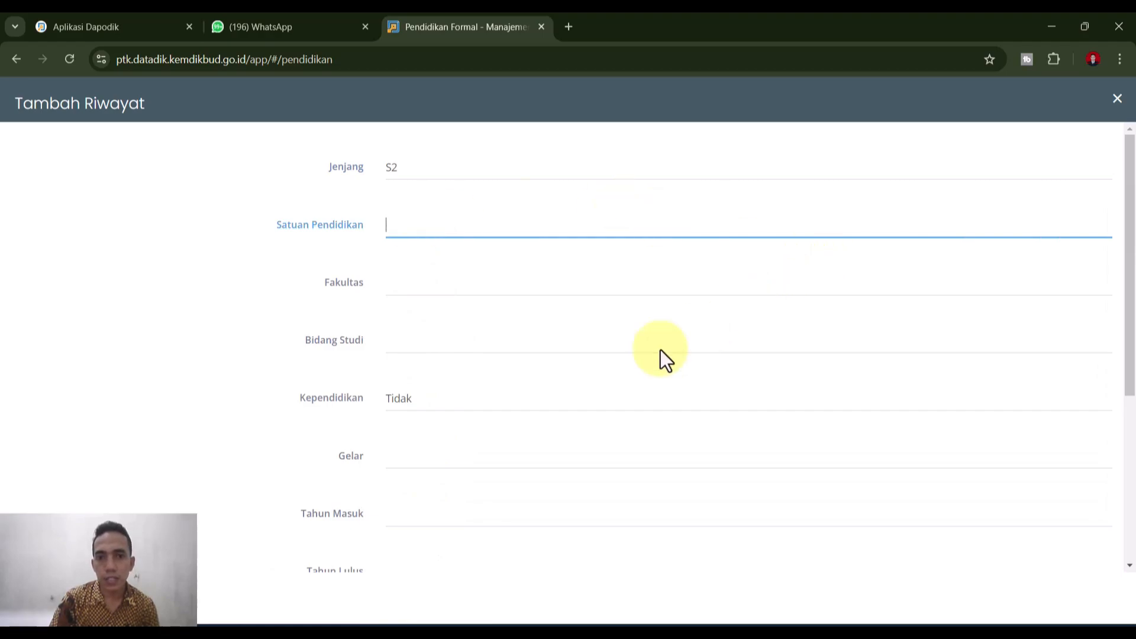
scroll(713, 365, "down", 3)
scroll(719, 399, "up", 3)
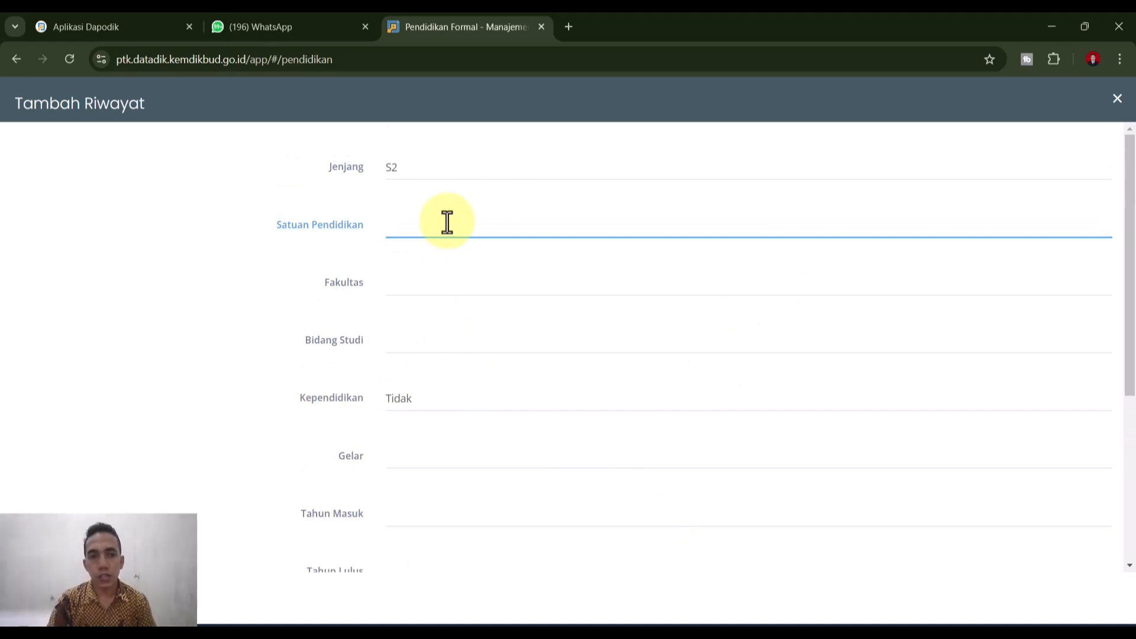
left_click(432, 284)
left_click(441, 347)
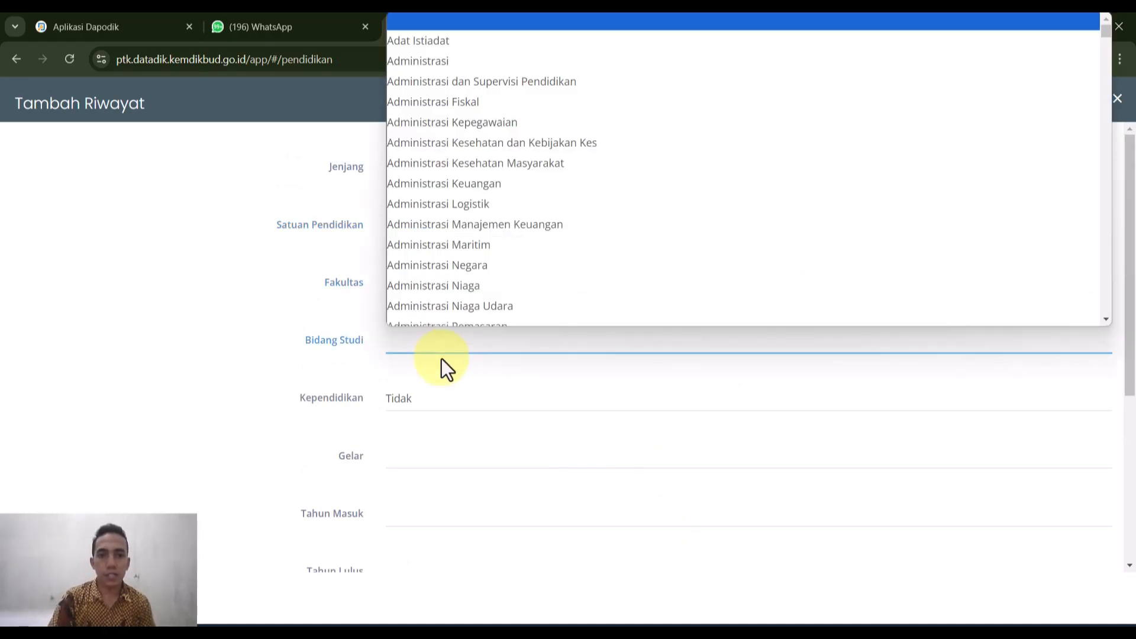
left_click(409, 354)
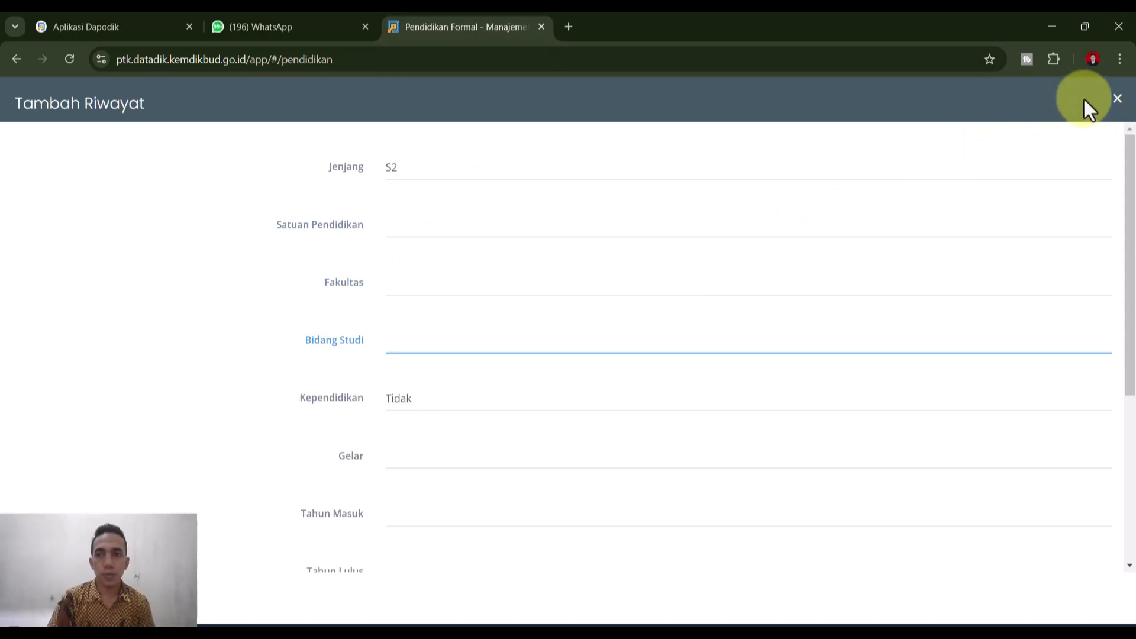
left_click(1115, 98)
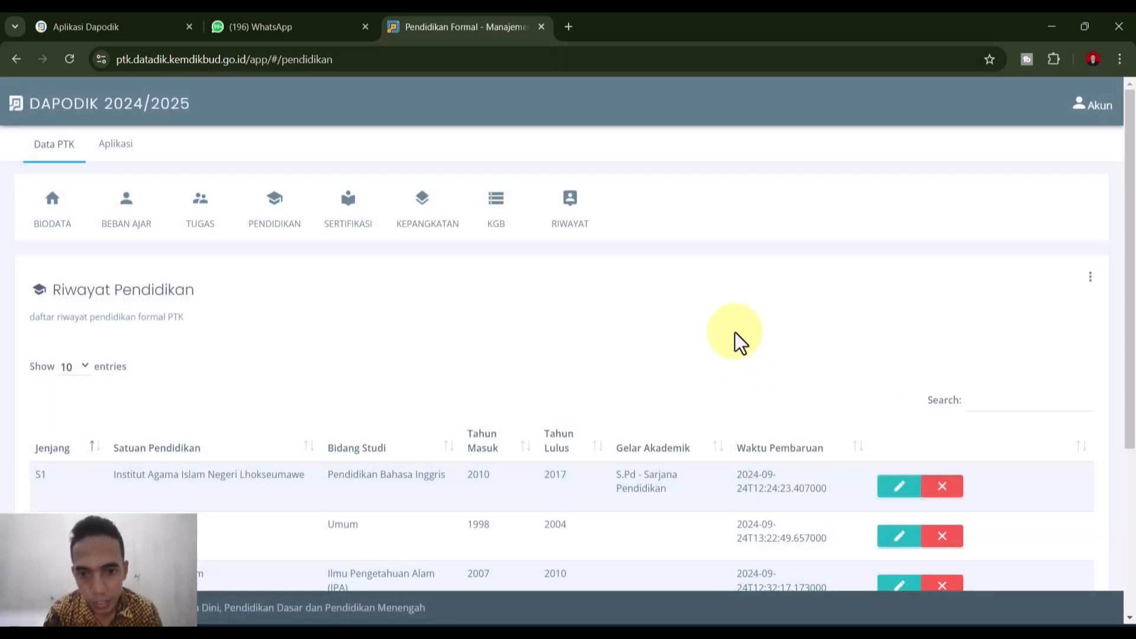
scroll(735, 332, "down", 4)
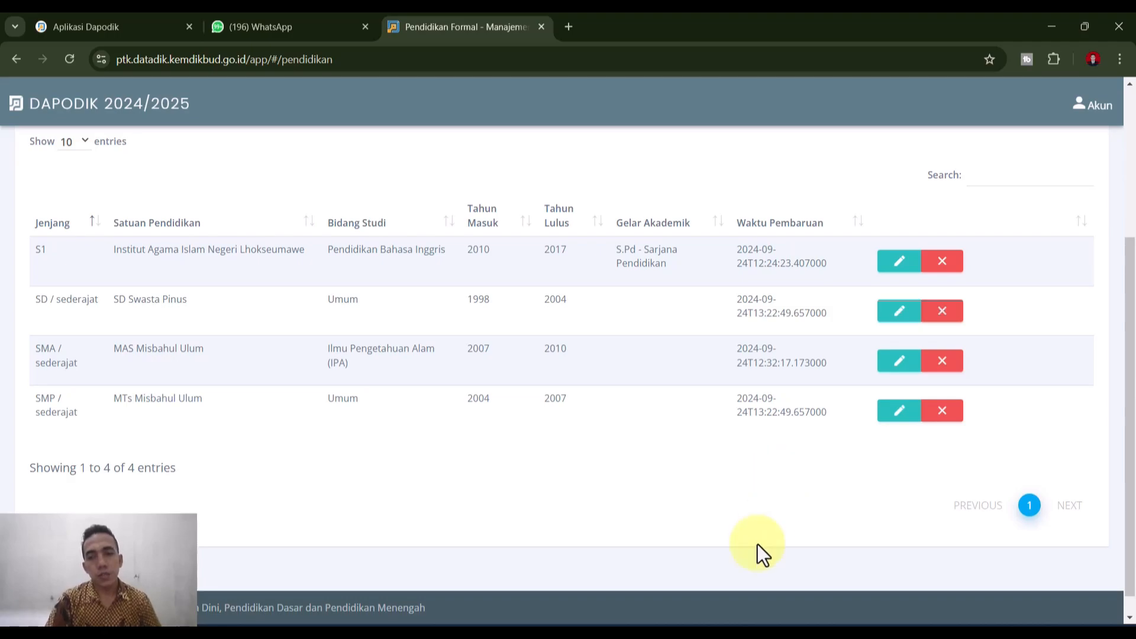
scroll(757, 544, "up", 4)
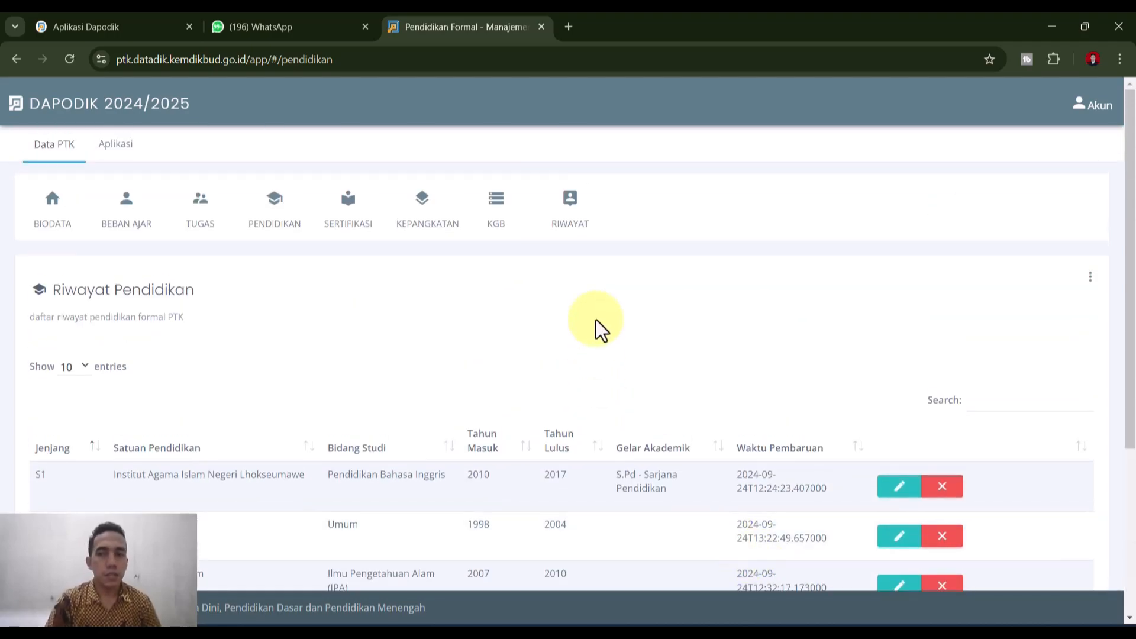